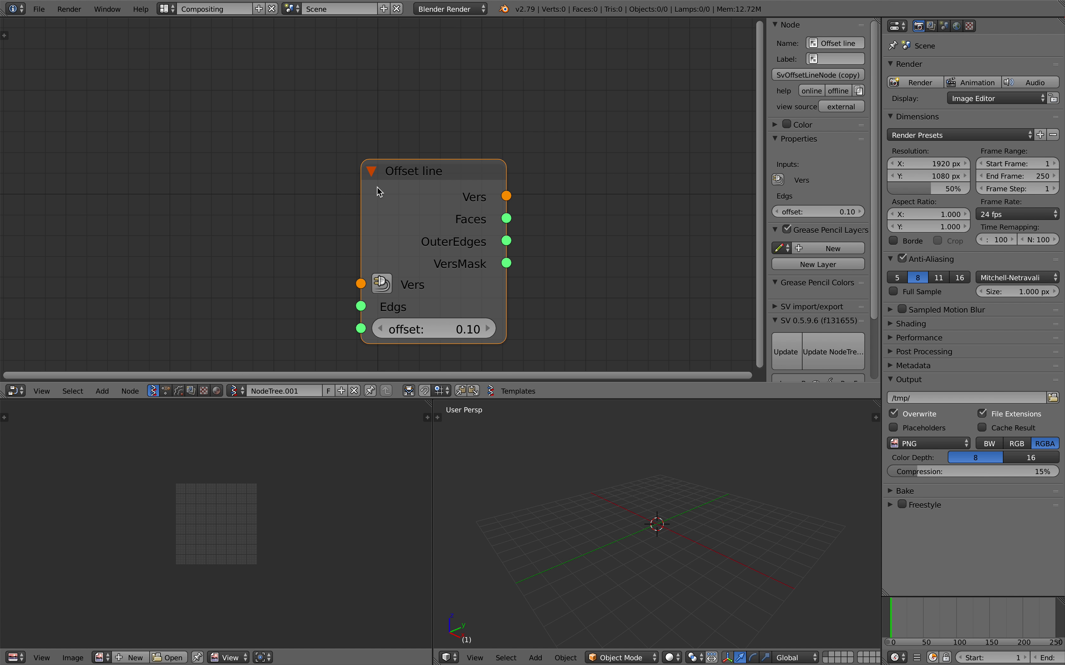
# - Save the file to the Desktop as offset_improv_001.blend
pyautogui.hotkey('ctrl', 's')
pyautogui.click(246, 57)
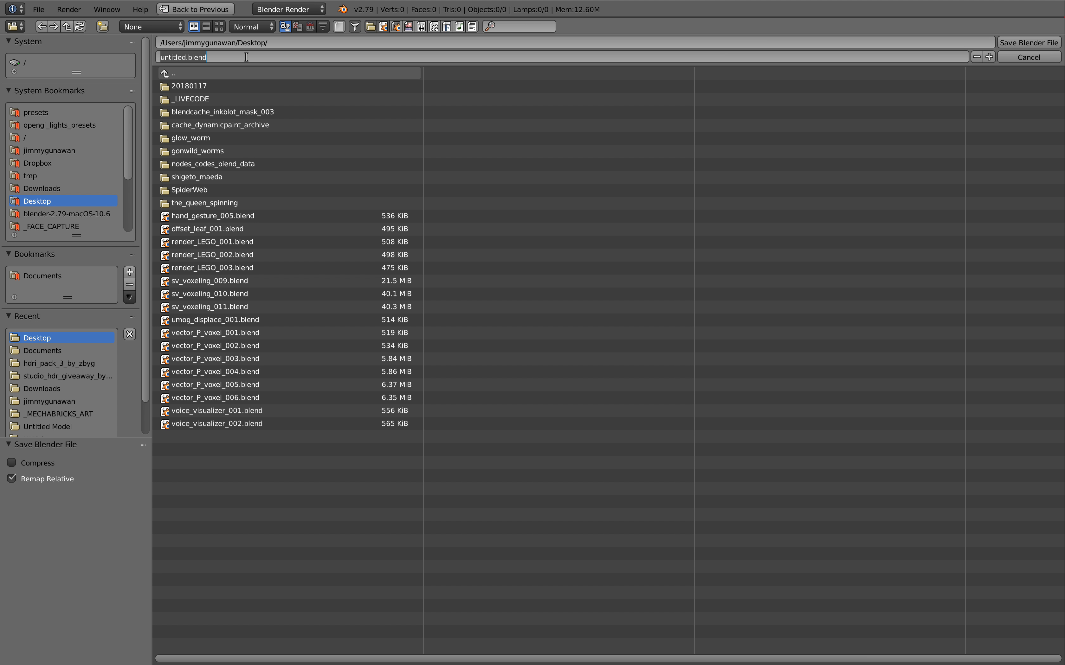
pyautogui.write('offset_improv_001')
pyautogui.press('Return')
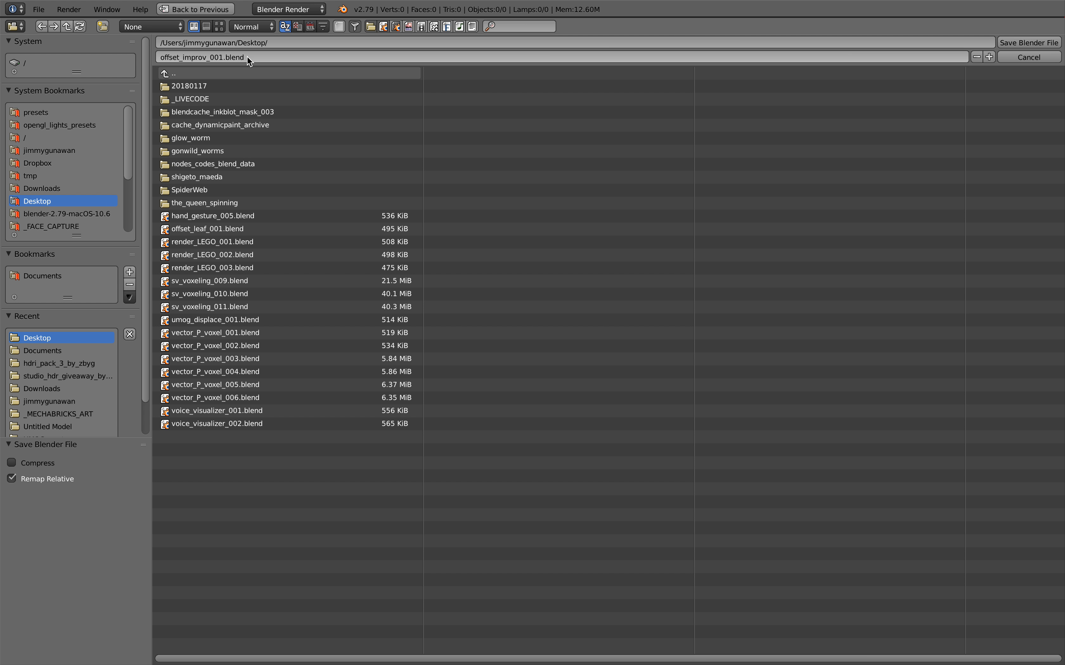
pyautogui.click(1008, 42)
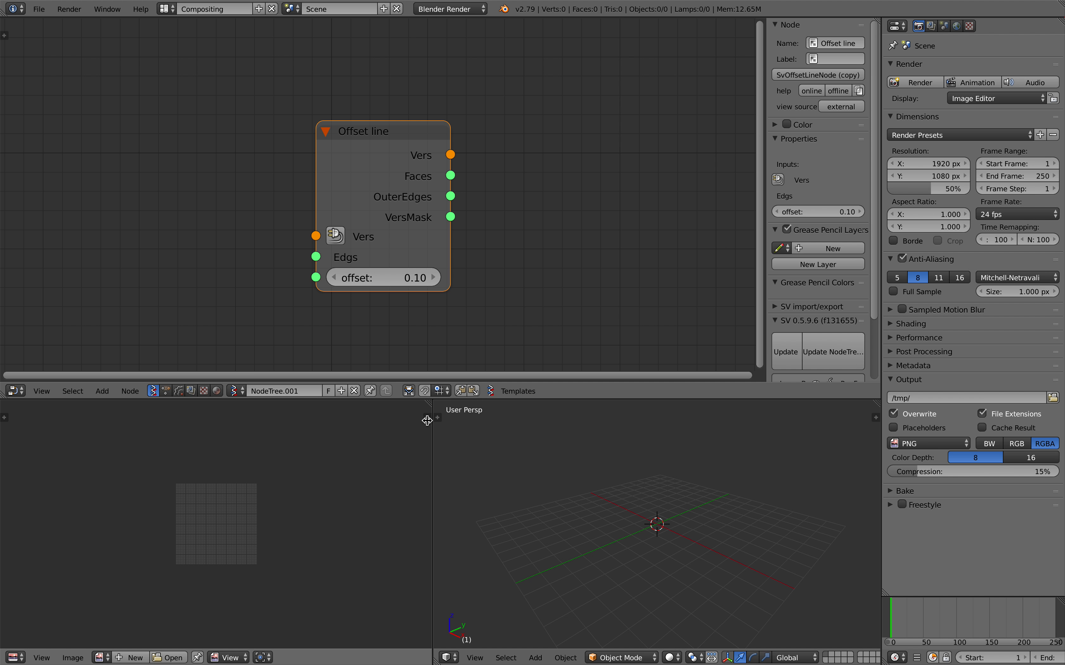
# - Merge the image editor area into the 3D view and hide the node editor's properties sidebar
pyautogui.scroll(-1, 443, 440)
pyautogui.moveTo(377, 198); pyautogui.dragTo(403, 184, button='middle')
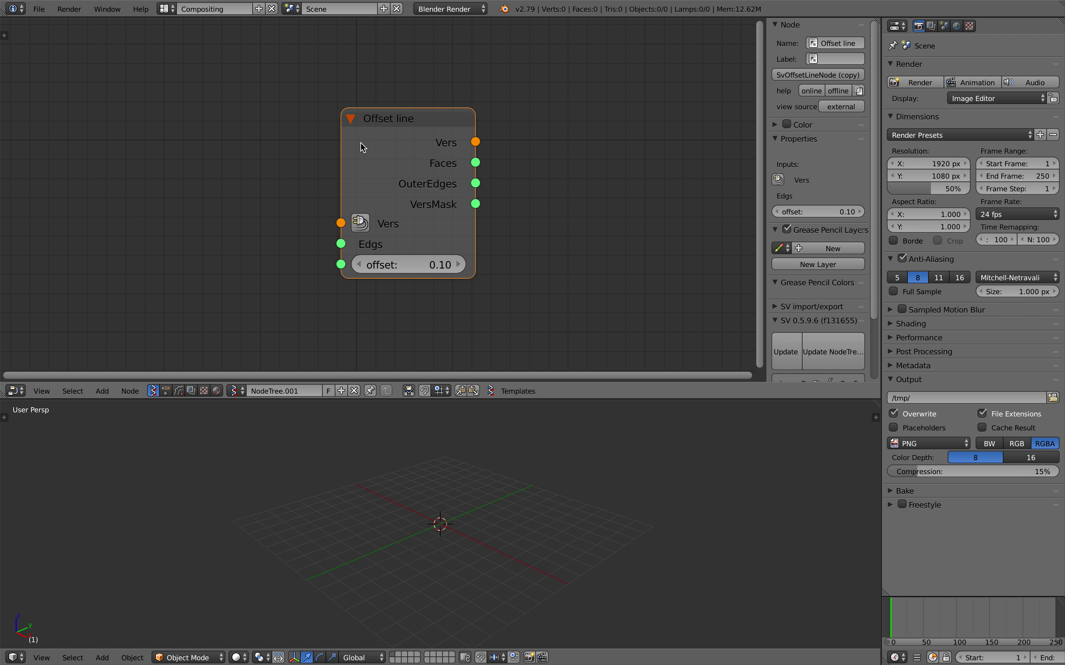
pyautogui.press('n')
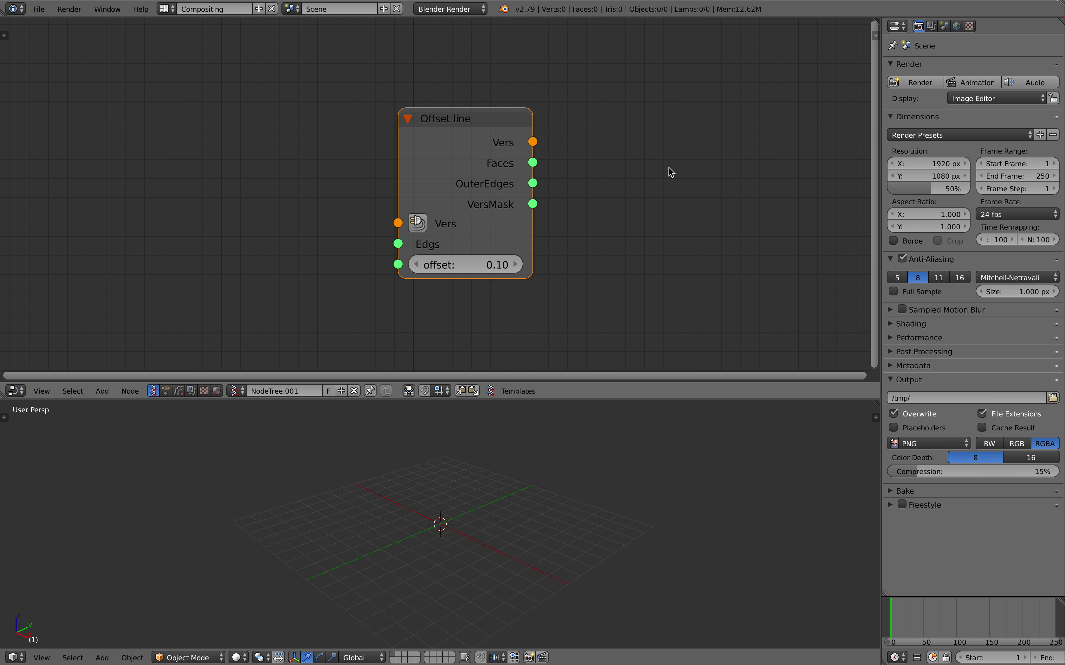
pyautogui.scroll(-1, 672, 169)
pyautogui.moveTo(475, 166); pyautogui.dragTo(480, 163)
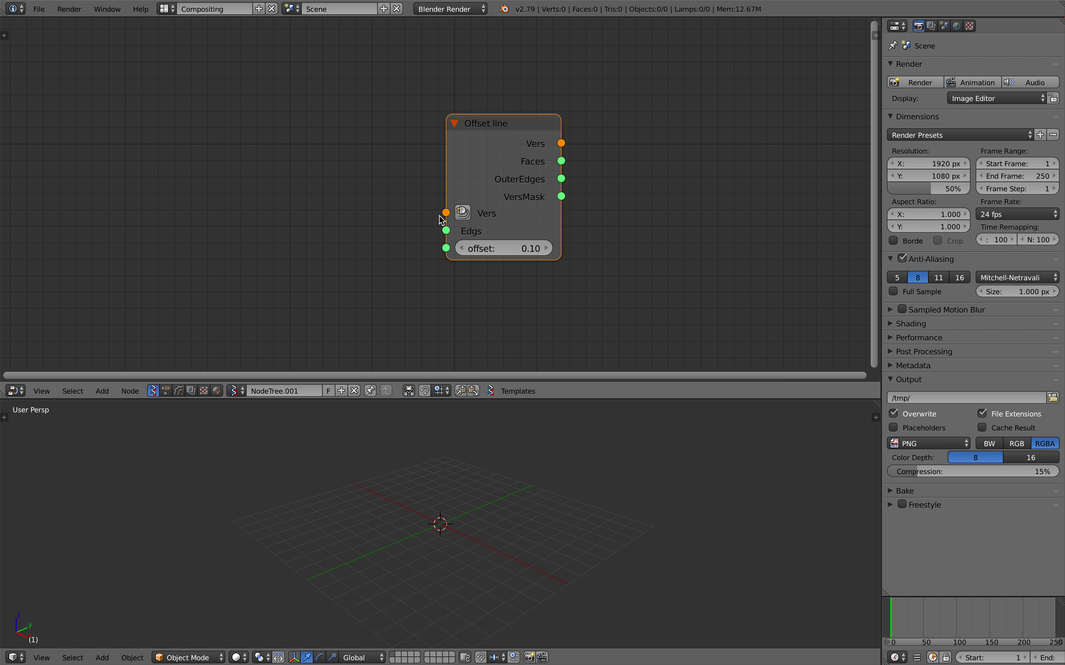
# - Add a Line MK2 node and place it to the left of the Offset line node
pyautogui.moveTo(239, 174); pyautogui.dragTo(280, 161, button='middle')
pyautogui.hotkey('alt', 'space')
pyautogui.write('line')
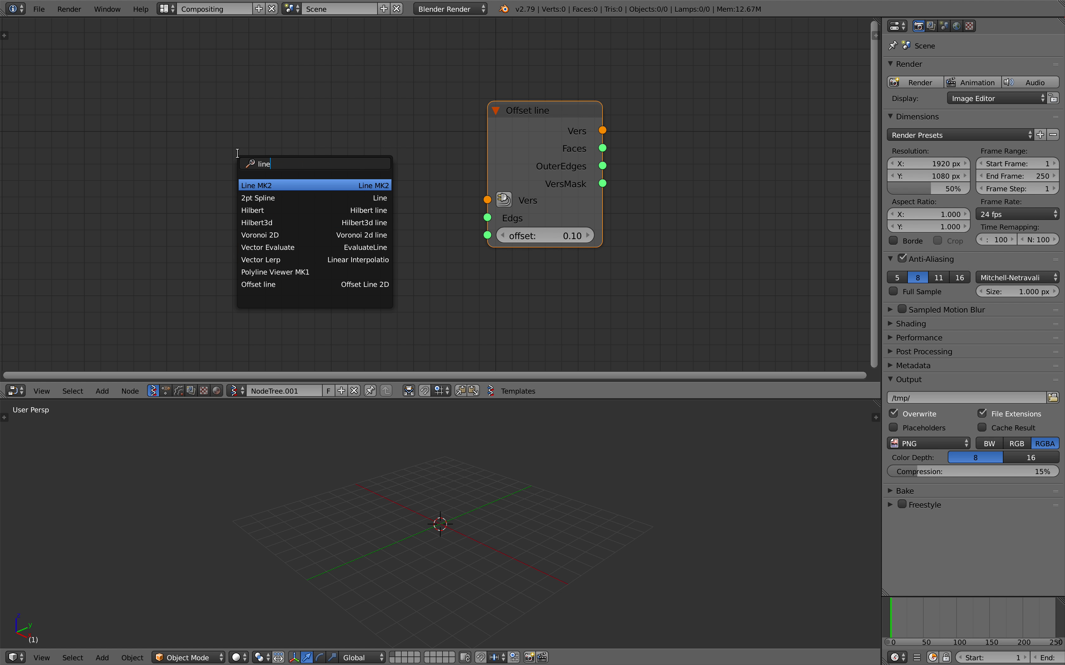
pyautogui.press('Return')
pyautogui.click(148, 135)
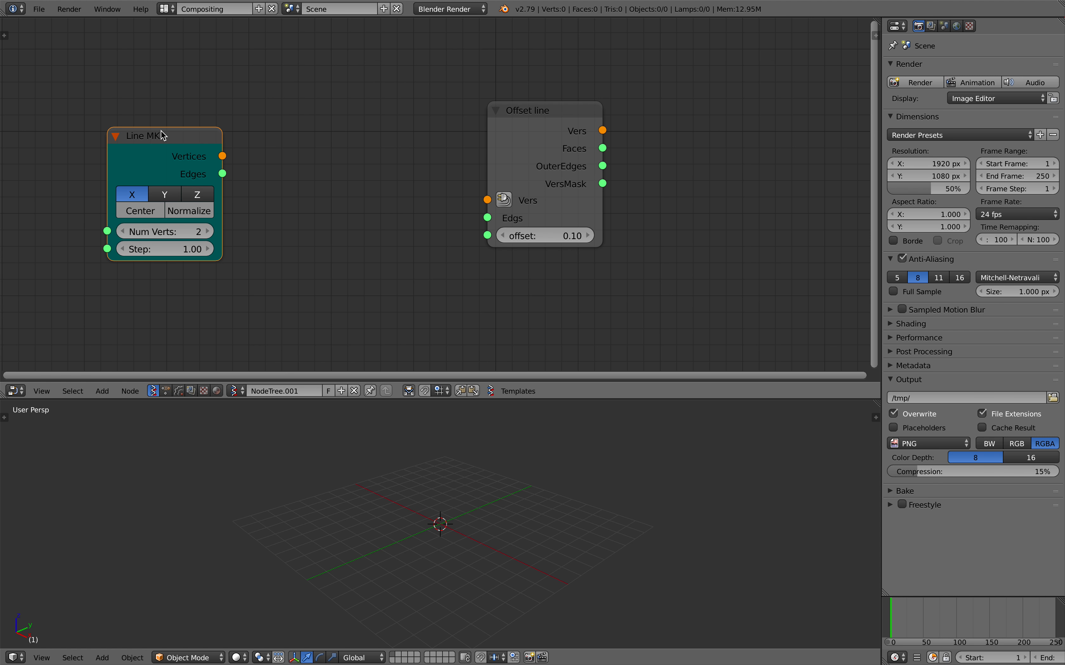
# - Connect a Viewer Draw node to Line MK2 and place it between Line MK2 and Offset line
pyautogui.rightClick(164, 136)
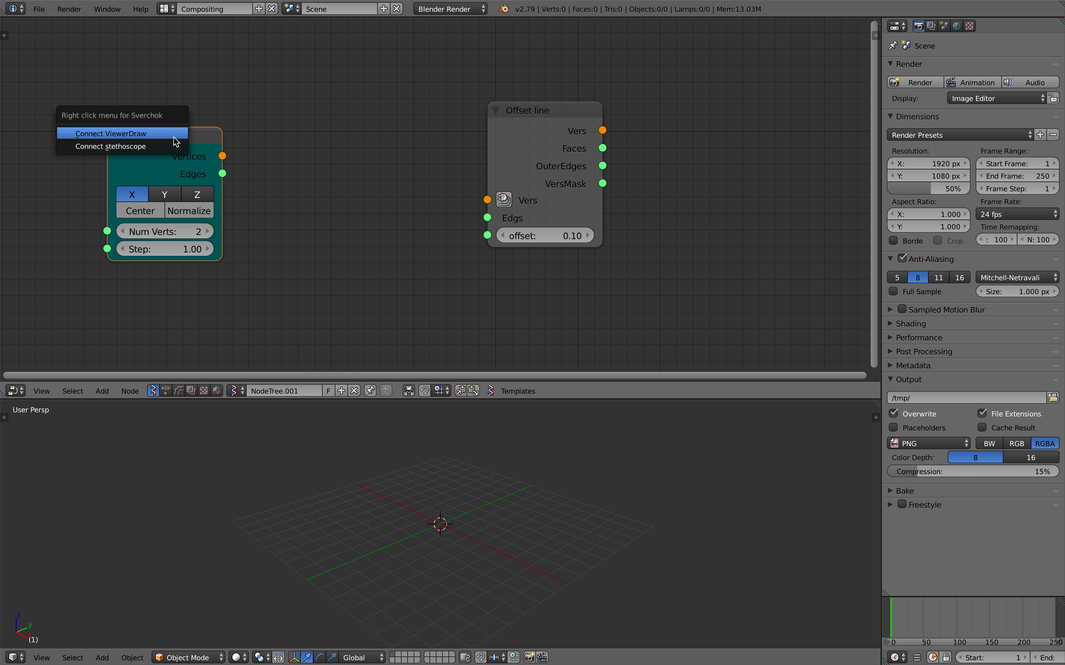
pyautogui.click(149, 134)
pyautogui.click(319, 112)
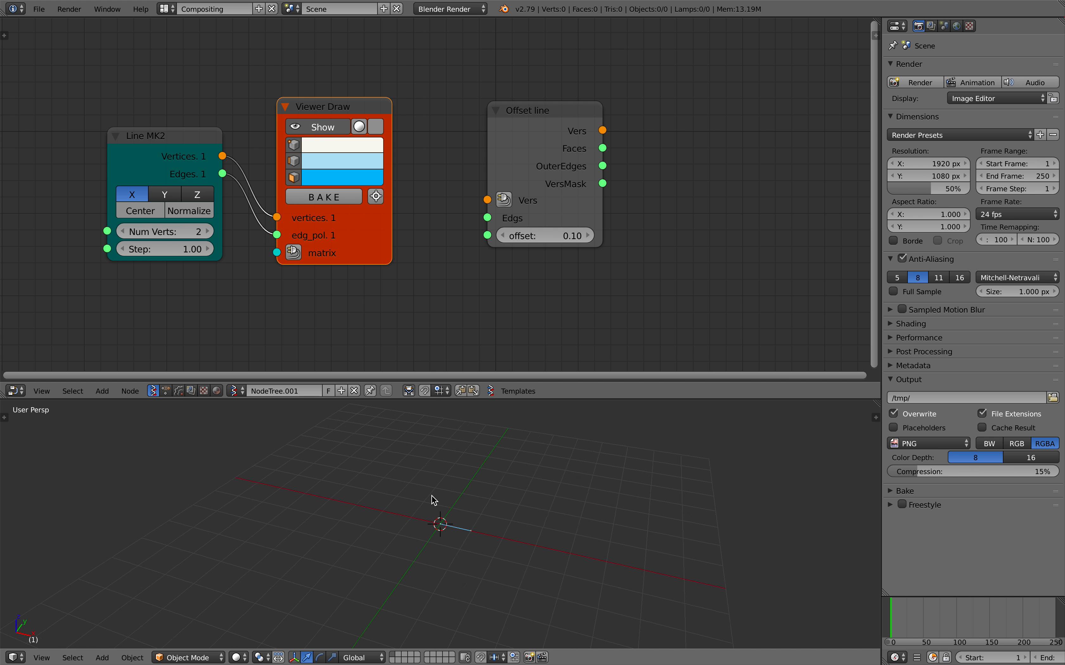
pyautogui.moveTo(419, 524); pyautogui.dragTo(381, 500, button='middle')
# - Set Num Verts of the Line MK2 node to 6 and save the file
pyautogui.click(207, 231)
pyautogui.click(207, 231)
pyautogui.click(208, 231)
pyautogui.click(207, 231)
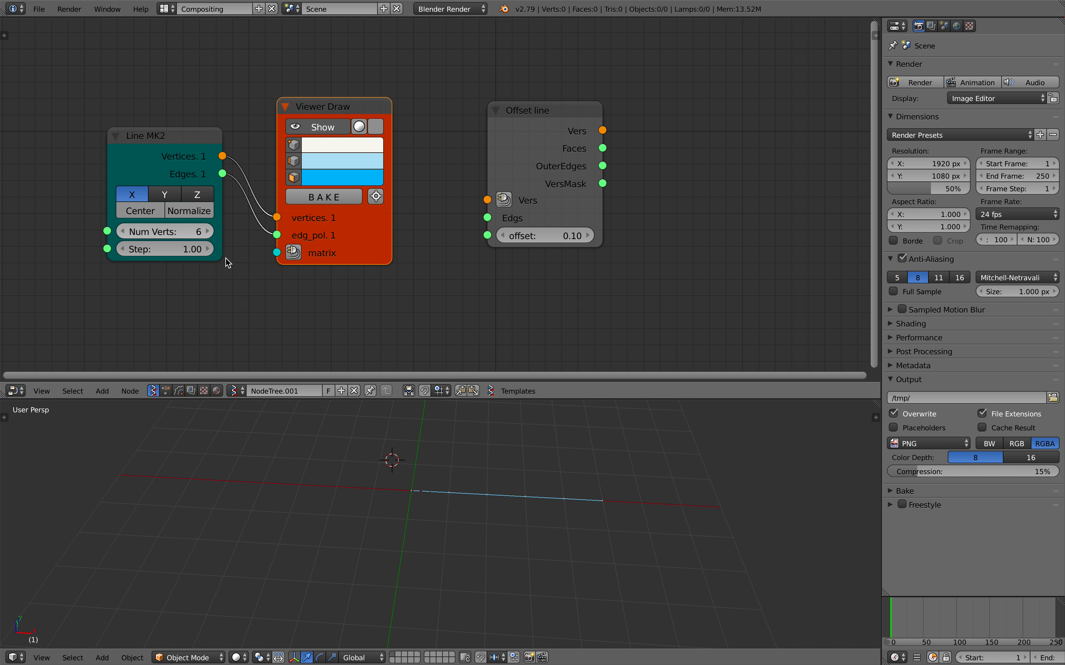
pyautogui.moveTo(601, 521); pyautogui.dragTo(529, 498, button='middle')
pyautogui.hotkey('ctrl', 's')
pyautogui.click(529, 498)
# - Try the Y and Z directions on the Line MK2 node and return it to X
pyautogui.click(161, 192)
pyautogui.moveTo(346, 458); pyautogui.dragTo(430, 527, button='middle')
pyautogui.click(200, 194)
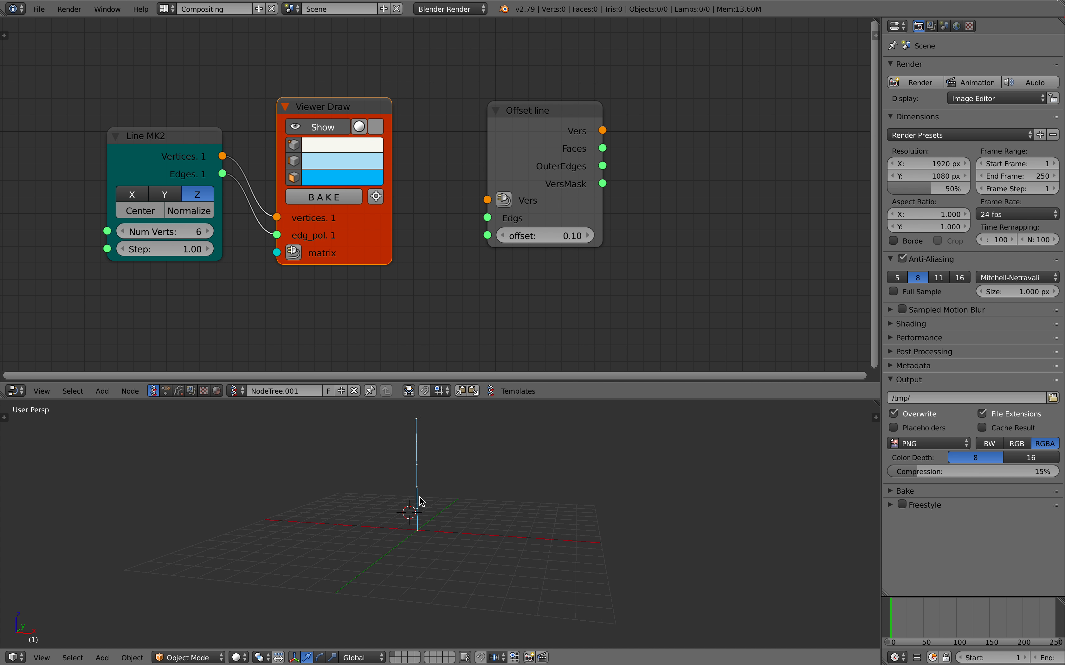
pyautogui.click(141, 191)
pyautogui.moveTo(382, 489); pyautogui.dragTo(404, 531, button='middle')
pyautogui.scroll(4, 404, 531)
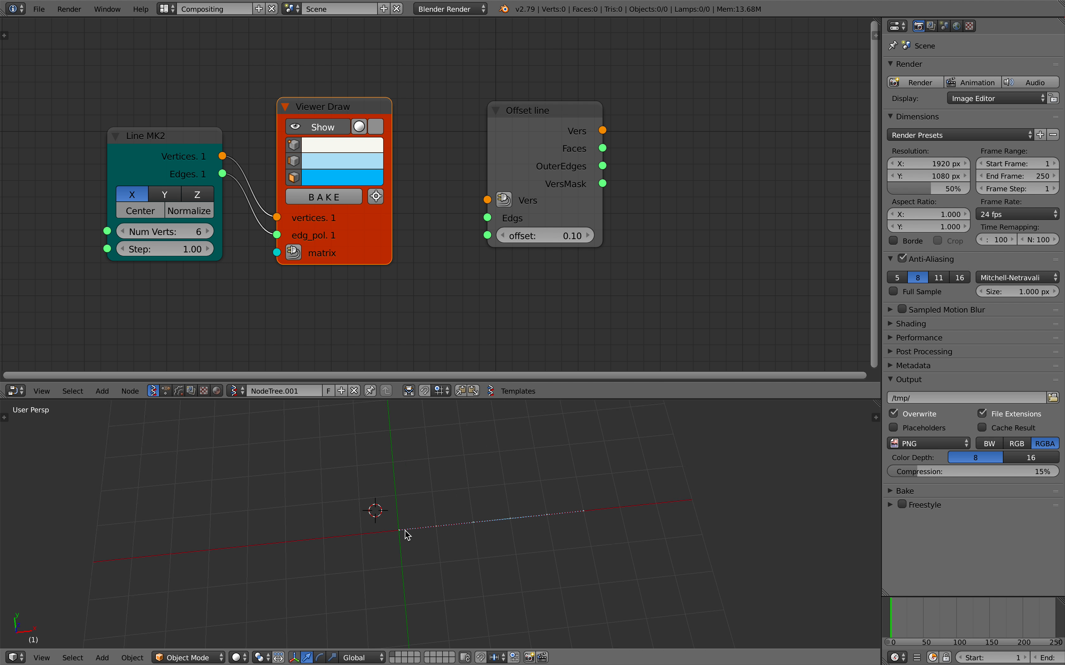
pyautogui.scroll(-3, 324, 262)
# - Place Offset line between Line MK2 and Viewer Draw, feeding it the line's vertices and edges and sending its Vers and Faces to the viewer
pyautogui.moveTo(343, 127)
pyautogui.mouseDown()
pyautogui.moveTo(618, 82)
pyautogui.moveTo(684, 122)
pyautogui.mouseUp()
pyautogui.scroll(3, 483, 155)
pyautogui.moveTo(499, 140)
pyautogui.mouseDown()
pyautogui.moveTo(434, 64)
pyautogui.moveTo(384, 43)
pyautogui.mouseUp()
pyautogui.moveTo(222, 156); pyautogui.dragTo(404, 106)
pyautogui.moveTo(223, 174); pyautogui.dragTo(404, 123)
pyautogui.moveTo(456, 91); pyautogui.dragTo(412, 176)
pyautogui.moveTo(476, 120)
pyautogui.mouseDown()
pyautogui.moveTo(633, 209)
pyautogui.moveTo(705, 209)
pyautogui.moveTo(717, 227)
pyautogui.moveTo(634, 225)
pyautogui.mouseUp()
# - Set the Step value of the Line MK2 node to 0.70
pyautogui.scroll(4, 549, 515)
pyautogui.keyDown('shift'); pyautogui.moveTo(549, 516); pyautogui.dragTo(504, 512, button='middle'); pyautogui.keyUp('shift')
pyautogui.keyDown('shift'); pyautogui.moveTo(540, 446); pyautogui.dragTo(513, 462, button='middle'); pyautogui.keyUp('shift')
pyautogui.moveTo(165, 249); pyautogui.dragTo(135, 249)
pyautogui.moveTo(347, 442); pyautogui.dragTo(364, 426, button='middle')
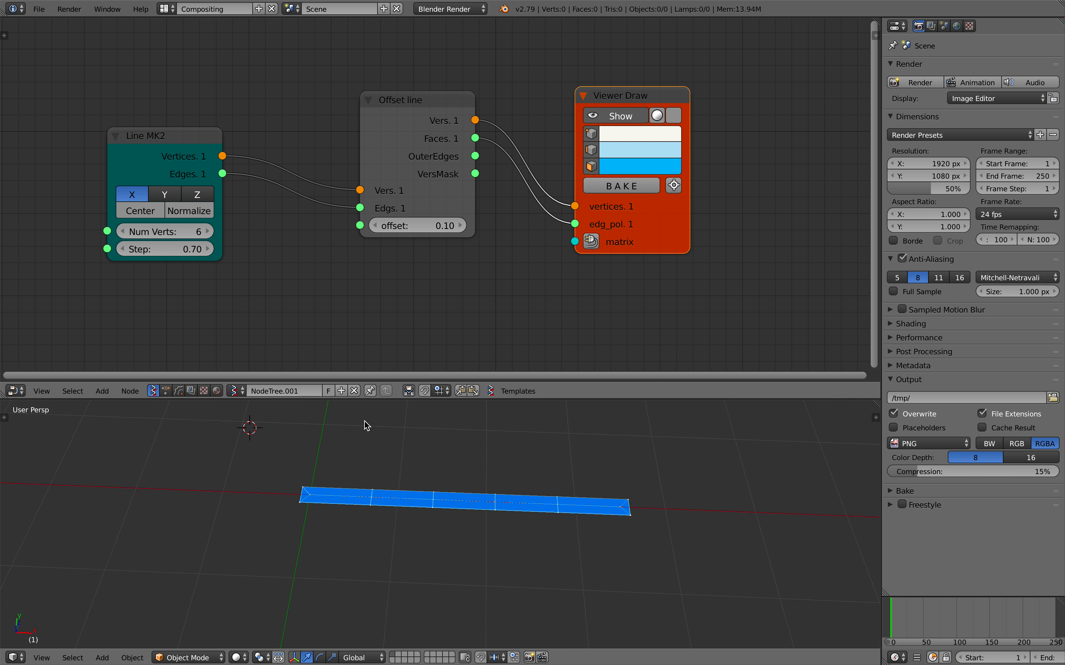
# - Move the Line MK2 node up and away from Offset line to make room beneath it
pyautogui.scroll(-2, 391, 269)
pyautogui.moveTo(397, 240); pyautogui.dragTo(419, 246, button='middle')
pyautogui.scroll(2, 419, 247)
pyautogui.click(426, 164)
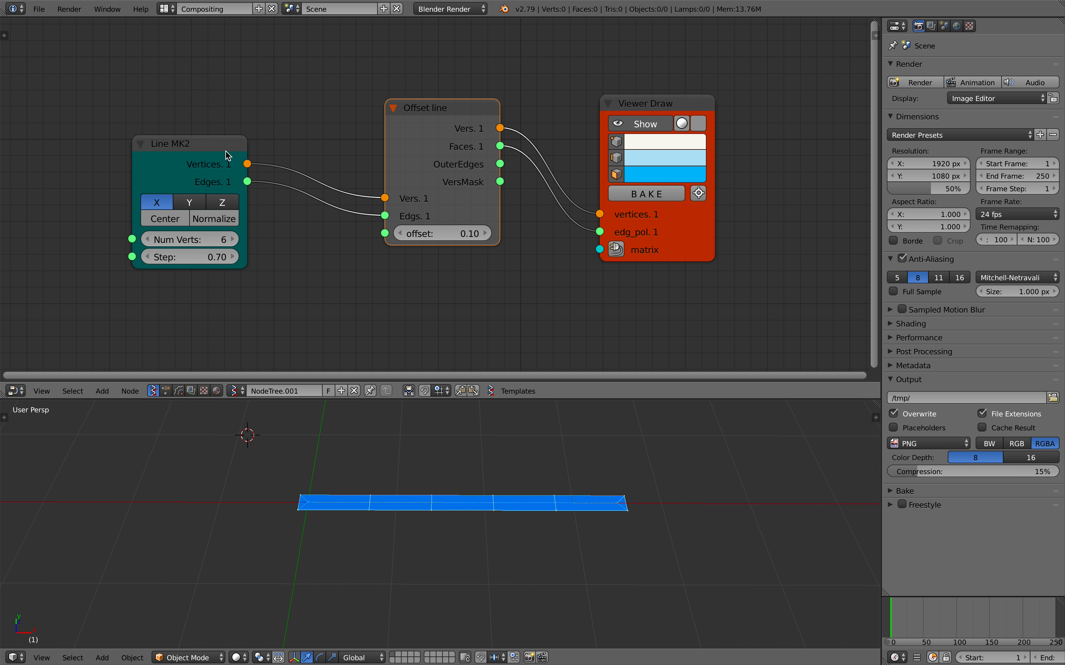
pyautogui.moveTo(226, 151); pyautogui.dragTo(241, 128)
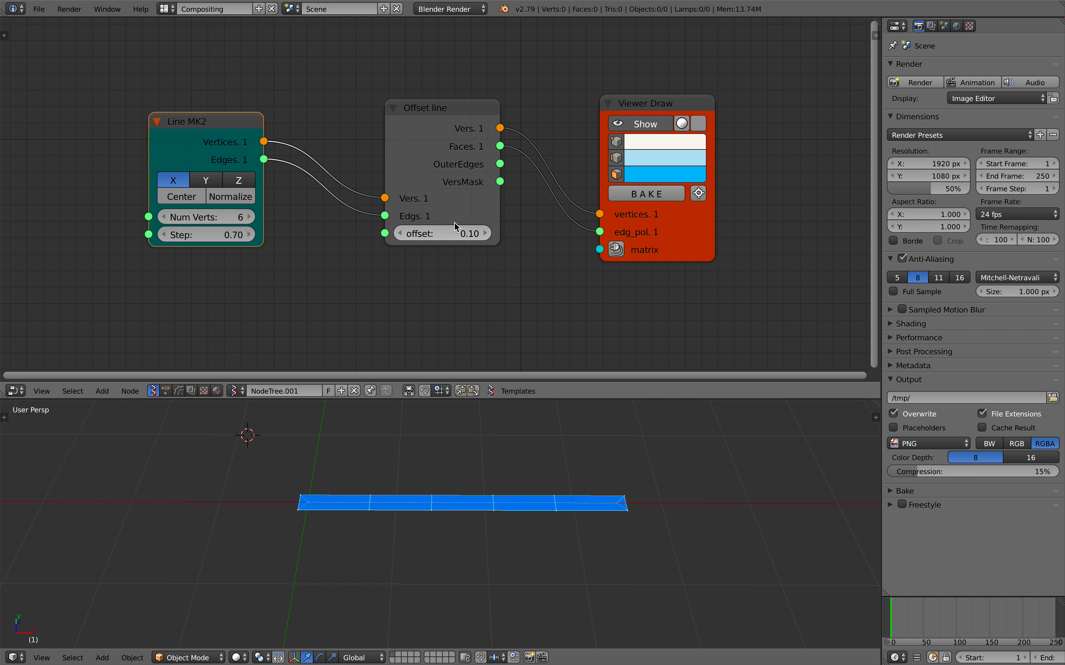
pyautogui.scroll(-1, 434, 226)
pyautogui.scroll(-1, 422, 231)
pyautogui.moveTo(424, 241); pyautogui.dragTo(450, 226, button='middle')
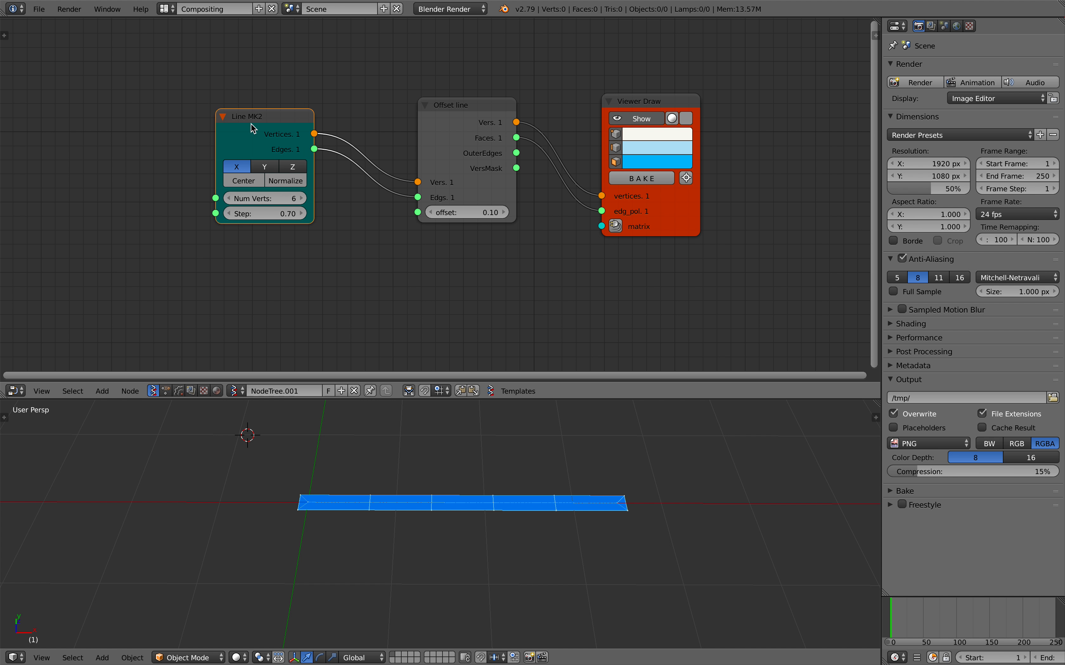
pyautogui.moveTo(256, 133); pyautogui.dragTo(237, 110)
# - Add a Random Num Gen node below Line MK2 and connect its Value to the offset input of Offset line
pyautogui.hotkey('shift', 'a')
pyautogui.click(323, 213)
pyautogui.write('random n')
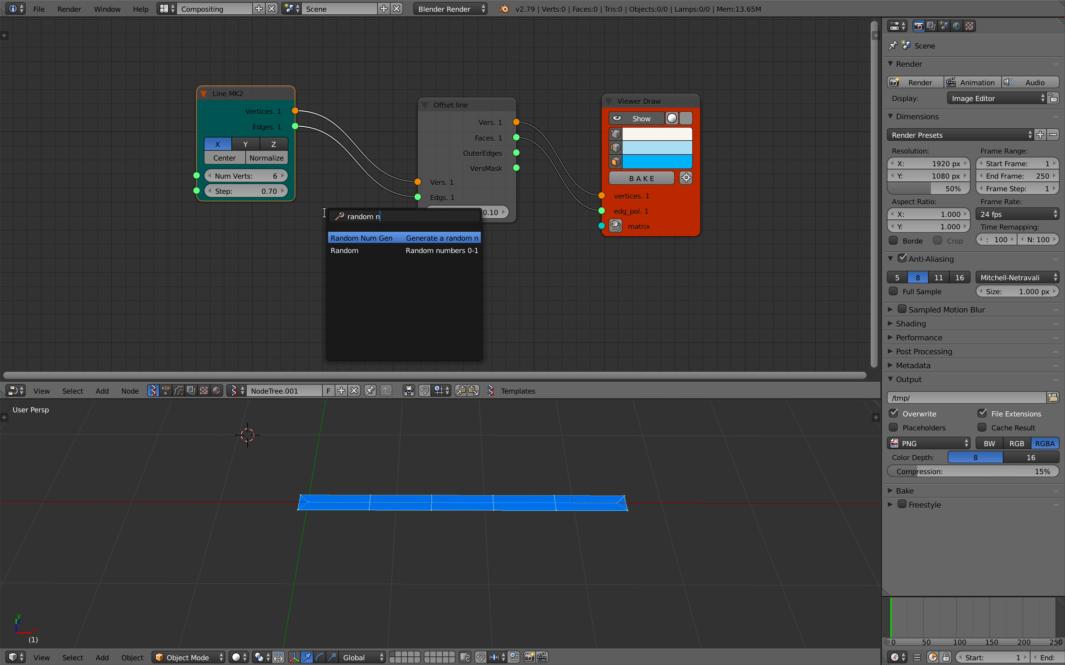
pyautogui.press('Return')
pyautogui.click(246, 229)
pyautogui.moveTo(346, 248); pyautogui.dragTo(418, 212)
# - Set Random Num Gen to Float with Seed 22, Float Low -0.12 and Float High 1.36
pyautogui.moveTo(315, 314); pyautogui.dragTo(348, 314)
pyautogui.click(292, 266)
pyautogui.click(309, 266)
pyautogui.scroll(-1, 377, 462)
pyautogui.keyDown('shift'); pyautogui.moveTo(380, 469); pyautogui.dragTo(345, 475, button='middle'); pyautogui.keyUp('shift')
pyautogui.moveTo(323, 329)
pyautogui.mouseDown()
pyautogui.moveTo(307, 329)
pyautogui.moveTo(335, 344)
pyautogui.mouseUp()
# - Set both the Random Num Gen Size and the Line MK2 Num Verts to 25
pyautogui.click(319, 297)
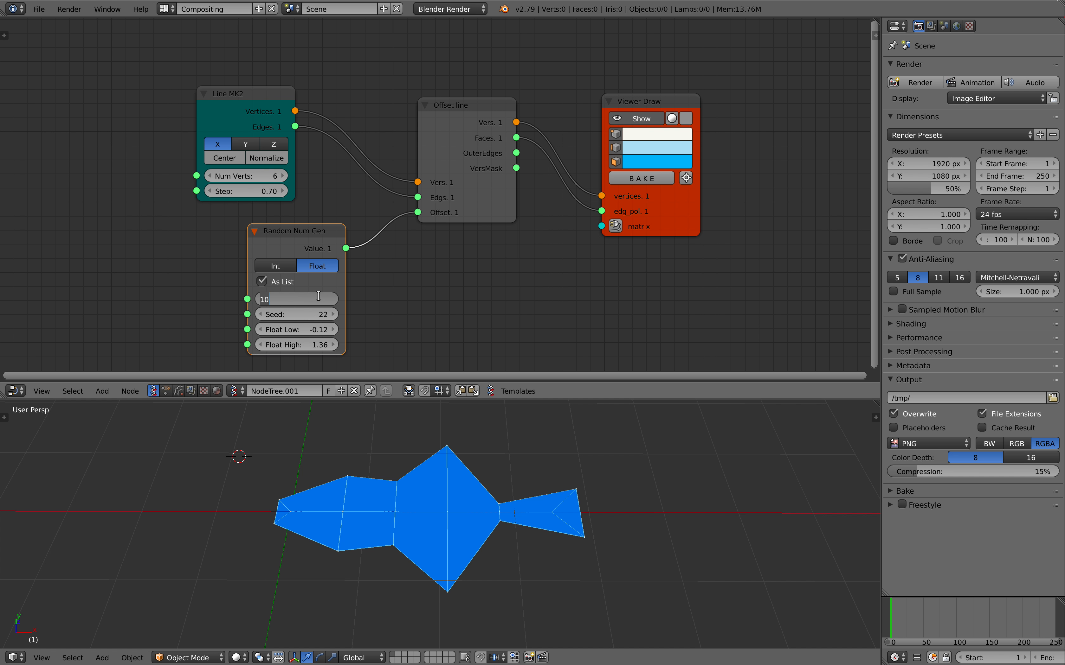
pyautogui.write('5')
pyautogui.press('Return')
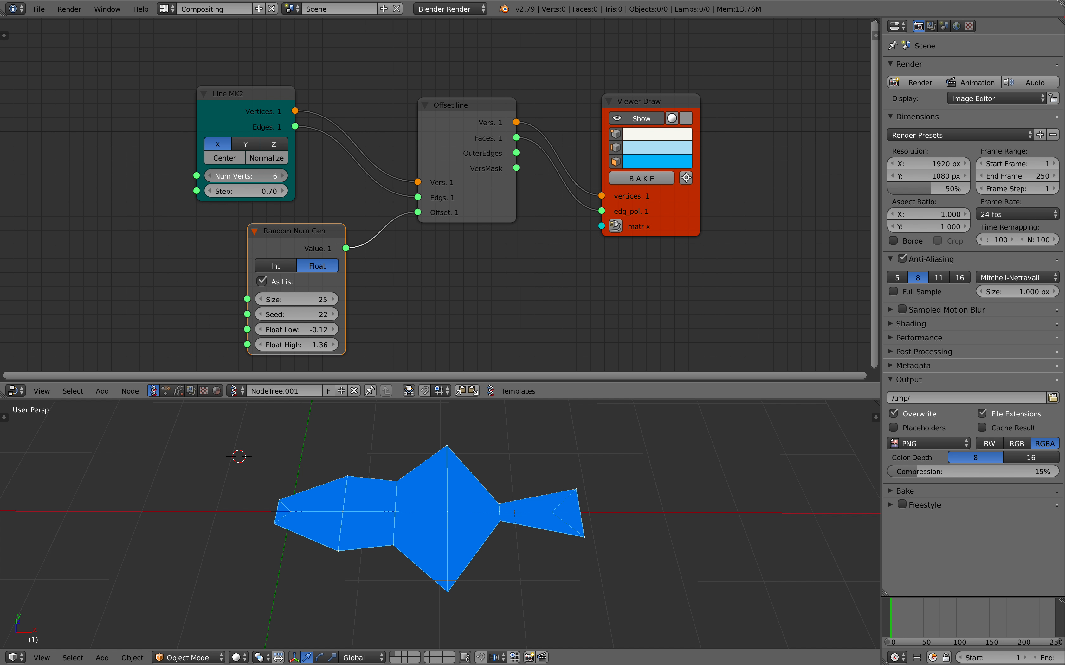
pyautogui.click(234, 177)
pyautogui.write('25')
pyautogui.press('Return')
pyautogui.scroll(-8, 351, 529)
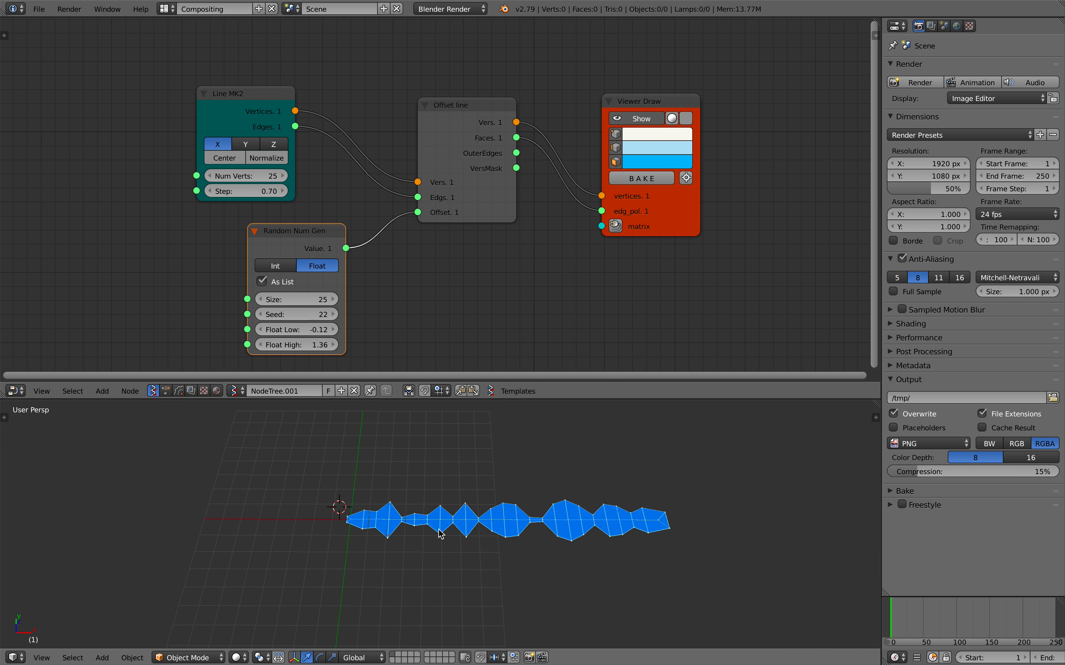
# - Set the Step value of Line MK2 to 0.59 and save over the existing file
pyautogui.keyDown('shift'); pyautogui.moveTo(477, 508); pyautogui.dragTo(364, 507, button='middle'); pyautogui.keyUp('shift')
pyautogui.hotkey('ctrl', 's')
pyautogui.click(364, 506)
pyautogui.moveTo(263, 194); pyautogui.dragTo(255, 194)
pyautogui.scroll(2, 368, 519)
pyautogui.keyDown('shift'); pyautogui.moveTo(373, 528); pyautogui.dragTo(444, 530, button='middle'); pyautogui.keyUp('shift')
pyautogui.hotkey('ctrl', 's')
pyautogui.click(445, 529)
pyautogui.moveTo(409, 471)
pyautogui.mouseDown(button='middle')
pyautogui.moveTo(412, 452)
pyautogui.moveTo(473, 454)
pyautogui.moveTo(409, 483)
pyautogui.mouseUp(button='middle')
pyautogui.hotkey('ctrl', 's')
pyautogui.click(410, 483)
# - Set Line MK2's Num Verts to 47 and Random Num Gen's Seed to 130, saving the file
pyautogui.moveTo(247, 176); pyautogui.dragTo(273, 176)
pyautogui.scroll(-4, 423, 448)
pyautogui.moveTo(293, 311); pyautogui.dragTo(374, 311)
pyautogui.scroll(3, 405, 485)
pyautogui.hotkey('ctrl', 's')
pyautogui.click(426, 496)
pyautogui.keyDown('shift'); pyautogui.moveTo(426, 497); pyautogui.dragTo(364, 488, button='middle'); pyautogui.keyUp('shift')
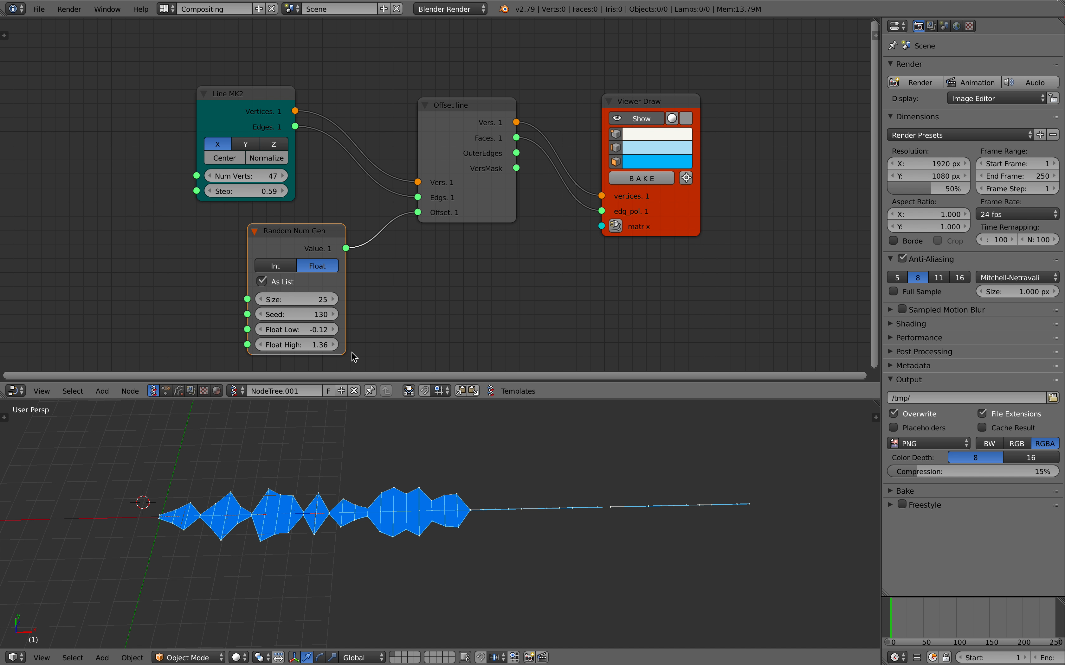
# - Set both the Random Num Gen Size and the Line MK2 Num Verts to 10
pyautogui.click(297, 299)
pyautogui.write('10')
pyautogui.press('Return')
pyautogui.click(244, 178)
pyautogui.write('10')
pyautogui.press('Return')
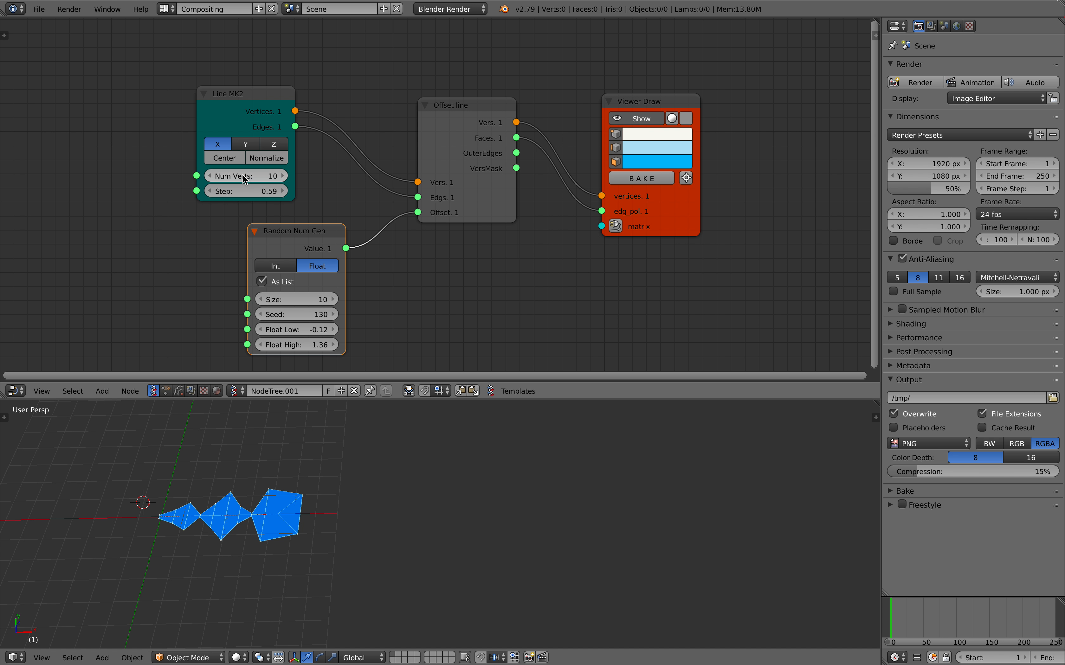
# - Move the Viewer Draw node farther away from the Offset line node and save over the existing file
pyautogui.moveTo(357, 334); pyautogui.dragTo(385, 332, button='middle')
pyautogui.moveTo(494, 165); pyautogui.dragTo(394, 166, button='middle')
pyautogui.moveTo(591, 217); pyautogui.dragTo(642, 215)
pyautogui.scroll(2, 311, 514)
pyautogui.keyDown('shift'); pyautogui.moveTo(311, 519); pyautogui.dragTo(439, 506, button='middle'); pyautogui.keyUp('shift')
pyautogui.hotkey('ctrl', 's')
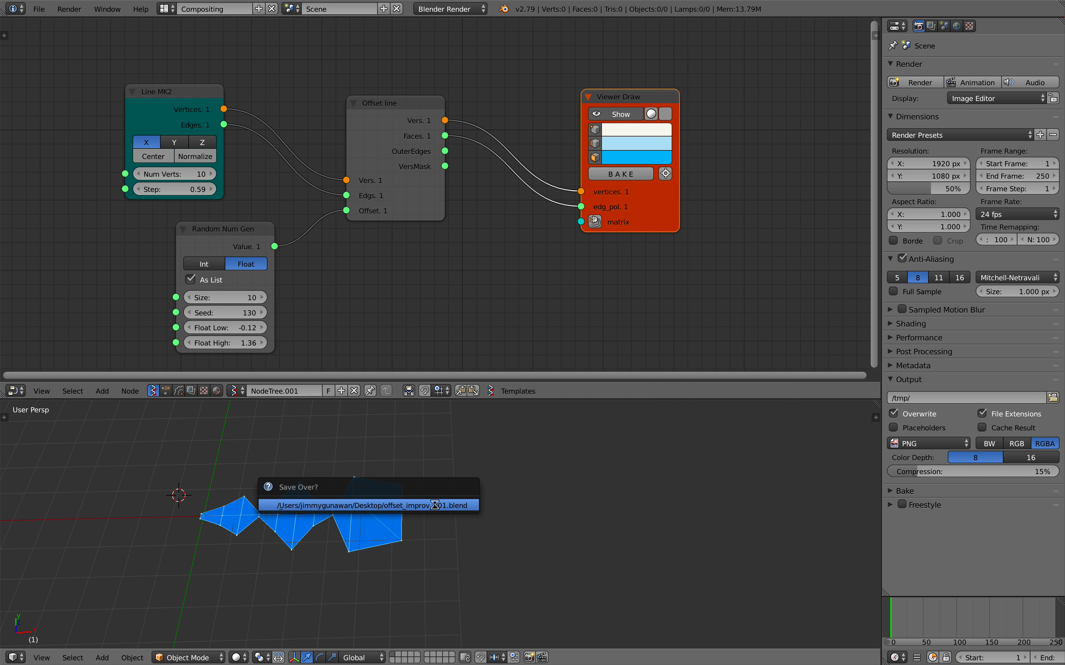
pyautogui.hotkey('ctrl', 's')
pyautogui.click(344, 236)
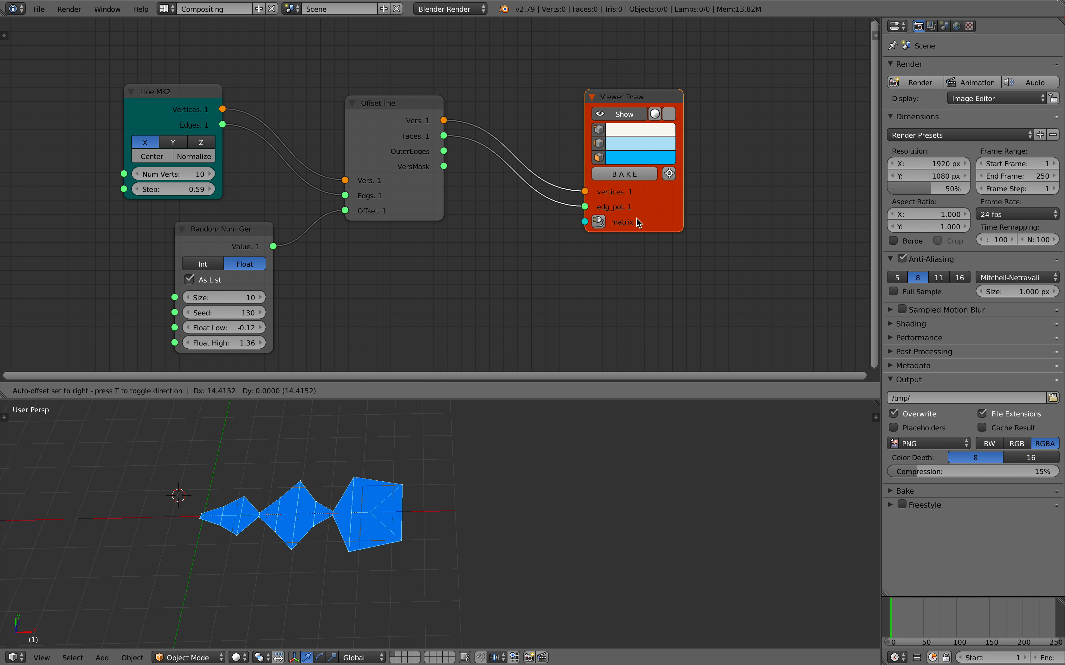
pyautogui.moveTo(636, 224); pyautogui.dragTo(678, 249)
pyautogui.moveTo(411, 484); pyautogui.dragTo(419, 474, button='middle')
pyautogui.hotkey('ctrl', 's')
pyautogui.click(419, 475)
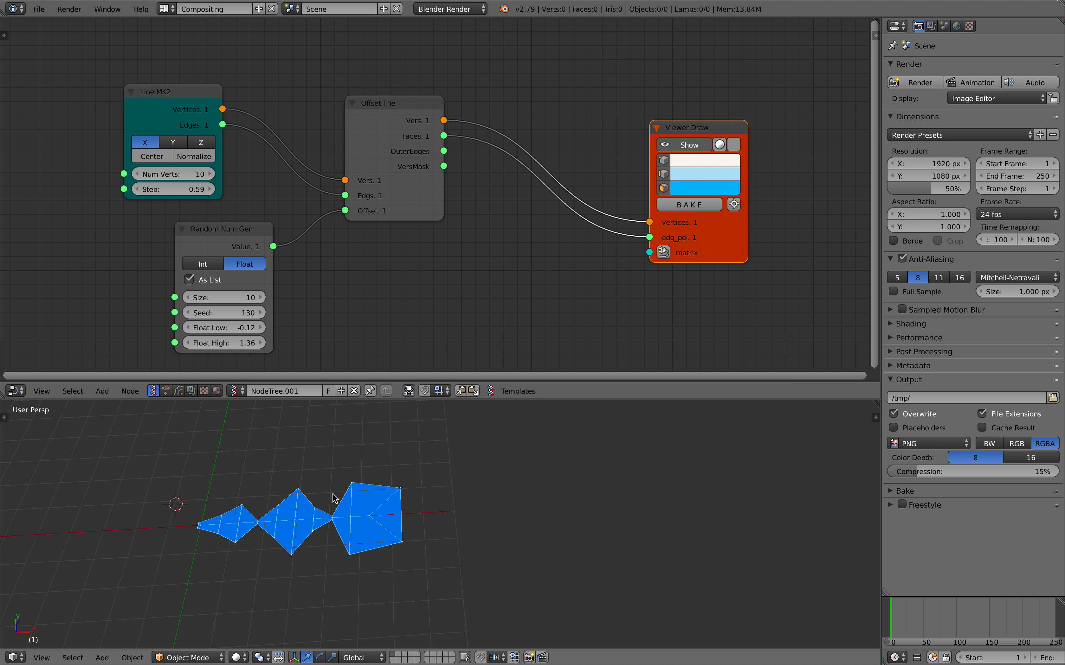
# - Save the file and set Random Num Gen's Float Low to 0.22 and Float High to 1.14
pyautogui.keyDown('shift'); pyautogui.moveTo(333, 494); pyautogui.dragTo(456, 487, button='middle'); pyautogui.keyUp('shift')
pyautogui.scroll(2, 456, 486)
pyautogui.hotkey('ctrl', 's')
pyautogui.click(444, 494)
pyautogui.scroll(3, 320, 527)
pyautogui.hotkey('ctrl', 's')
pyautogui.click(387, 232)
pyautogui.moveTo(232, 328)
pyautogui.mouseDown()
pyautogui.moveTo(249, 328)
pyautogui.moveTo(243, 344)
pyautogui.moveTo(229, 344)
pyautogui.mouseUp()
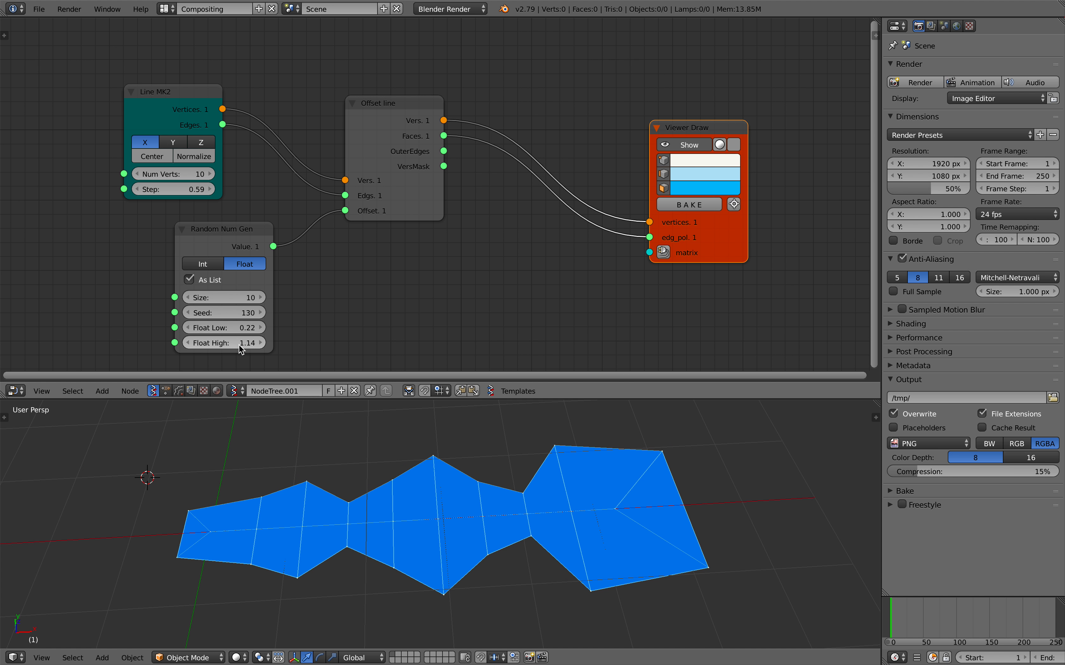
# - Turn off face display in Viewer Draw to inspect the offset mesh as a wireframe, and save the file
pyautogui.scroll(-1, 533, 218)
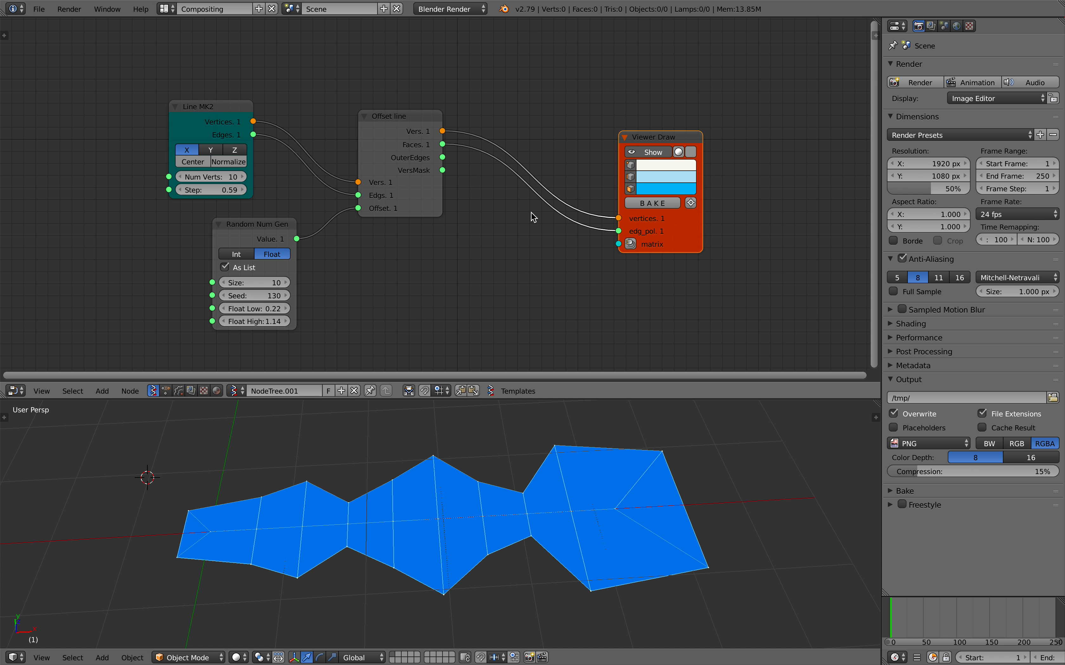
pyautogui.click(631, 190)
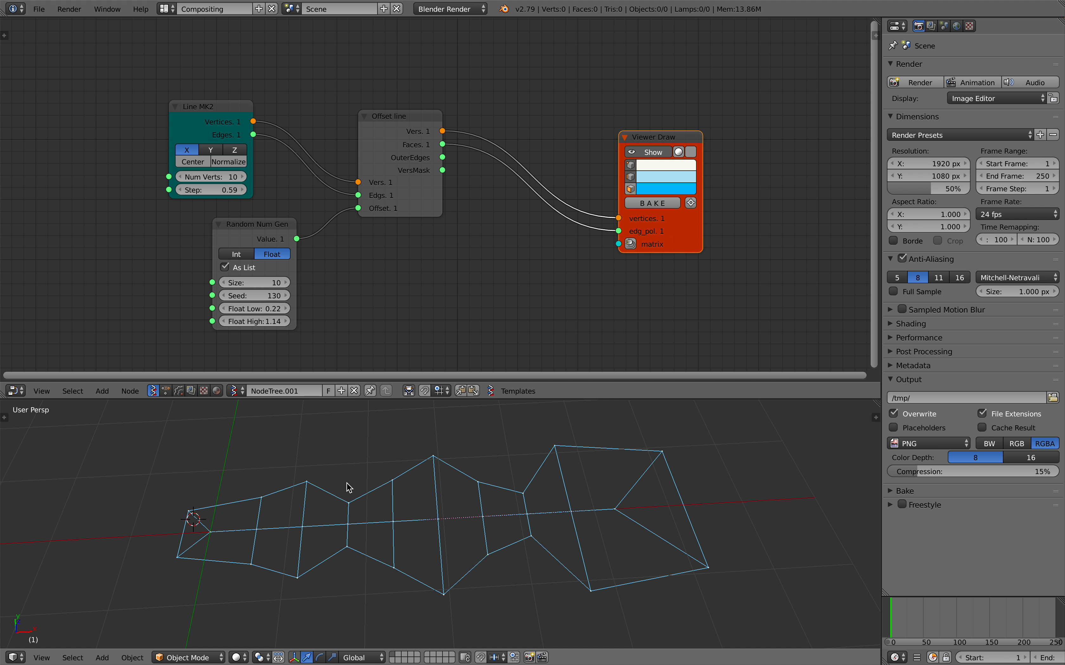
pyautogui.click(384, 553)
pyautogui.moveTo(331, 525); pyautogui.dragTo(344, 549, button='middle')
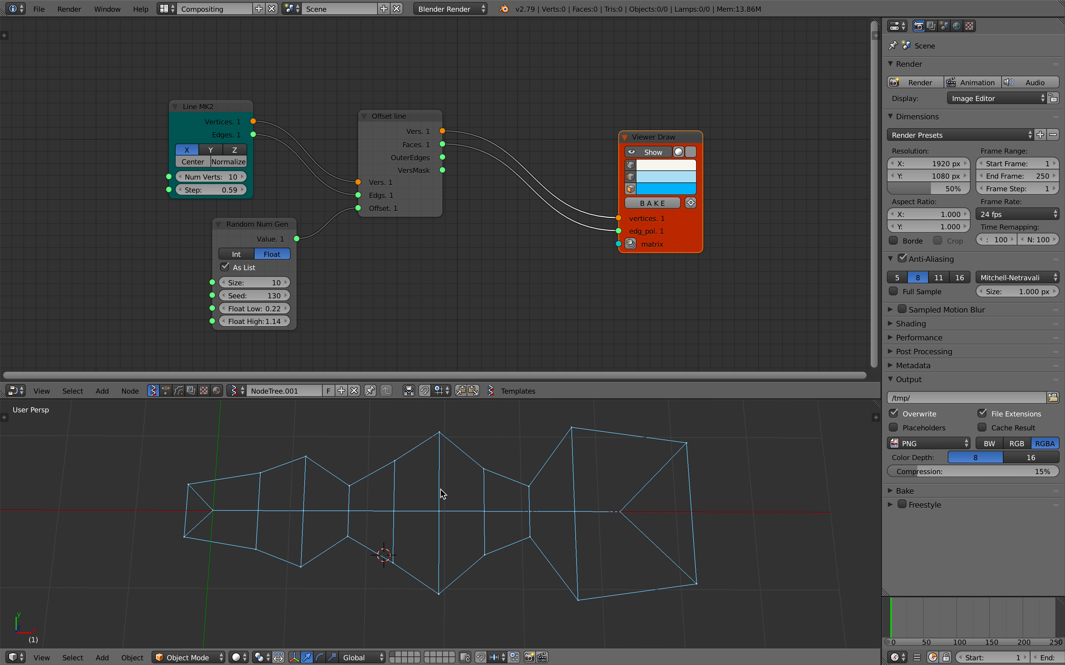
pyautogui.hotkey('ctrl', 's')
pyautogui.click(460, 501)
# - Move the Viewer Draw node up and turn its face display back on
pyautogui.moveTo(495, 240); pyautogui.dragTo(461, 244, button='middle')
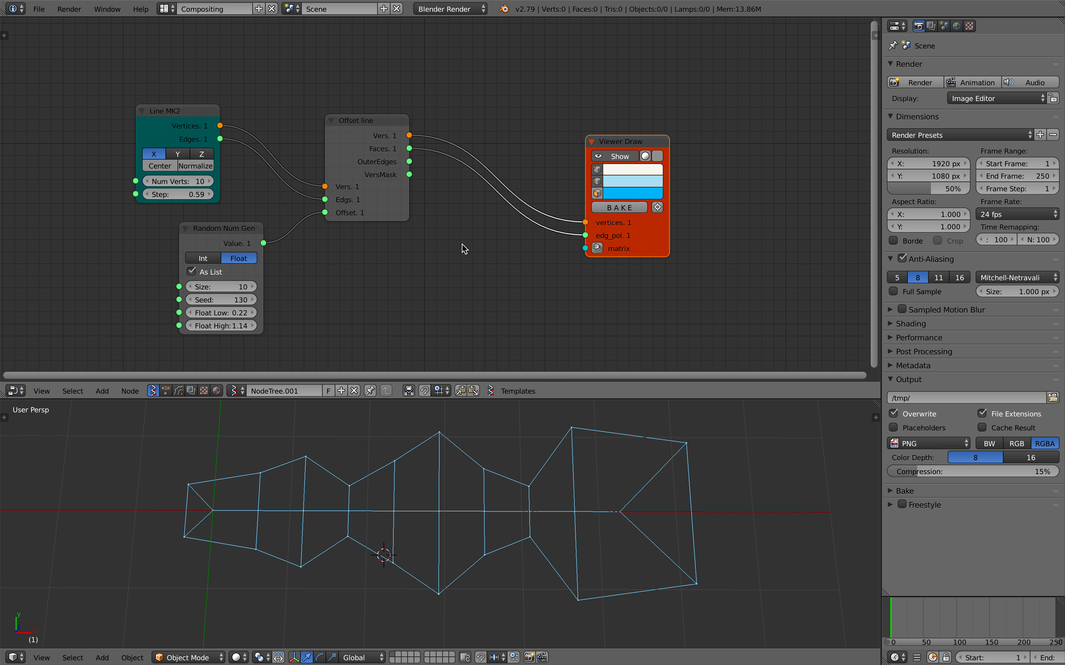
pyautogui.moveTo(631, 231)
pyautogui.mouseDown()
pyautogui.moveTo(678, 197)
pyautogui.moveTo(658, 126)
pyautogui.mouseUp()
pyautogui.click(643, 159)
# - Add a Mesh filter node below the Viewer Draw node and save the file
pyautogui.hotkey('alt', 'space')
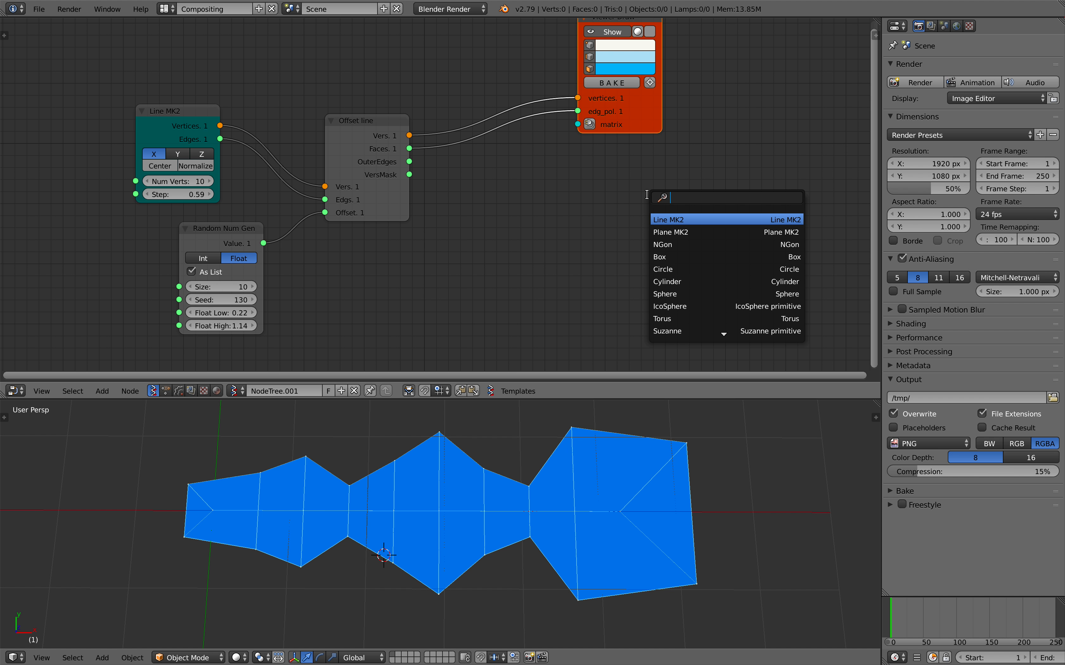
pyautogui.write('meshjf')
pyautogui.write('filter')
pyautogui.press('Return')
pyautogui.click(544, 154)
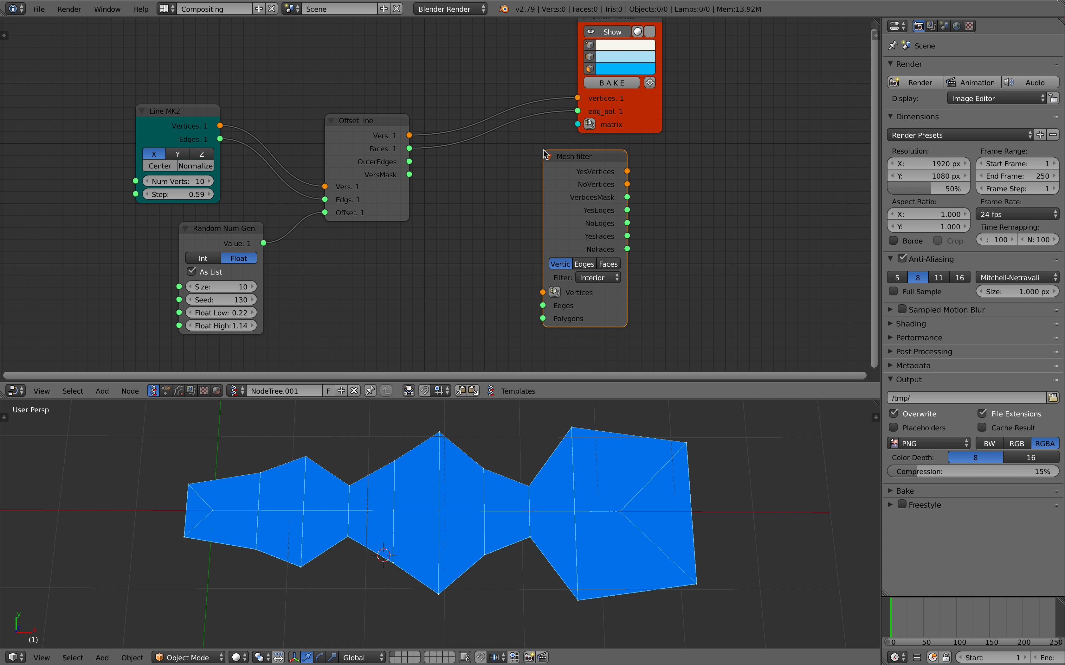
pyautogui.hotkey('ctrl', 's')
pyautogui.click(545, 194)
# - Set Mesh filter to Edges mode and connect Offset line's Vers and Faces to its Vertices and Polygons inputs
pyautogui.click(592, 262)
pyautogui.moveTo(550, 162); pyautogui.dragTo(540, 174)
pyautogui.hotkey('ctrl', 's')
pyautogui.click(541, 175)
pyautogui.moveTo(409, 134); pyautogui.dragTo(532, 252)
pyautogui.moveTo(409, 148); pyautogui.dragTo(532, 278)
pyautogui.moveTo(583, 235); pyautogui.dragTo(532, 262)
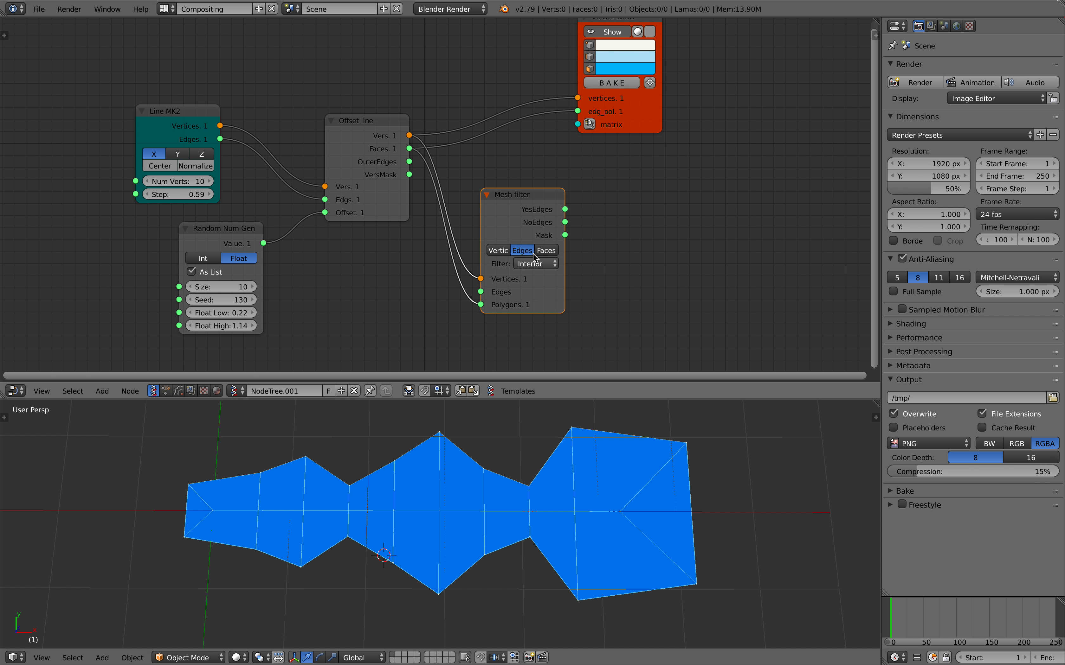
# - Reposition the Viewer Draw node and place a duplicate of it beside the Mesh filter node
pyautogui.moveTo(635, 125); pyautogui.dragTo(652, 139)
pyautogui.hotkey('shift', 'd')
pyautogui.click(698, 284)
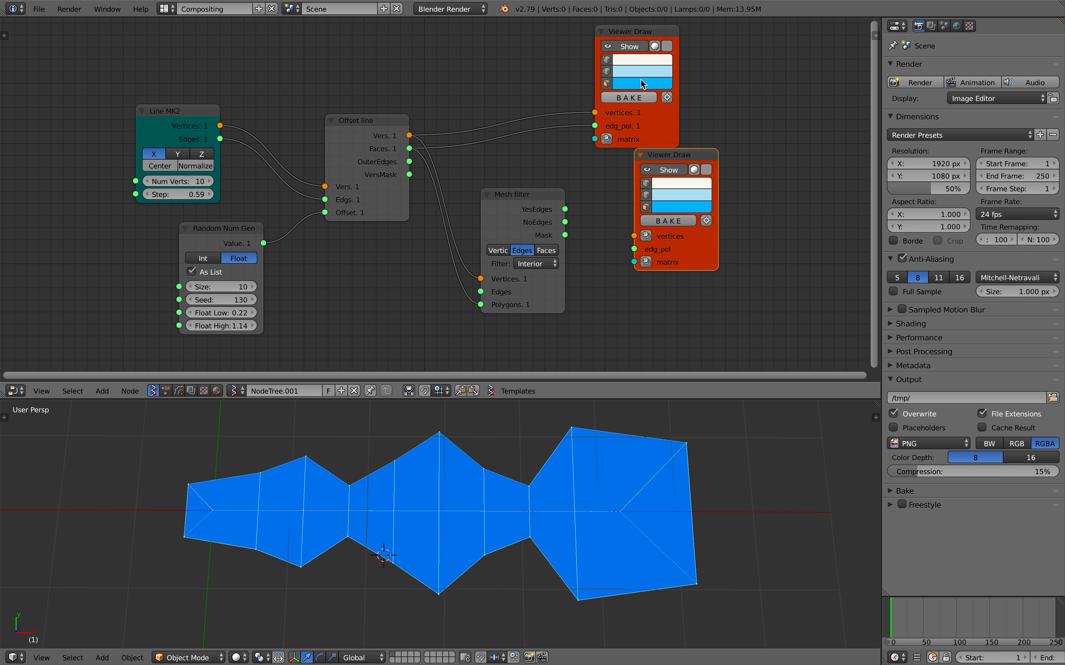
# - Hide the first Viewer Draw's output, then connect Offset line's Vers and Mesh filter's YesEdges to the duplicate Viewer Draw's vertices and edg_pol
pyautogui.click(628, 47)
pyautogui.scroll(3, 571, 209)
pyautogui.moveTo(572, 209); pyautogui.dragTo(553, 203, button='middle')
pyautogui.moveTo(544, 194); pyautogui.dragTo(533, 220)
pyautogui.moveTo(519, 226); pyautogui.dragTo(509, 207, button='middle')
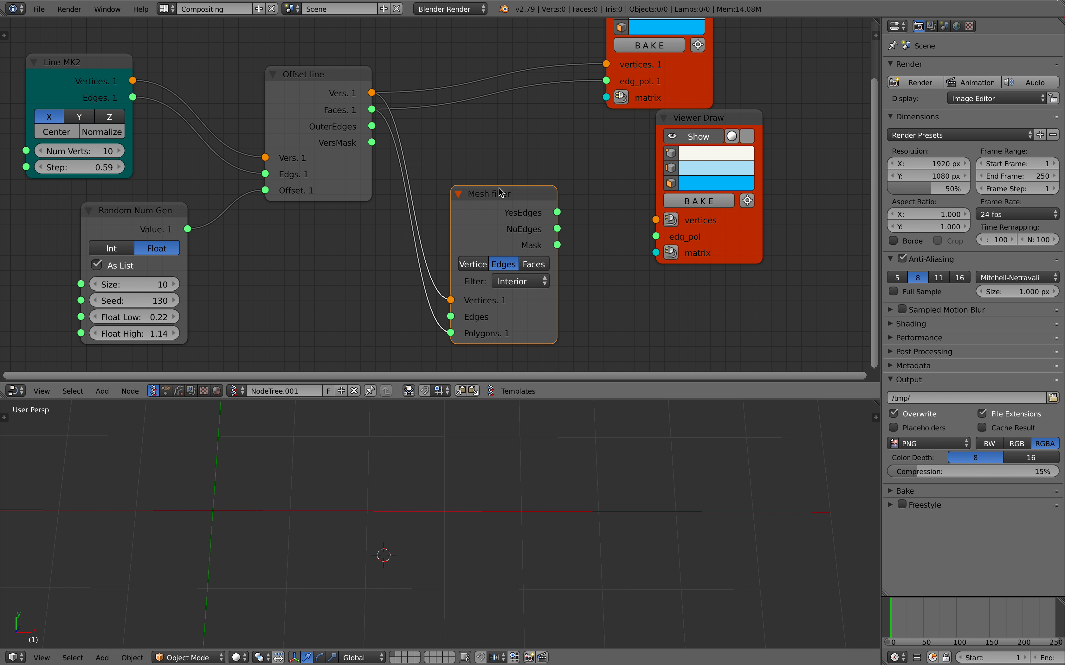
pyautogui.moveTo(371, 92)
pyautogui.mouseDown()
pyautogui.moveTo(450, 105)
pyautogui.moveTo(654, 218)
pyautogui.mouseUp()
pyautogui.moveTo(521, 202); pyautogui.dragTo(515, 230)
pyautogui.moveTo(655, 201); pyautogui.dragTo(632, 183, button='middle')
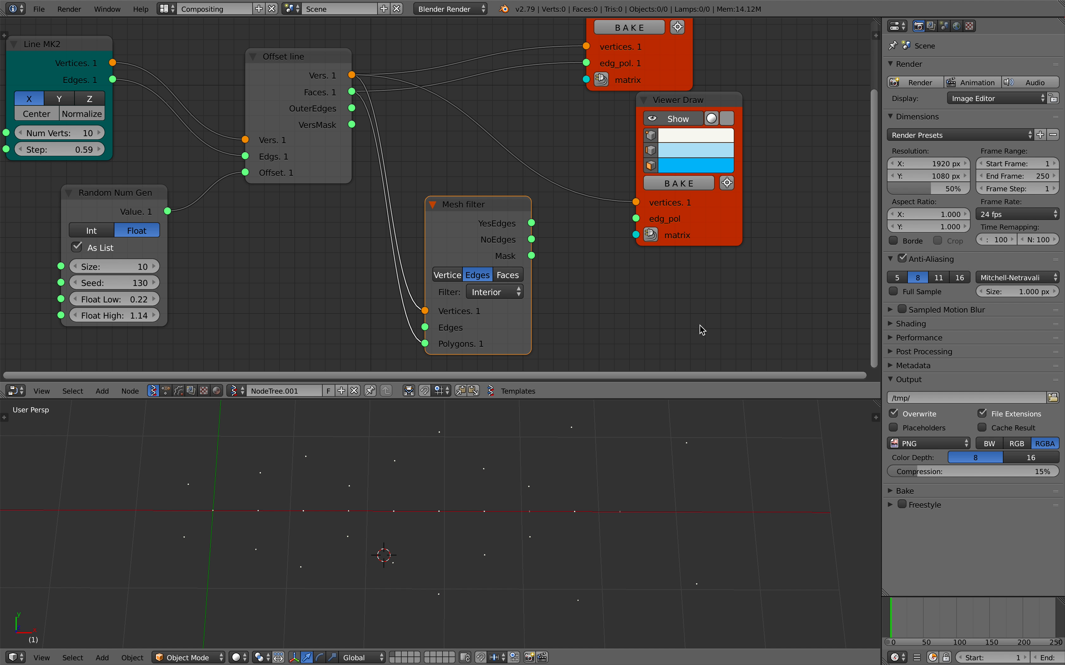
pyautogui.moveTo(531, 223); pyautogui.dragTo(636, 218)
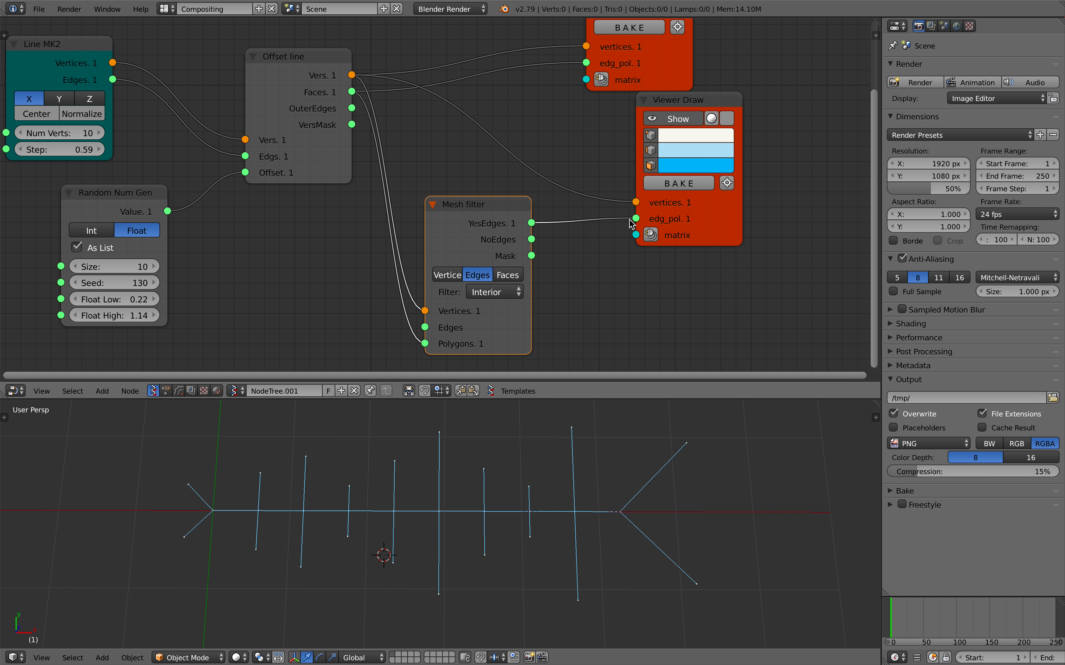
# - Try Mesh filter's NoEdges output in the Viewer Draw's edg_pol input and reconnect YesEdges
pyautogui.moveTo(531, 240); pyautogui.dragTo(636, 219)
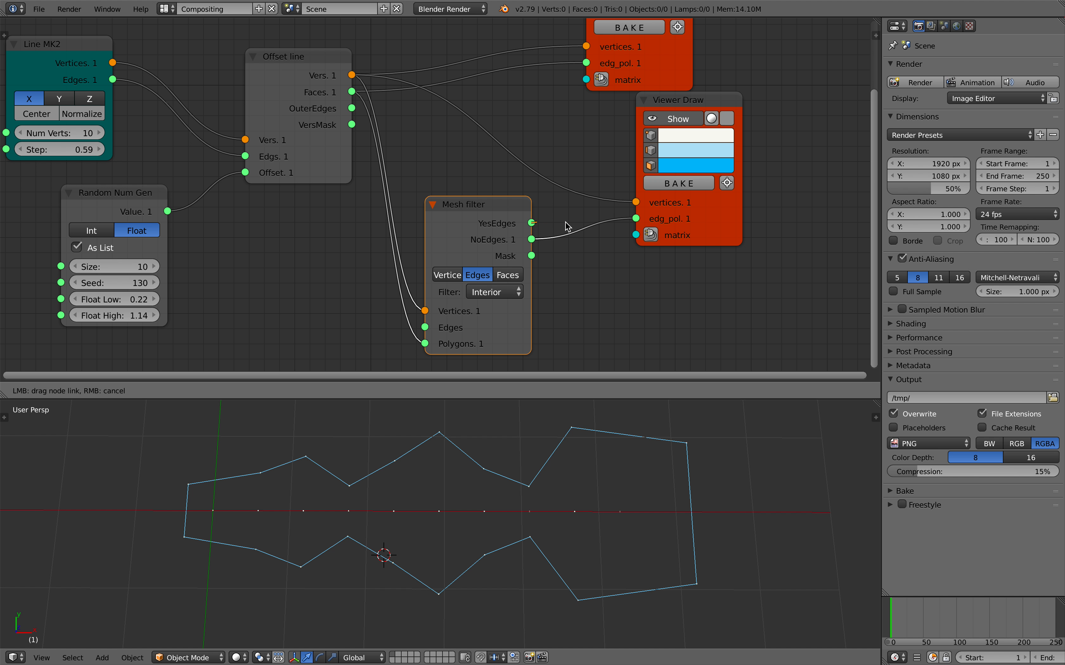
pyautogui.moveTo(531, 223); pyautogui.dragTo(636, 219)
pyautogui.moveTo(531, 239); pyautogui.dragTo(636, 219)
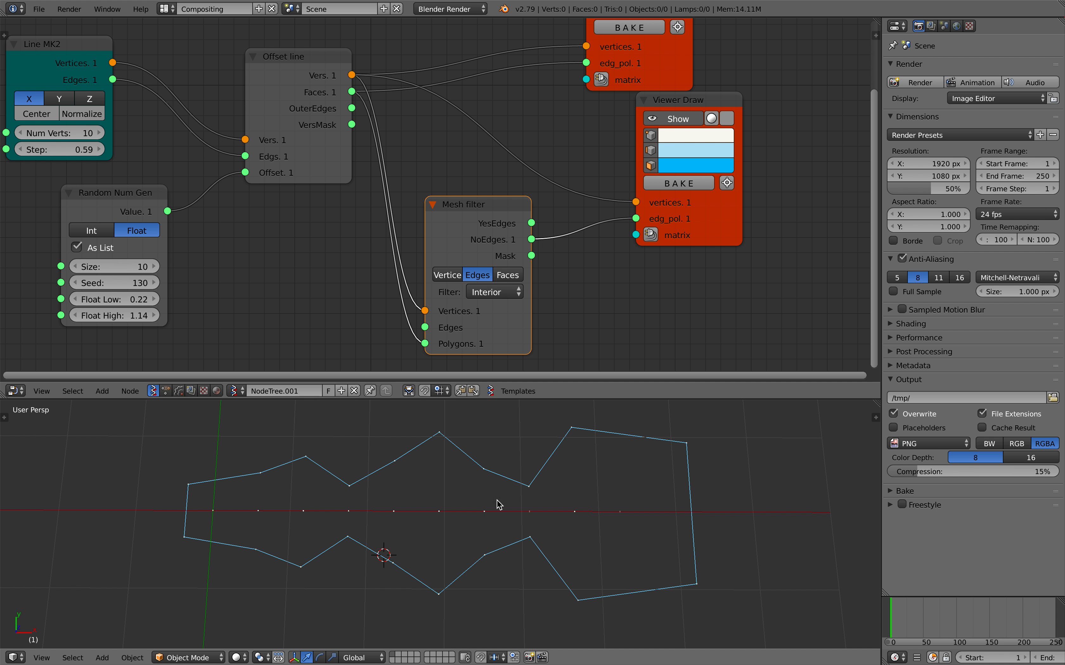
pyautogui.moveTo(532, 224); pyautogui.dragTo(636, 219)
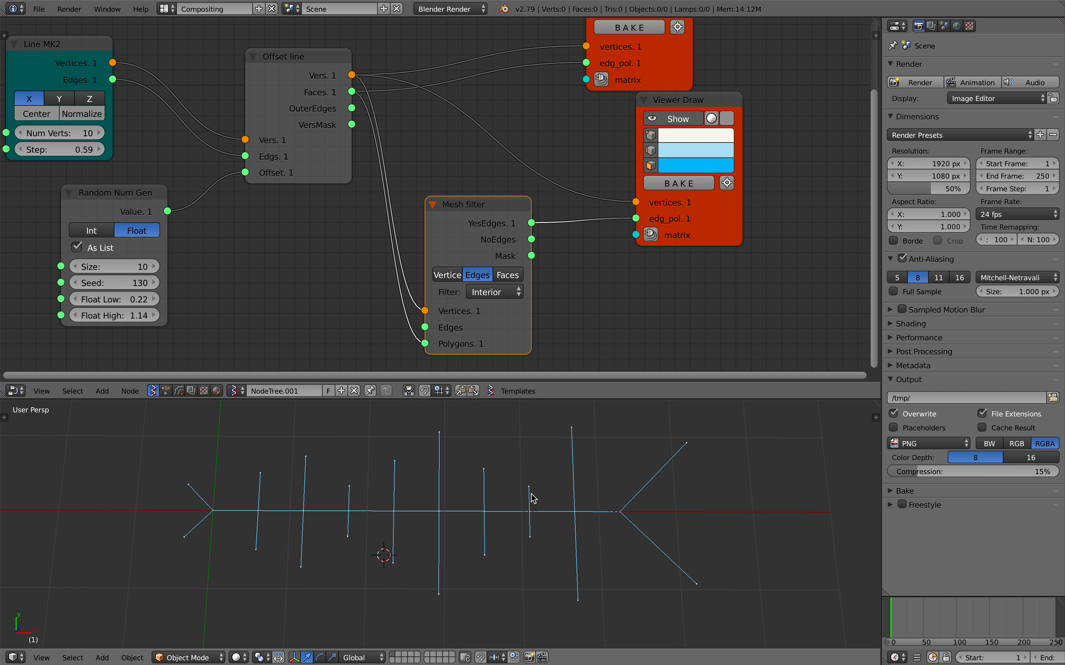
# - Set the Random Num Gen node's Seed to 188 and Float Low to 0.43, and save the file
pyautogui.scroll(-1, 550, 499)
pyautogui.keyDown('shift'); pyautogui.moveTo(555, 501); pyautogui.dragTo(474, 501, button='middle'); pyautogui.keyUp('shift')
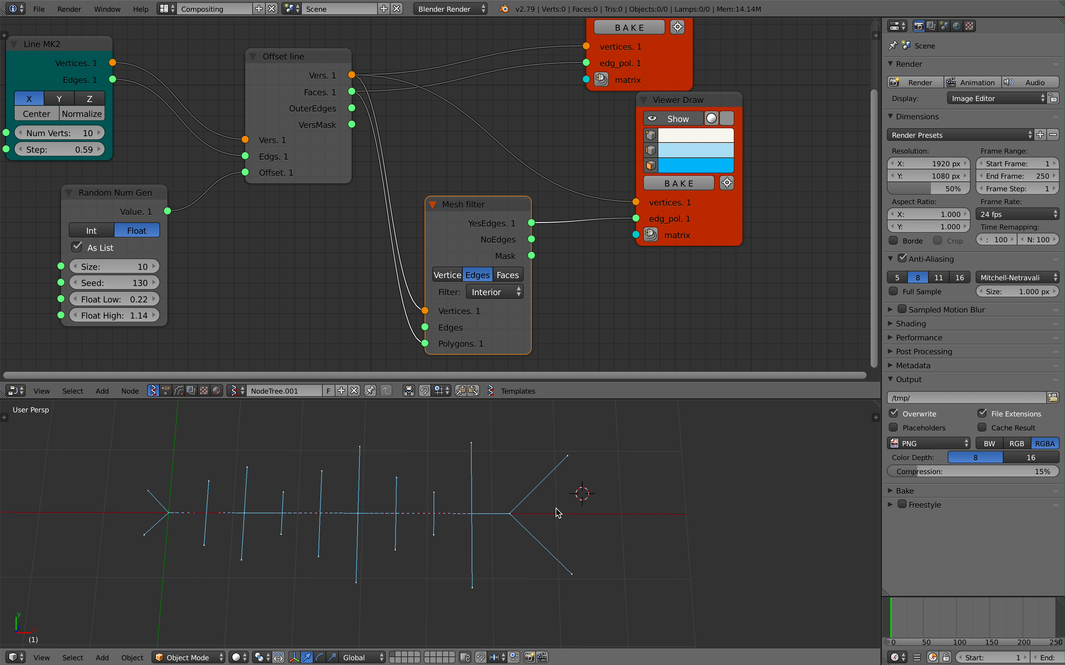
pyautogui.moveTo(280, 501); pyautogui.dragTo(325, 487, button='middle')
pyautogui.moveTo(302, 571); pyautogui.dragTo(368, 562, button='middle')
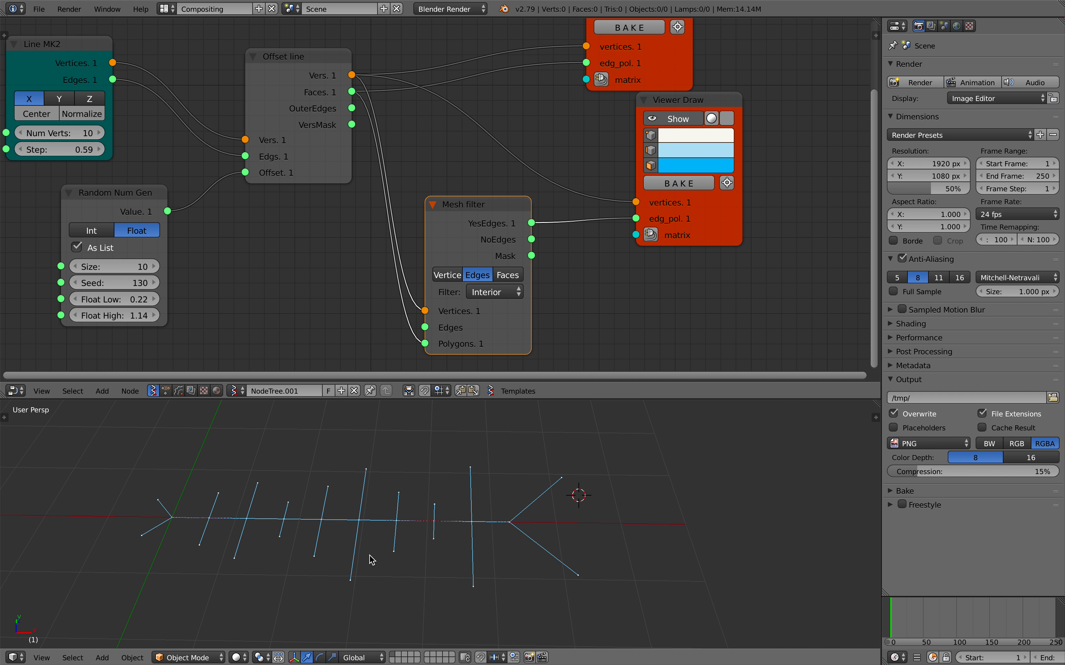
pyautogui.moveTo(205, 238); pyautogui.dragTo(262, 232, button='middle')
pyautogui.moveTo(182, 294); pyautogui.dragTo(204, 278)
pyautogui.hotkey('ctrl', 's')
pyautogui.click(182, 295)
pyautogui.hotkey('ctrl', 's')
pyautogui.moveTo(333, 530); pyautogui.dragTo(393, 539, button='middle')
pyautogui.click(409, 561)
pyautogui.scroll(-3, 411, 558)
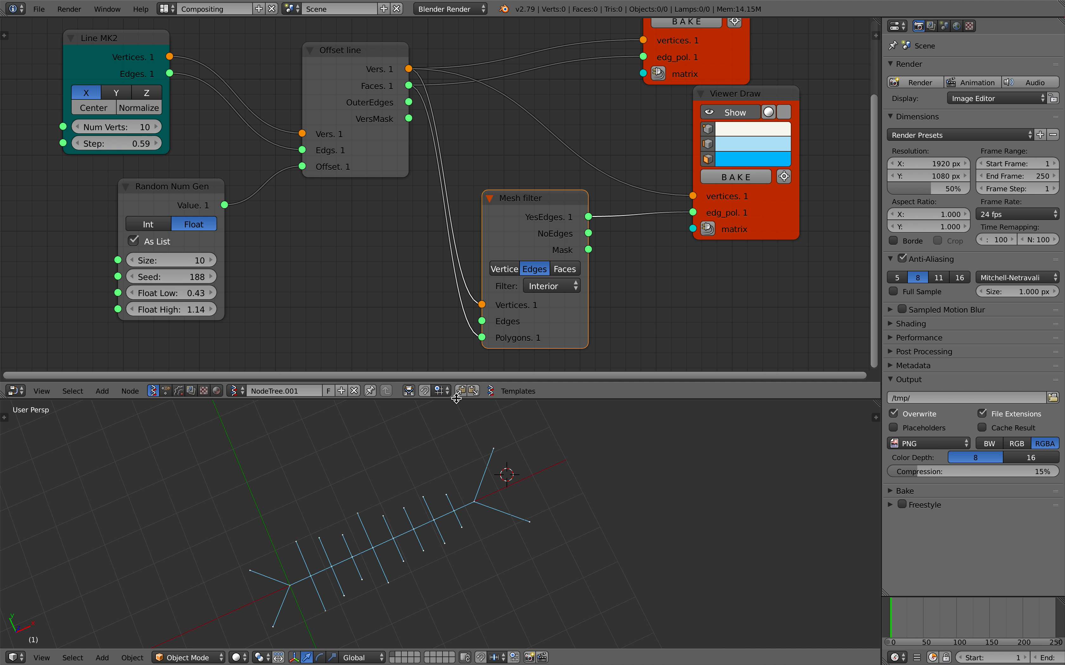
# - Enlarge the 3D viewport by shrinking the node editor and save over the existing file
pyautogui.moveTo(456, 399); pyautogui.dragTo(457, 306)
pyautogui.moveTo(435, 442); pyautogui.dragTo(402, 475, button='middle')
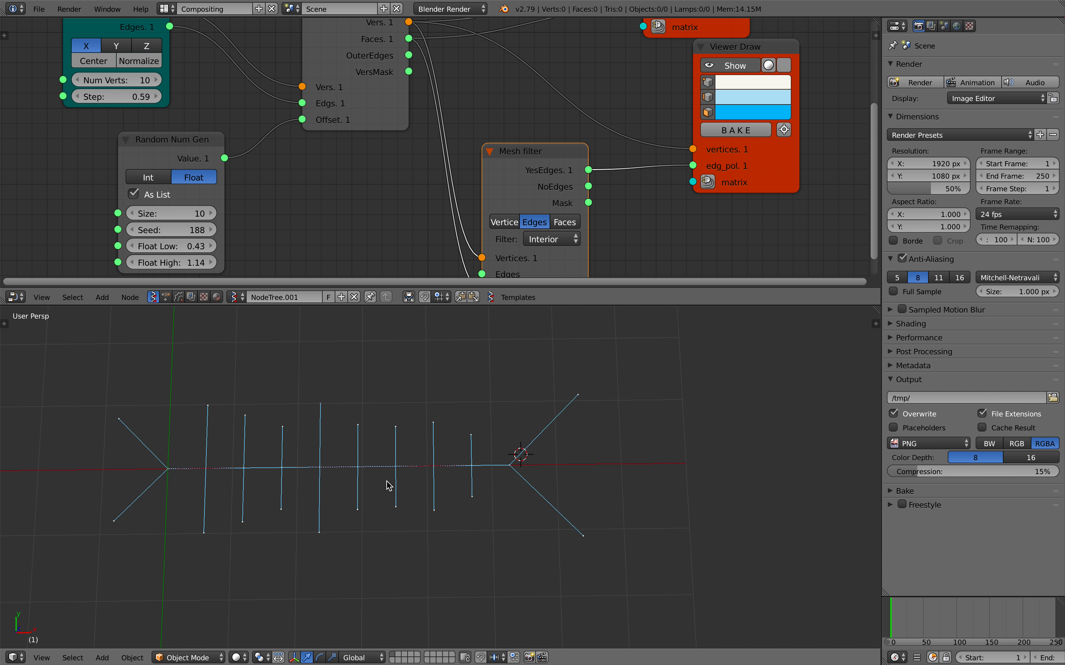
pyautogui.scroll(-1, 466, 462)
pyautogui.hotkey('ctrl', 's')
pyautogui.click(397, 459)
pyautogui.scroll(-1, 491, 189)
pyautogui.moveTo(491, 189); pyautogui.dragTo(429, 207, button='middle')
pyautogui.hotkey('ctrl', 's')
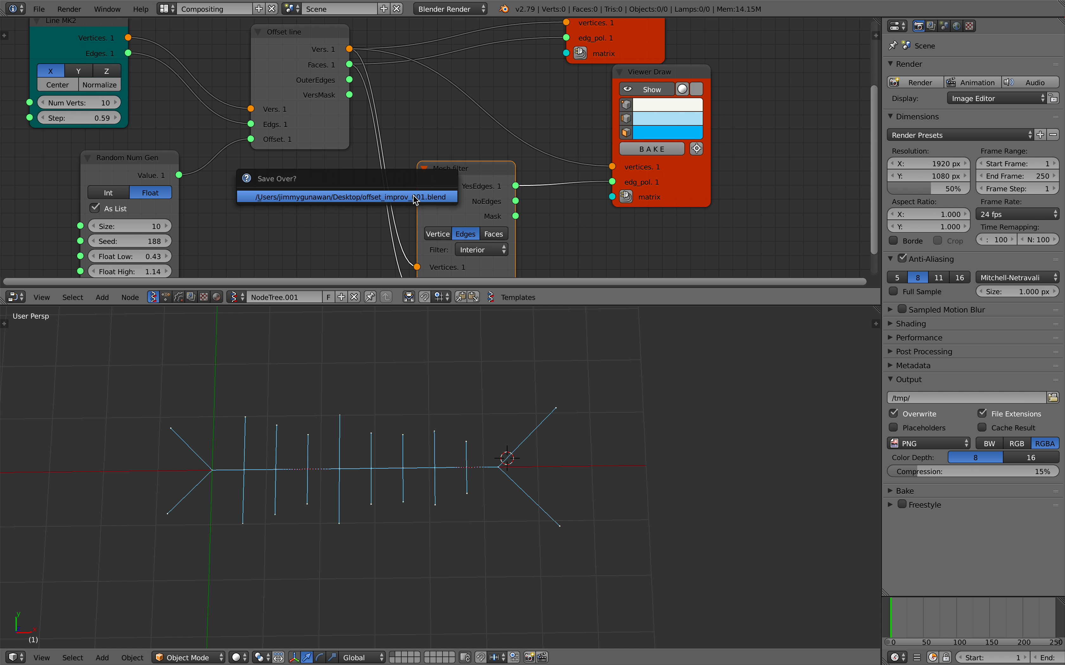
pyautogui.click(414, 197)
# - Make room in the node tree, place a duplicate of the Offset line node beyond the second Viewer Draw, and save the file
pyautogui.scroll(-2, 550, 193)
pyautogui.moveTo(551, 193); pyautogui.dragTo(469, 213, button='middle')
pyautogui.moveTo(579, 197); pyautogui.dragTo(602, 190)
pyautogui.scroll(-1, 477, 177)
pyautogui.moveTo(504, 80); pyautogui.dragTo(450, 80)
pyautogui.click(264, 83)
pyautogui.hotkey('shift', 'd')
pyautogui.click(693, 151)
pyautogui.moveTo(629, 127); pyautogui.dragTo(610, 101, button='middle')
pyautogui.moveTo(406, 170)
pyautogui.mouseDown()
pyautogui.moveTo(615, 177)
pyautogui.moveTo(495, 221)
pyautogui.mouseUp()
pyautogui.moveTo(545, 174); pyautogui.dragTo(561, 166)
pyautogui.hotkey('ctrl', 's')
pyautogui.click(561, 166)
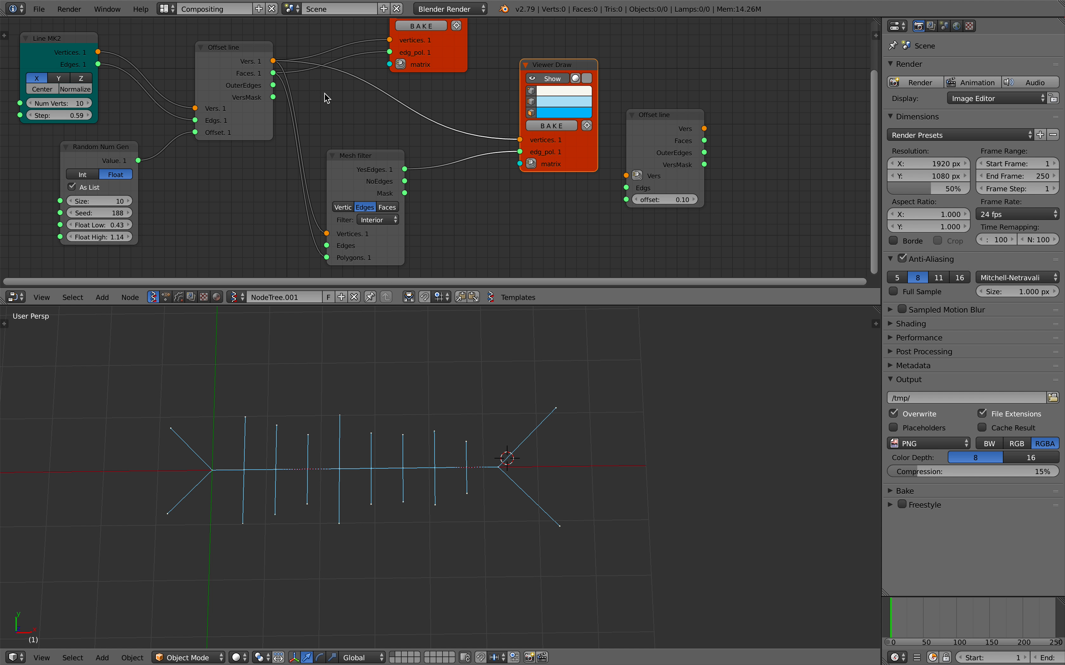
# - Connect the first Offset line's Vers and Mesh filter's YesEdges to the duplicate Offset line's Vers and Edgs, and move the second Viewer Draw up
pyautogui.moveTo(274, 61); pyautogui.dragTo(624, 179)
pyautogui.moveTo(405, 170); pyautogui.dragTo(626, 187)
pyautogui.moveTo(620, 180); pyautogui.dragTo(551, 225, button='middle')
pyautogui.moveTo(483, 110); pyautogui.dragTo(491, 85)
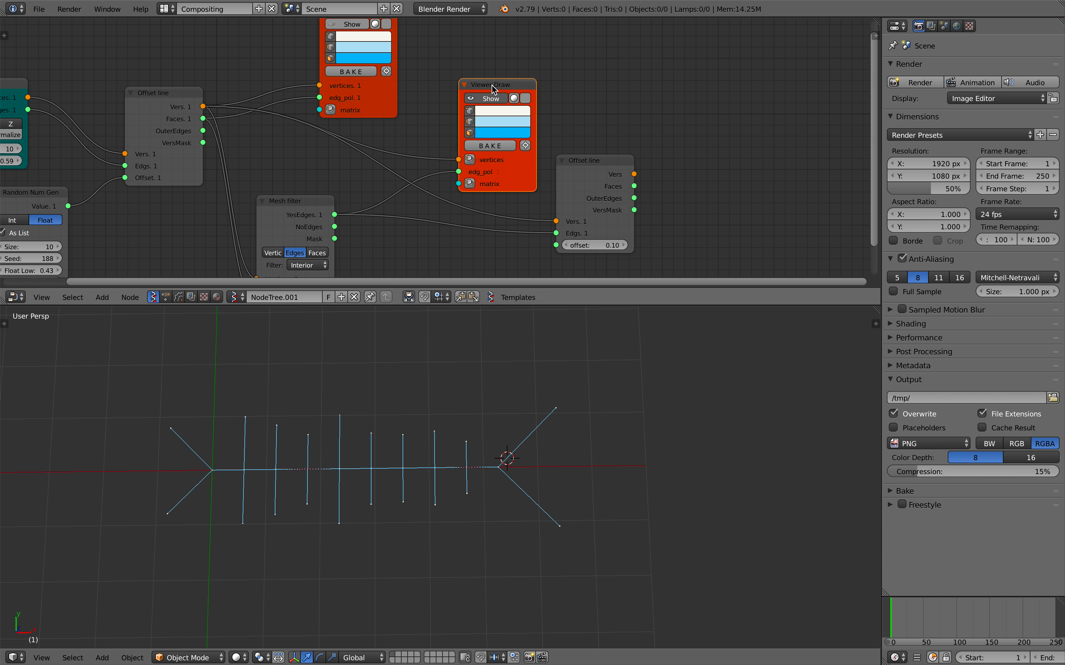
# - Add a third Viewer Draw node fed by the second Offset line's Vers and Faces, and save the file
pyautogui.click(757, 138)
pyautogui.moveTo(636, 175)
pyautogui.mouseDown()
pyautogui.moveTo(723, 214)
pyautogui.moveTo(641, 199)
pyautogui.moveTo(634, 186)
pyautogui.mouseUp()
pyautogui.moveTo(607, 460); pyautogui.dragTo(585, 539, button='middle')
pyautogui.hotkey('ctrl', 's')
pyautogui.click(585, 537)
pyautogui.moveTo(502, 460); pyautogui.dragTo(495, 497, button='middle')
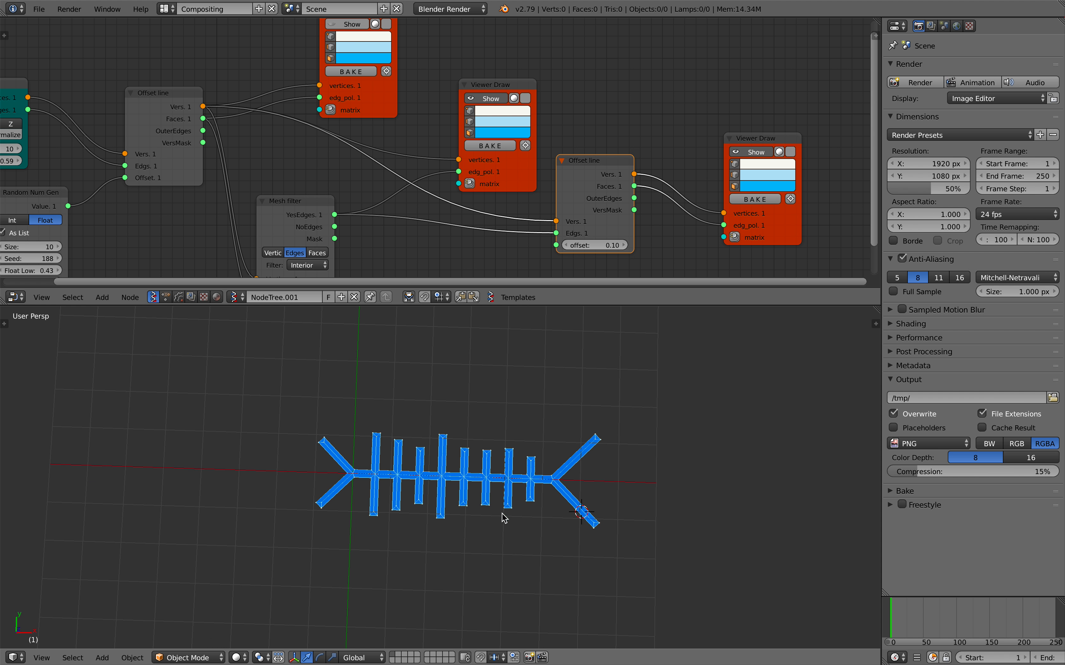
pyautogui.moveTo(319, 121); pyautogui.dragTo(468, 105, button='middle')
pyautogui.scroll(-2, 468, 105)
pyautogui.hotkey('ctrl', 's')
pyautogui.click(409, 121)
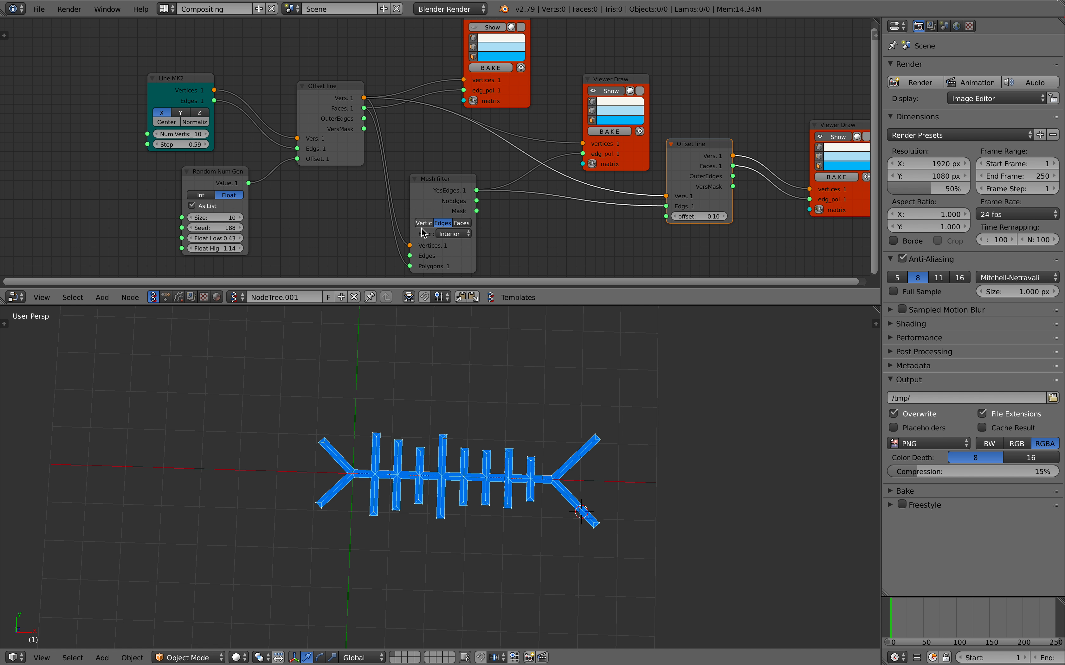
# - Set the Line MK2 node's direction to Y
pyautogui.click(179, 113)
pyautogui.click(163, 114)
pyautogui.scroll(-2, 281, 361)
pyautogui.keyDown('shift'); pyautogui.moveTo(282, 361); pyautogui.dragTo(279, 397, button='middle'); pyautogui.keyUp('shift')
pyautogui.click(187, 112)
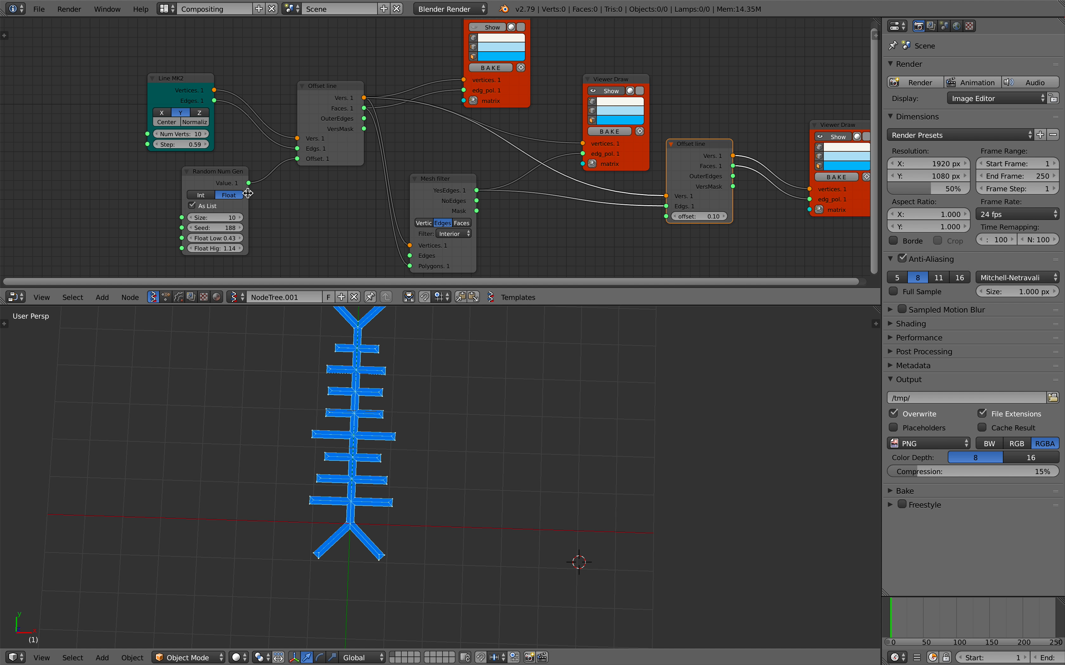
# - Add an Integer node and connect it to Line MK2's Num Verts and Random Num Gen's Size inputs
pyautogui.moveTo(86, 192); pyautogui.dragTo(145, 178, button='middle')
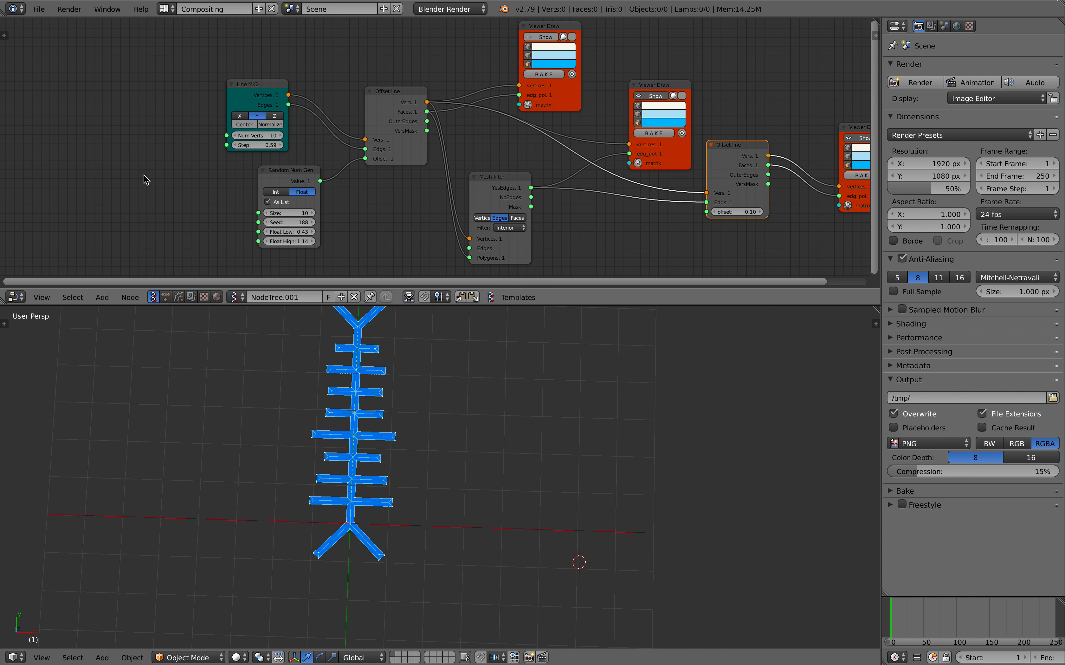
pyautogui.hotkey('alt', 'space')
pyautogui.write('int')
pyautogui.click(154, 250)
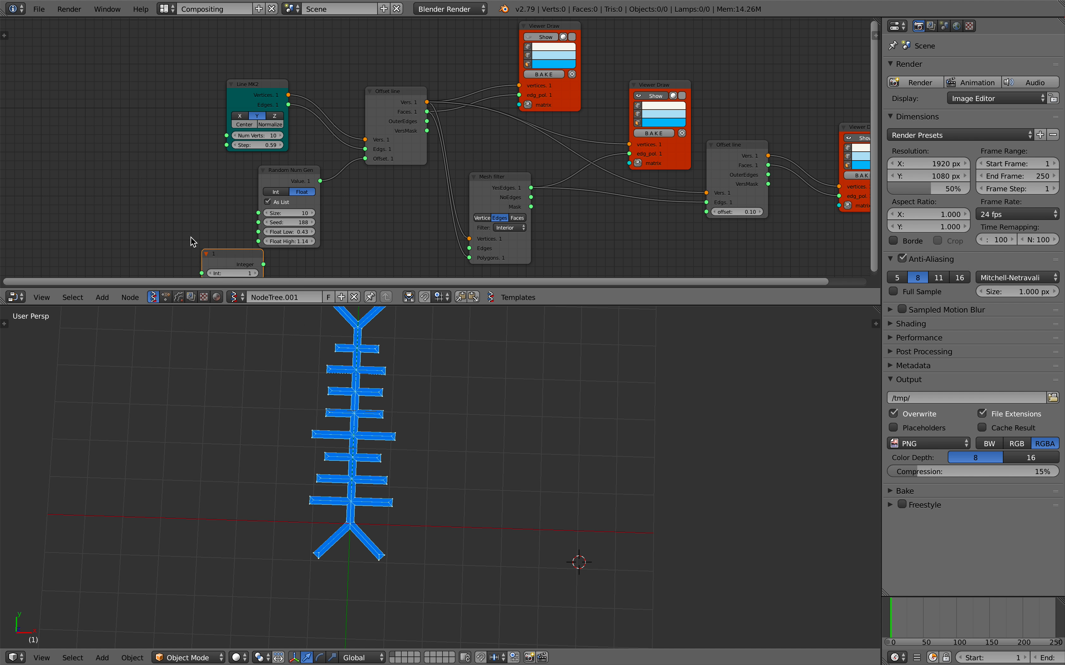
pyautogui.click(149, 187)
pyautogui.moveTo(180, 190); pyautogui.dragTo(258, 213)
# - Set the Integer node's value to 10 and switch the 3D viewport to top view
pyautogui.moveTo(171, 205)
pyautogui.mouseDown()
pyautogui.moveTo(192, 205)
pyautogui.moveTo(170, 206)
pyautogui.mouseUp()
pyautogui.click(192, 206)
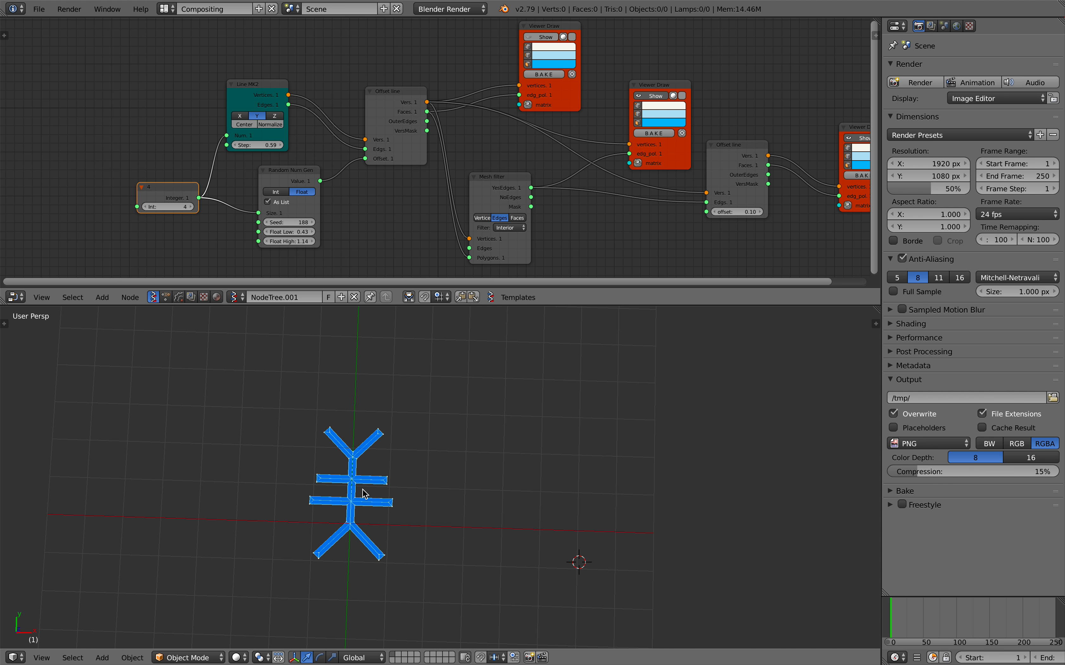
pyautogui.moveTo(171, 206); pyautogui.dragTo(194, 206)
pyautogui.keyDown('shift'); pyautogui.moveTo(399, 460); pyautogui.dragTo(398, 523, button='middle'); pyautogui.keyUp('shift')
pyautogui.scroll(-2, 398, 523)
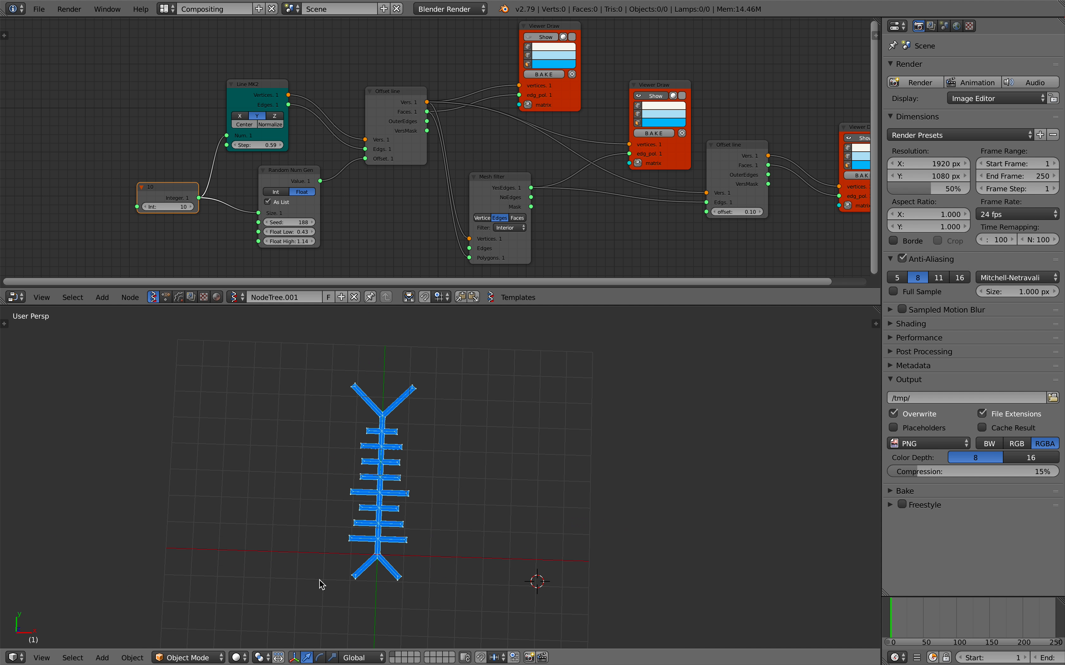
pyautogui.click(42, 658)
pyautogui.click(66, 596)
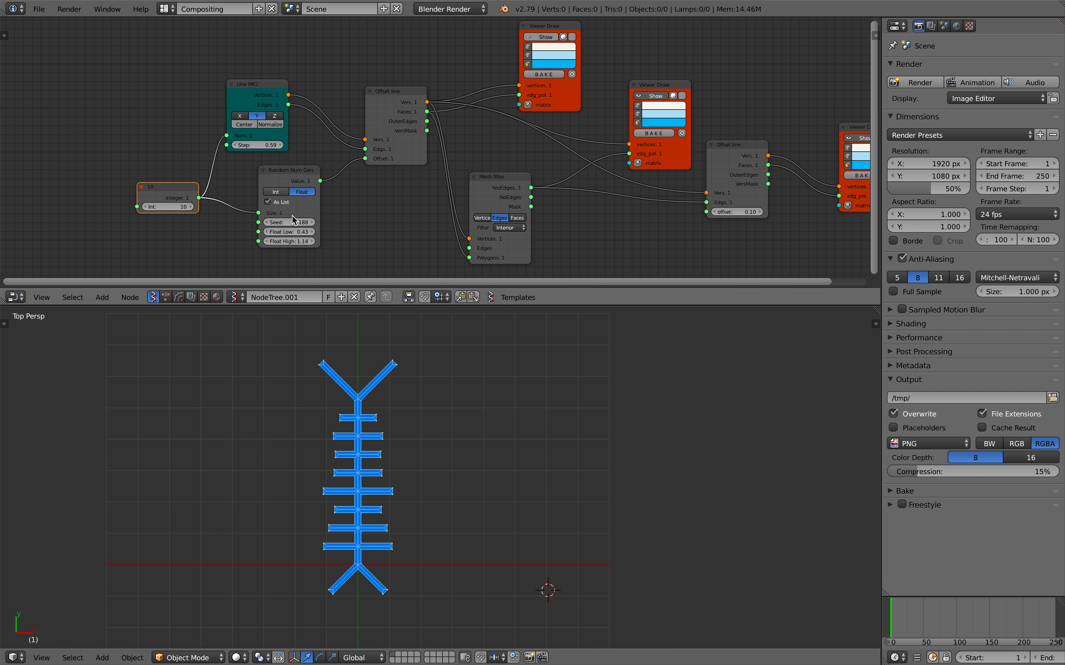
# - Try the X and Z directions on the Line MK2 node, and return to Y in top view
pyautogui.click(240, 115)
pyautogui.click(257, 116)
pyautogui.click(276, 117)
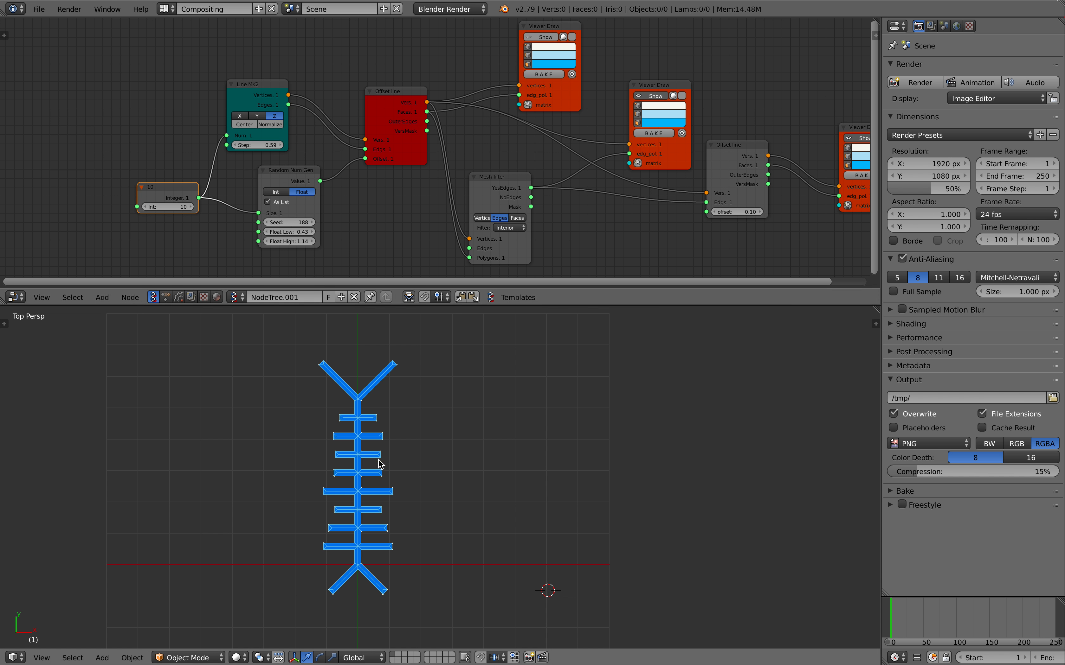
pyautogui.moveTo(381, 465); pyautogui.dragTo(383, 407, button='middle')
pyautogui.click(258, 116)
pyautogui.click(240, 115)
pyautogui.click(256, 115)
pyautogui.click(241, 115)
pyautogui.moveTo(400, 413); pyautogui.dragTo(426, 468, button='middle')
pyautogui.click(257, 117)
pyautogui.click(47, 657)
pyautogui.click(53, 587)
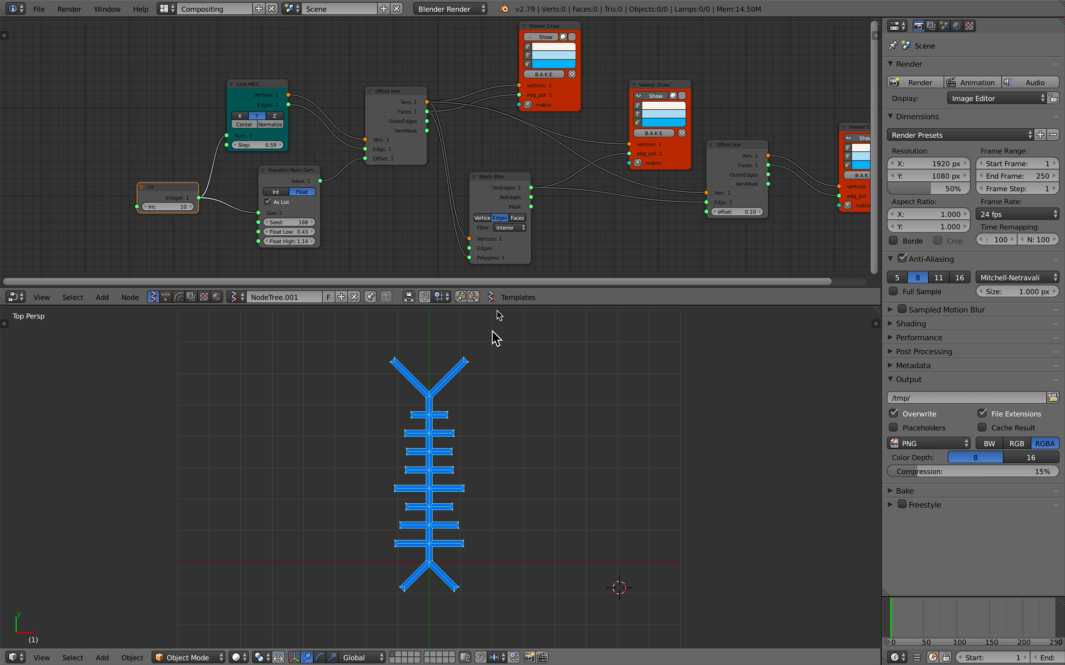
# - Frame the whole node tree and save it as a Sverchok preset named centipede
pyautogui.press('Home')
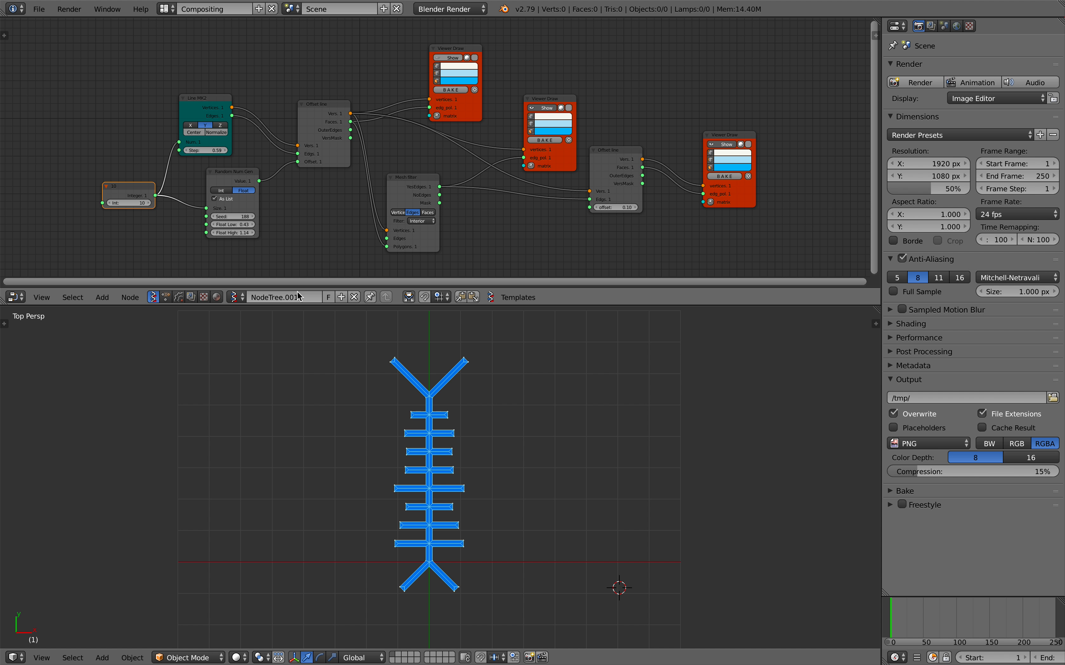
pyautogui.click(5, 35)
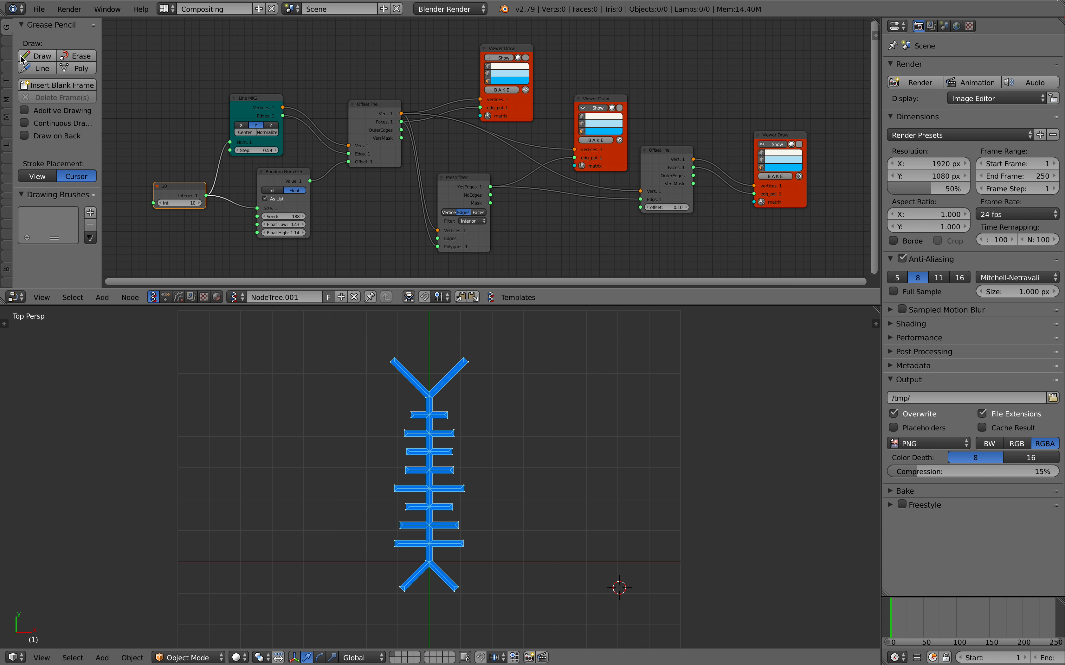
pyautogui.click(6, 44)
pyautogui.click(56, 44)
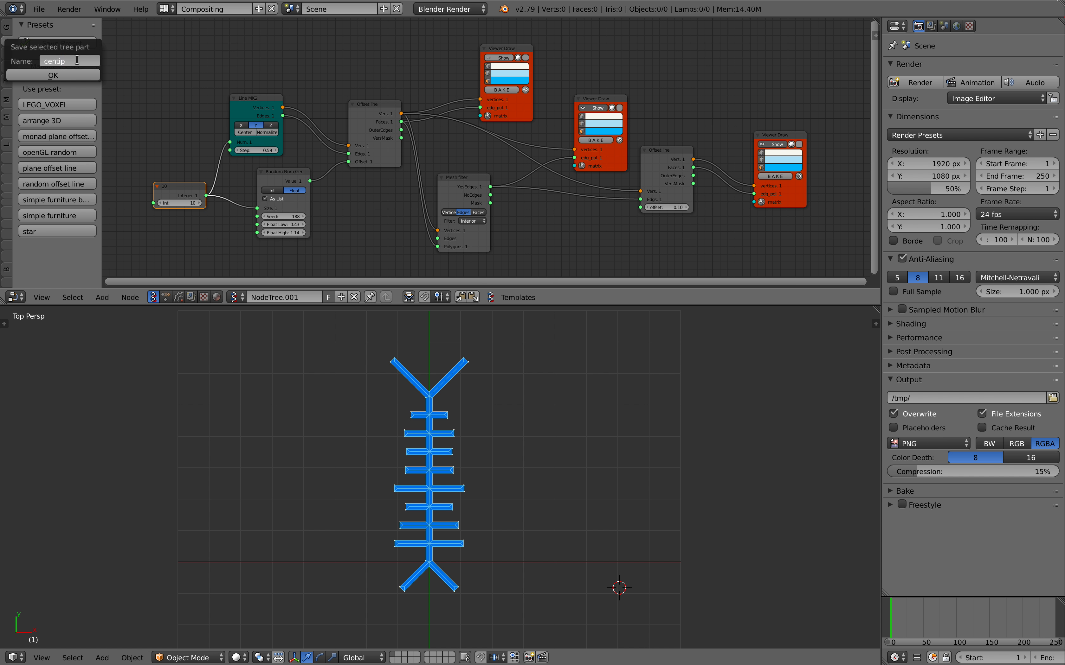
pyautogui.click(81, 75)
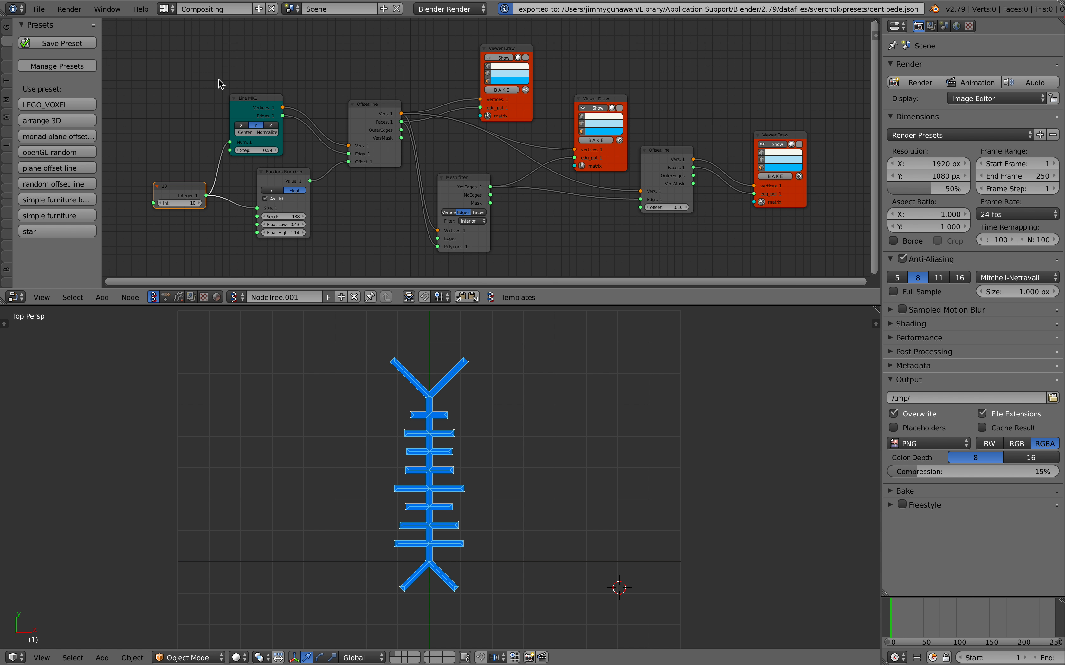
# - Start a new file from the startup scene and switch to the Compositing screen layout
pyautogui.click(38, 9)
pyautogui.click(55, 21)
pyautogui.click(56, 34)
pyautogui.moveTo(526, 493); pyautogui.dragTo(537, 239, button='middle')
pyautogui.click(166, 9)
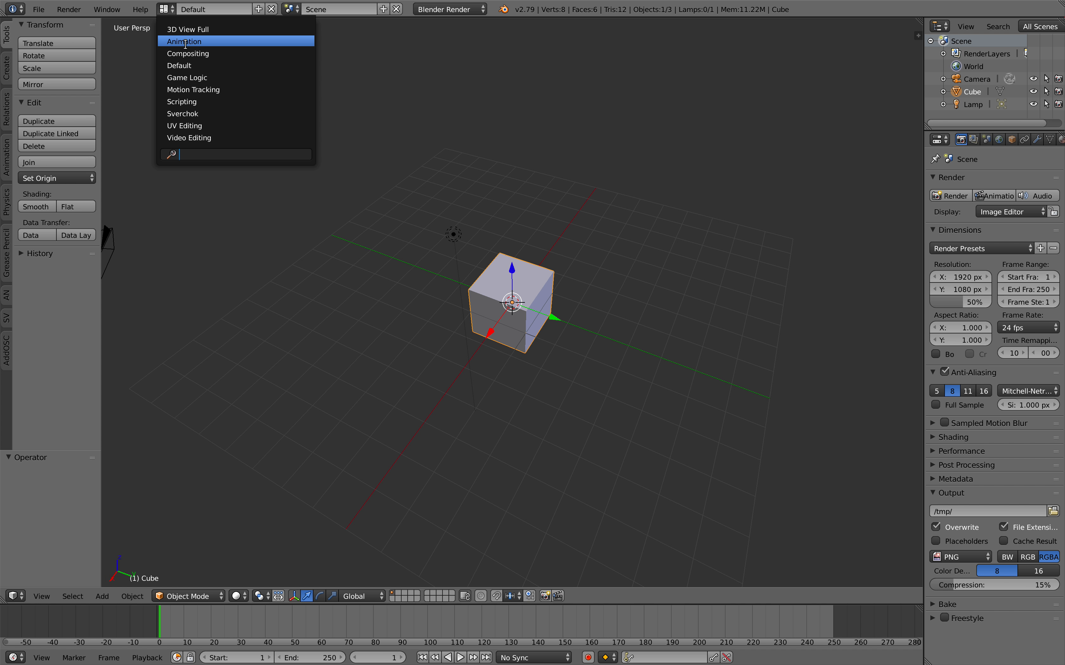
pyautogui.click(189, 54)
# - Switch the node editor to Sverchok nodes and create a new node tree
pyautogui.click(3, 38)
pyautogui.click(10, 88)
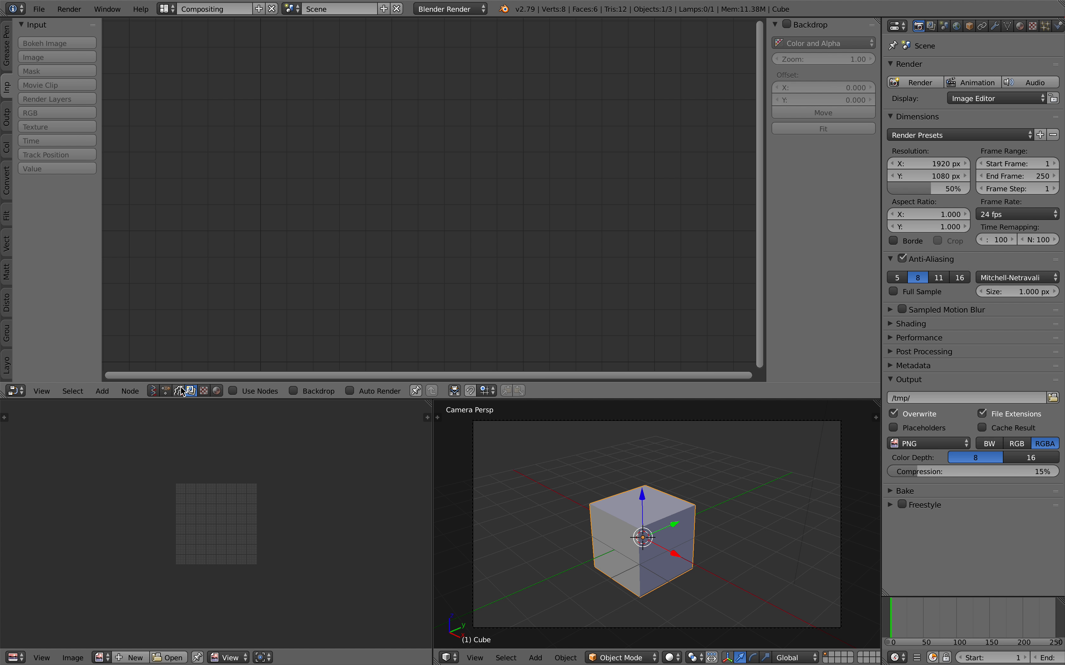
pyautogui.click(154, 390)
pyautogui.click(6, 53)
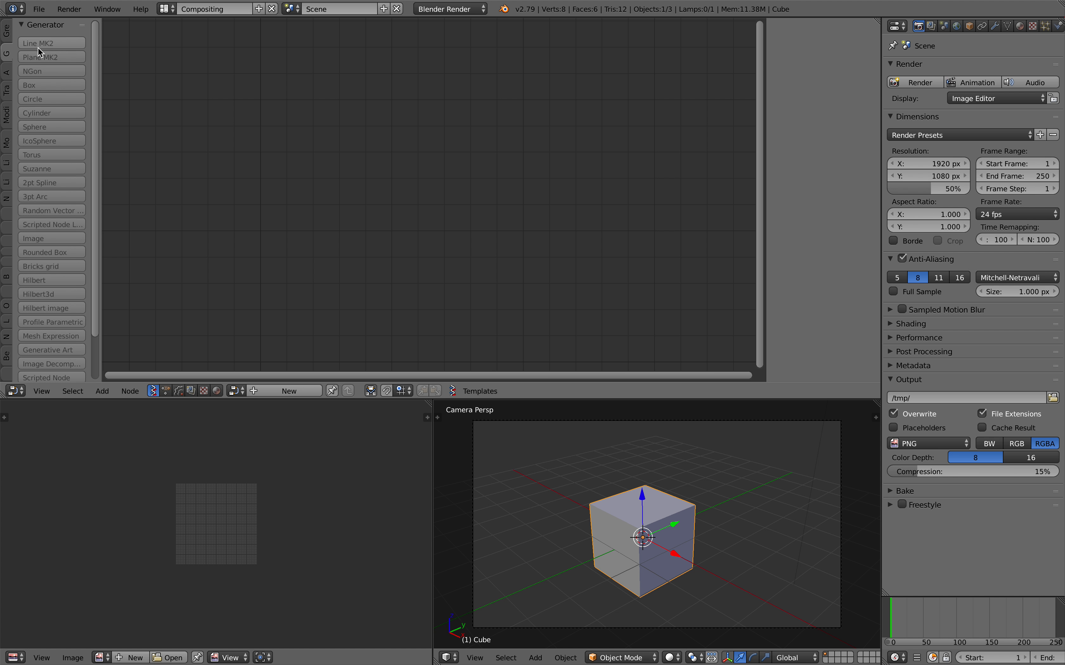
pyautogui.click(274, 391)
# - Widen the node editor's tool shelf and show the list of saved Sverchok presets
pyautogui.scroll(-3, 91, 169)
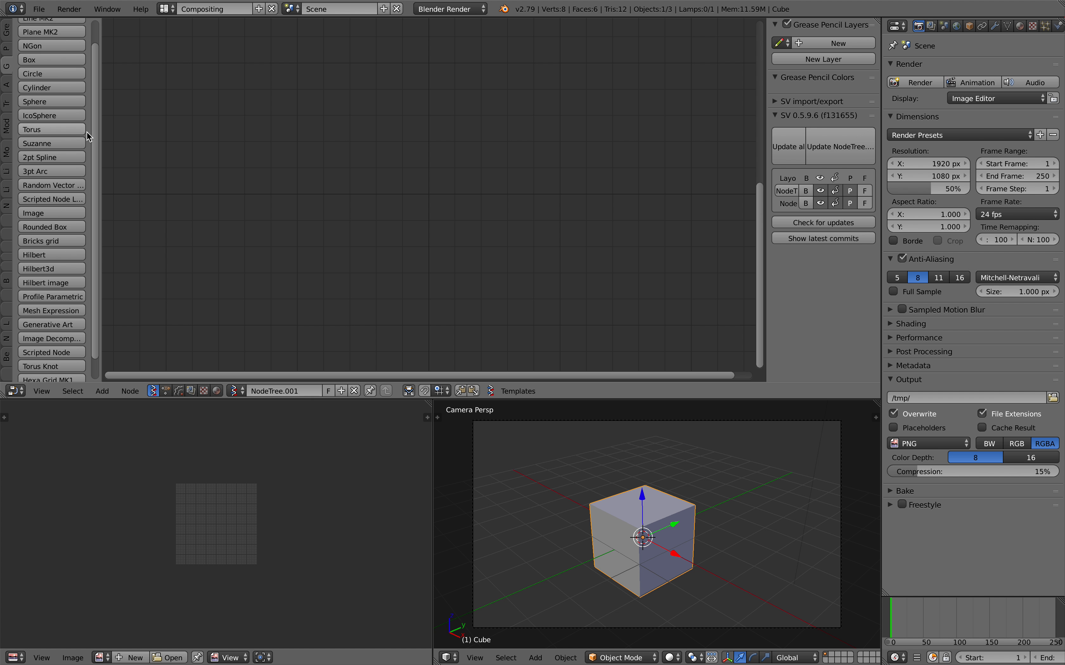
pyautogui.moveTo(101, 178); pyautogui.dragTo(162, 176)
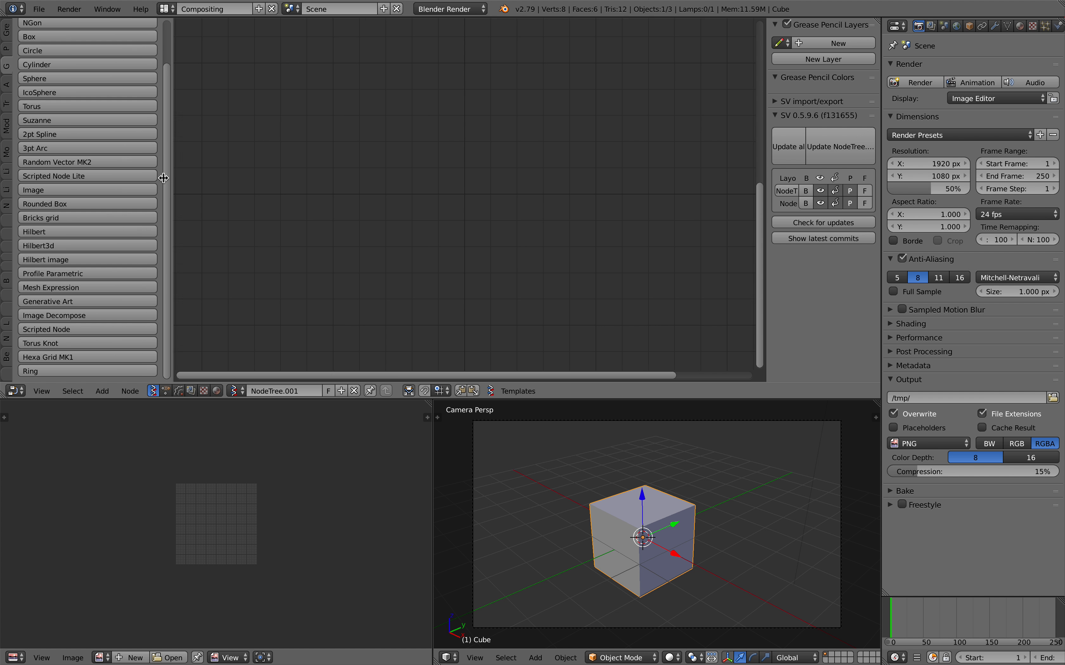
pyautogui.scroll(3, 124, 161)
pyautogui.click(7, 47)
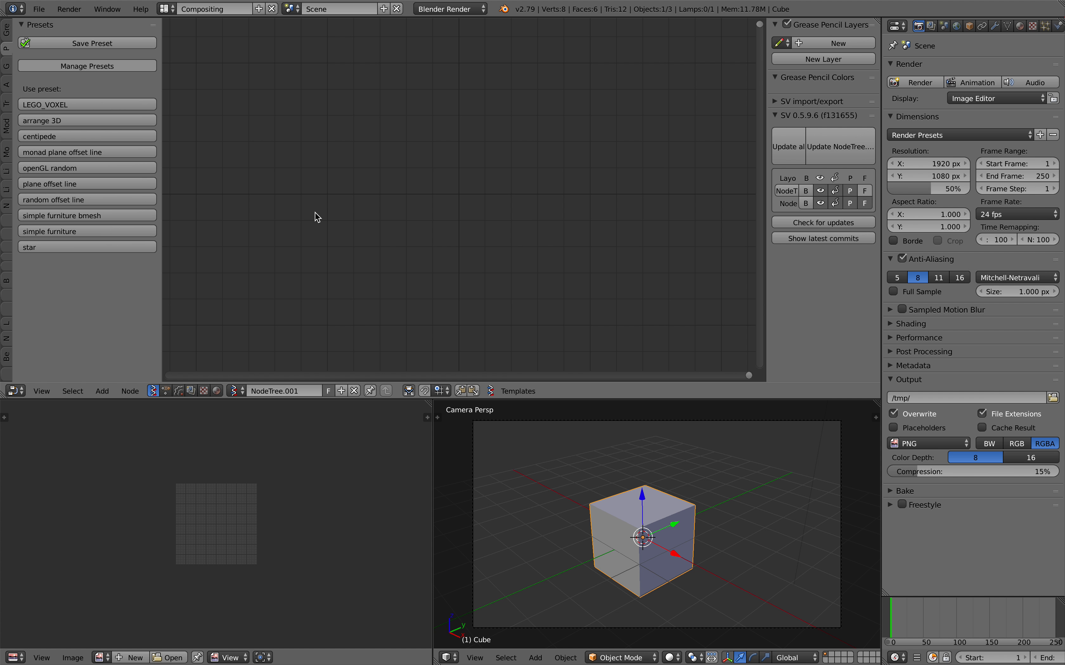
# - Delete all the default objects from the 3D scene
pyautogui.scroll(-8, 600, 488)
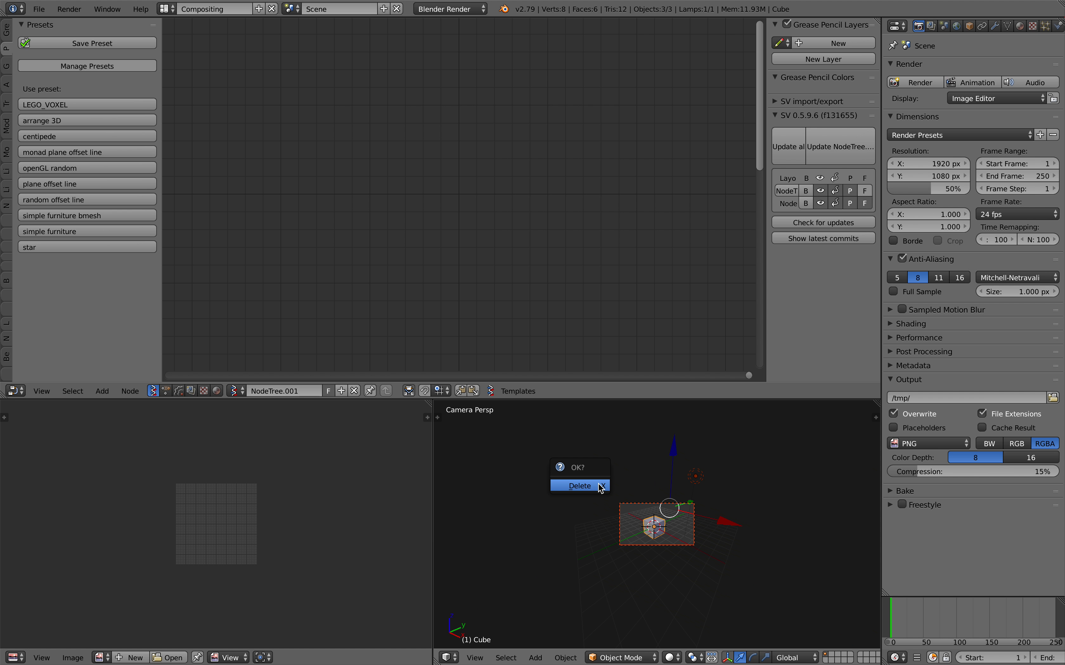
pyautogui.click(580, 486)
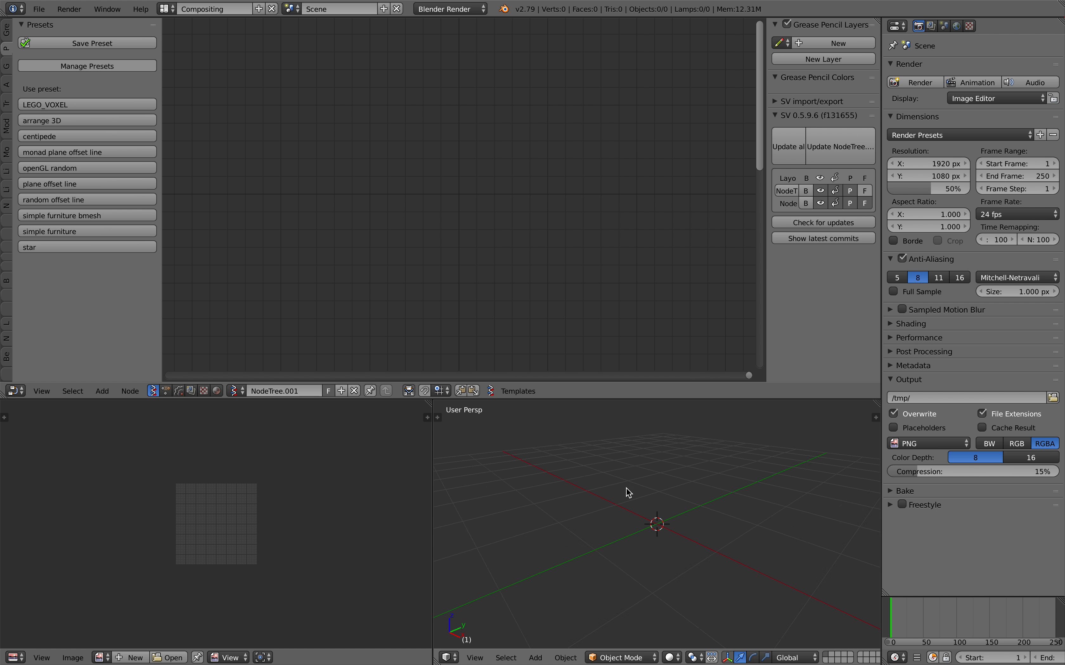
# - Reopen the recent file offset_improv_001.blend and select all the nodes in its node tree
pyautogui.scroll(-9, 308, 253)
pyautogui.moveTo(305, 252); pyautogui.dragTo(404, 213, button='middle')
pyautogui.scroll(4, 403, 212)
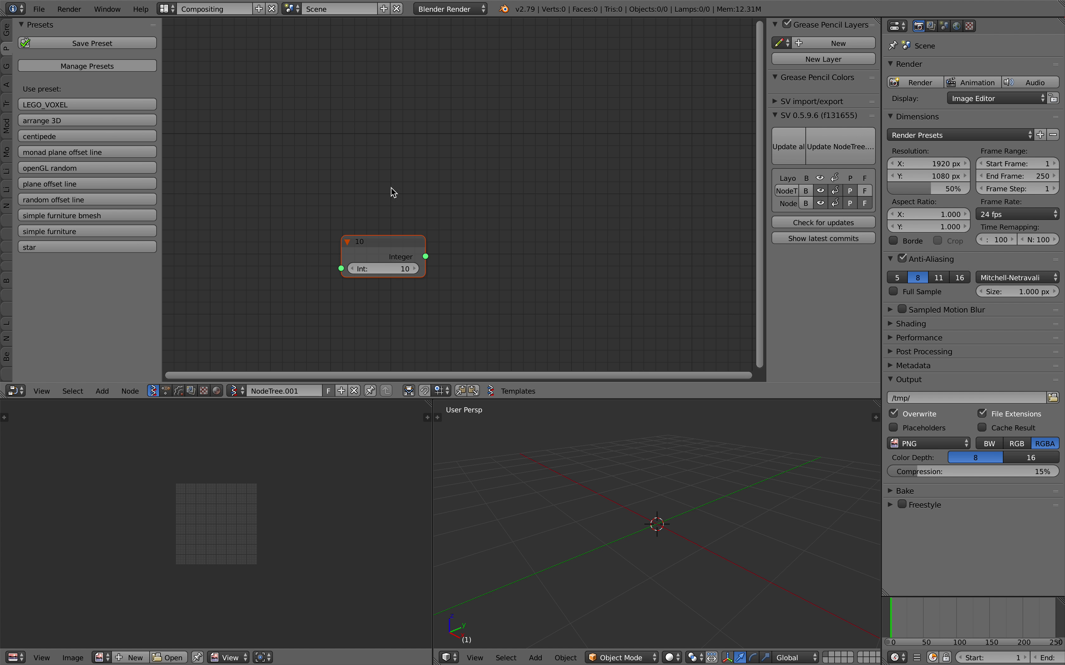
pyautogui.click(38, 9)
pyautogui.moveTo(92, 49)
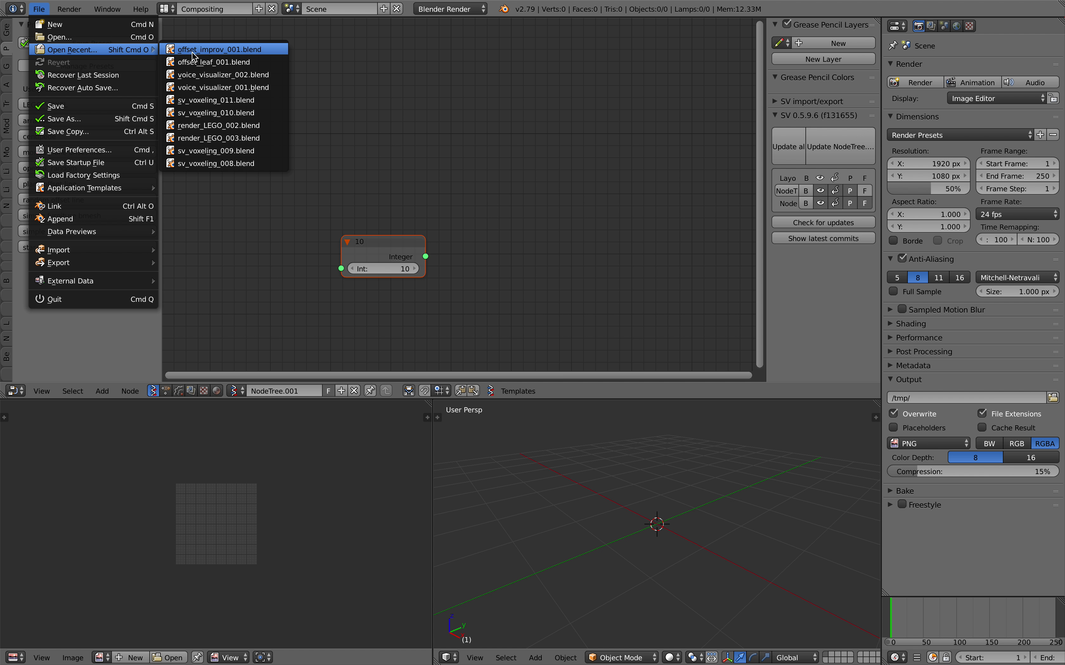
pyautogui.click(243, 52)
pyautogui.press('a')
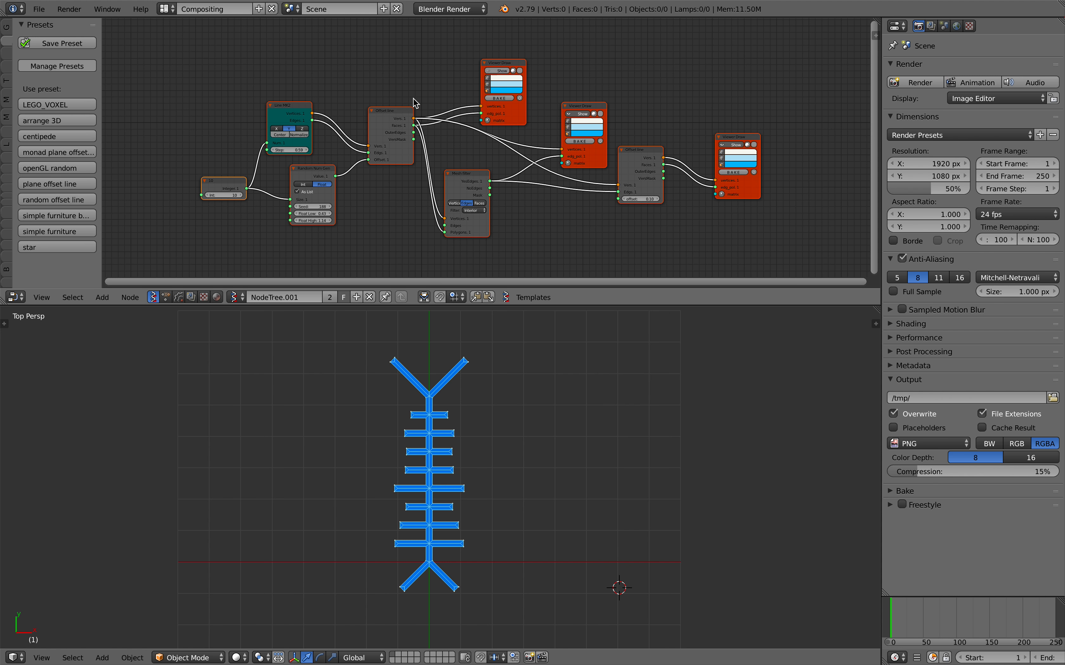
# - Delete the existing centipede preset and save the selected nodes as a new preset named centipede
pyautogui.click(84, 65)
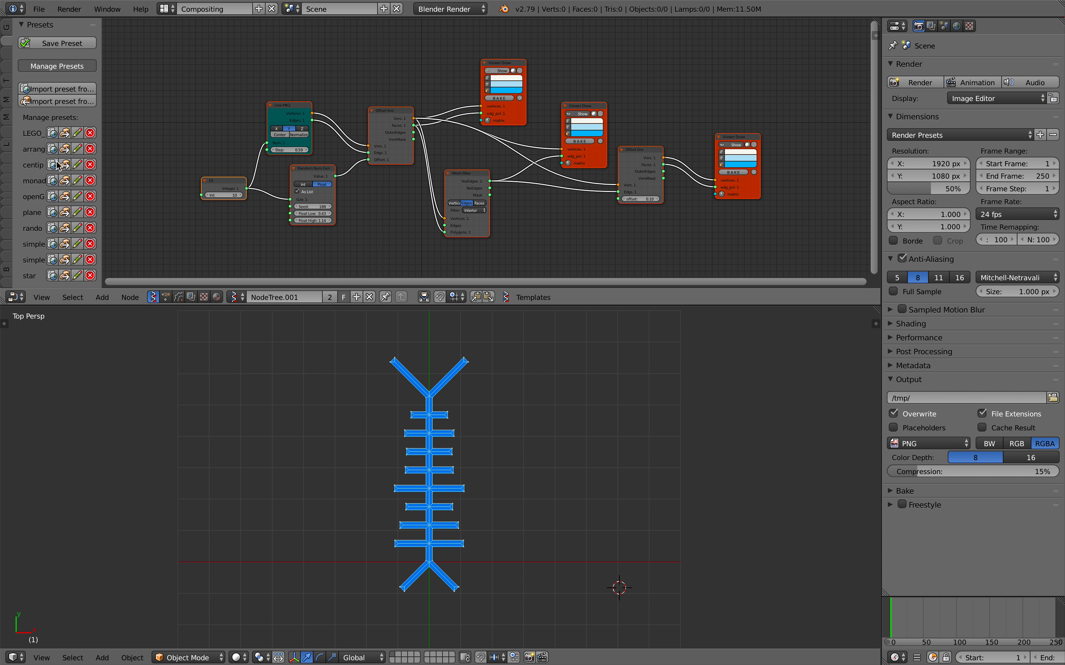
pyautogui.click(91, 167)
pyautogui.click(87, 166)
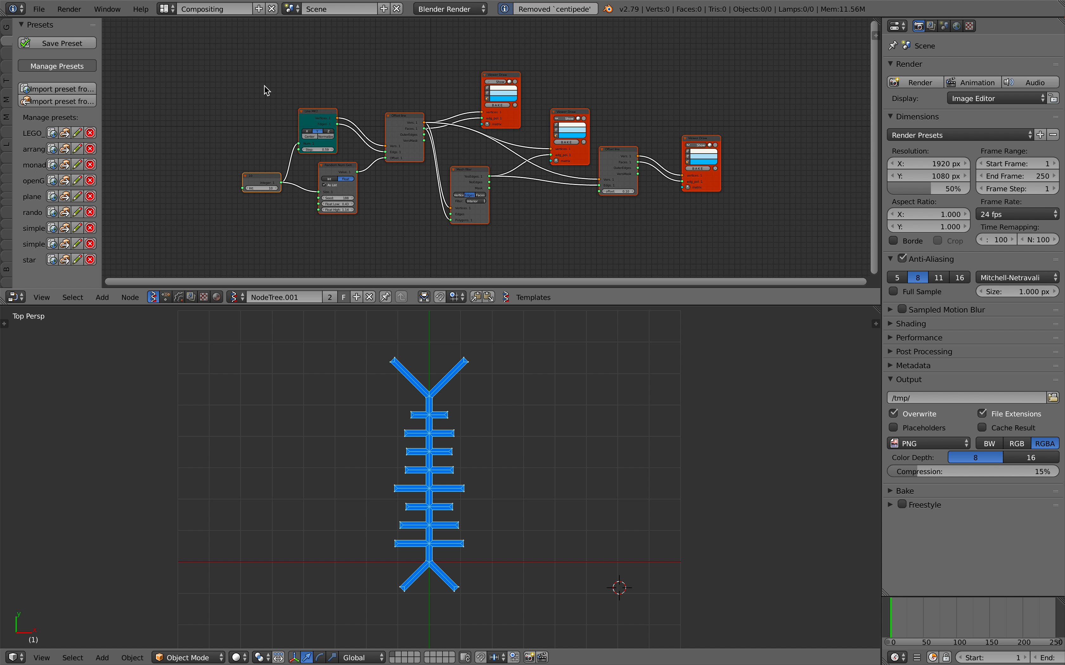
pyautogui.click(52, 46)
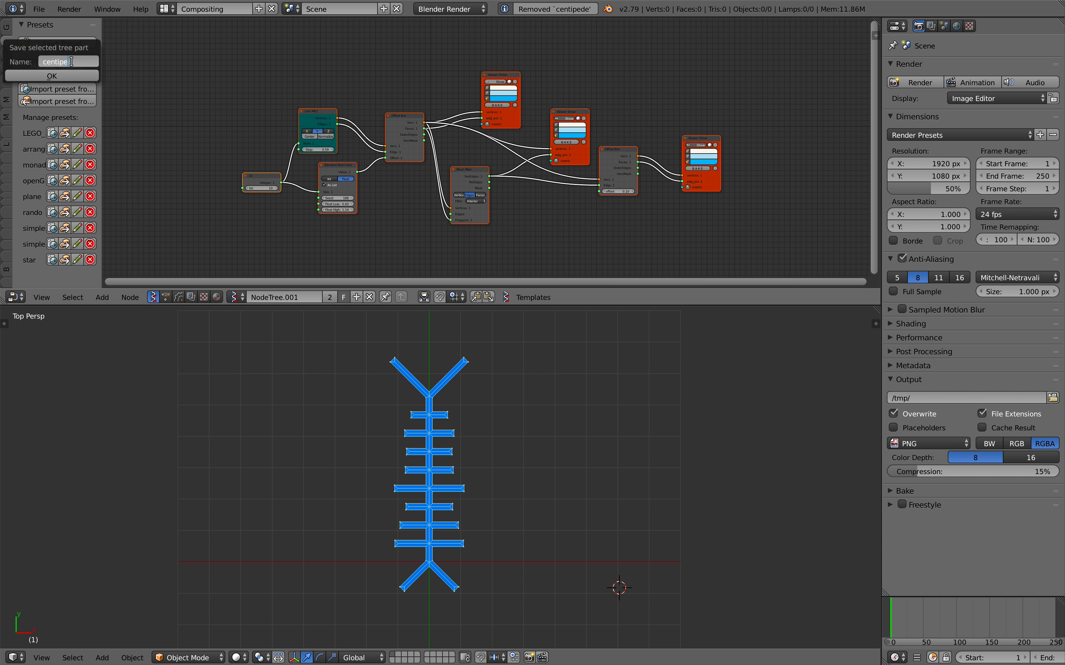
pyautogui.write('centipede')
pyautogui.click(70, 75)
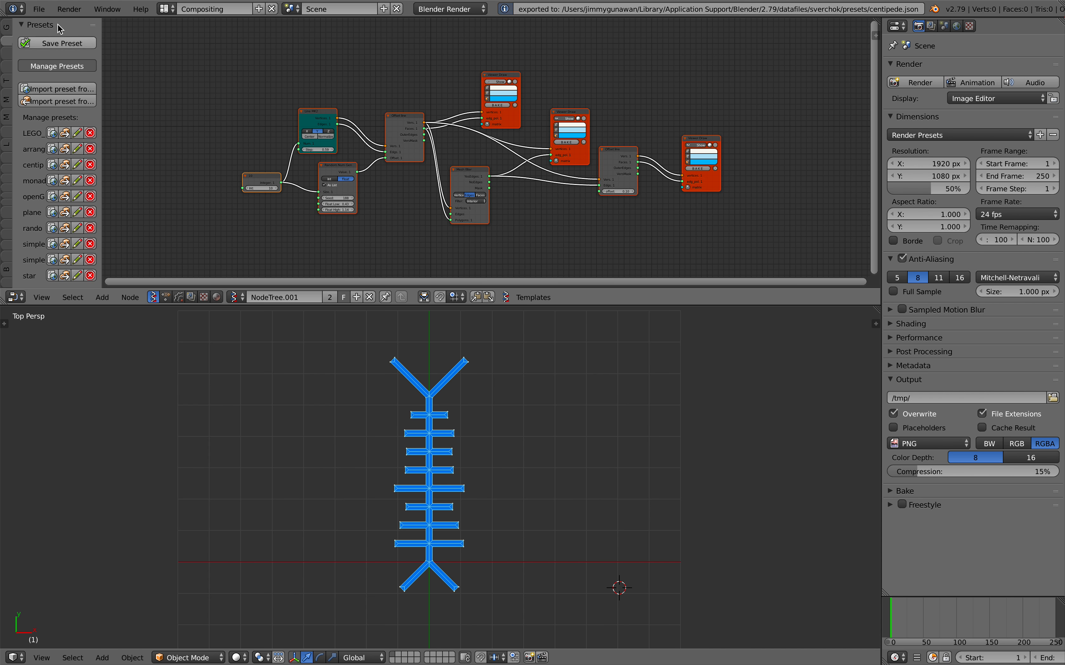
# - Start a new file from the startup scene and delete all its default objects
pyautogui.click(39, 9)
pyautogui.click(46, 23)
pyautogui.click(58, 33)
pyautogui.press('a')
pyautogui.press('a')
pyautogui.press('x')
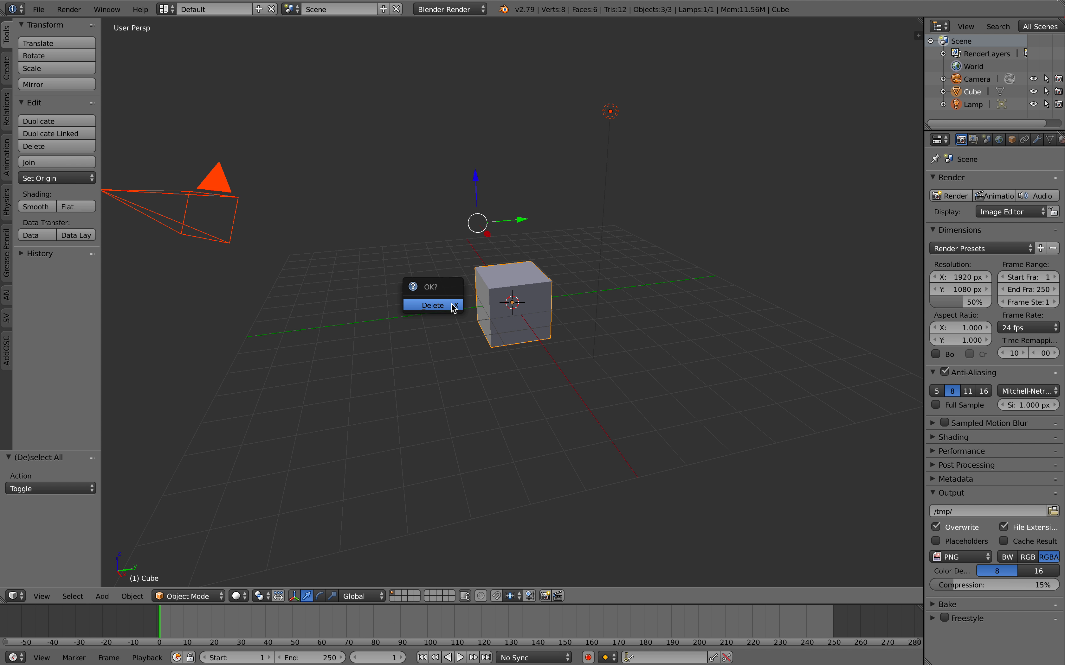
pyautogui.click(428, 302)
# - Create a new Sverchok node tree in the Compositing layout and try to load the centipede preset into it
pyautogui.click(166, 9)
pyautogui.click(186, 54)
pyautogui.click(152, 391)
pyautogui.click(273, 391)
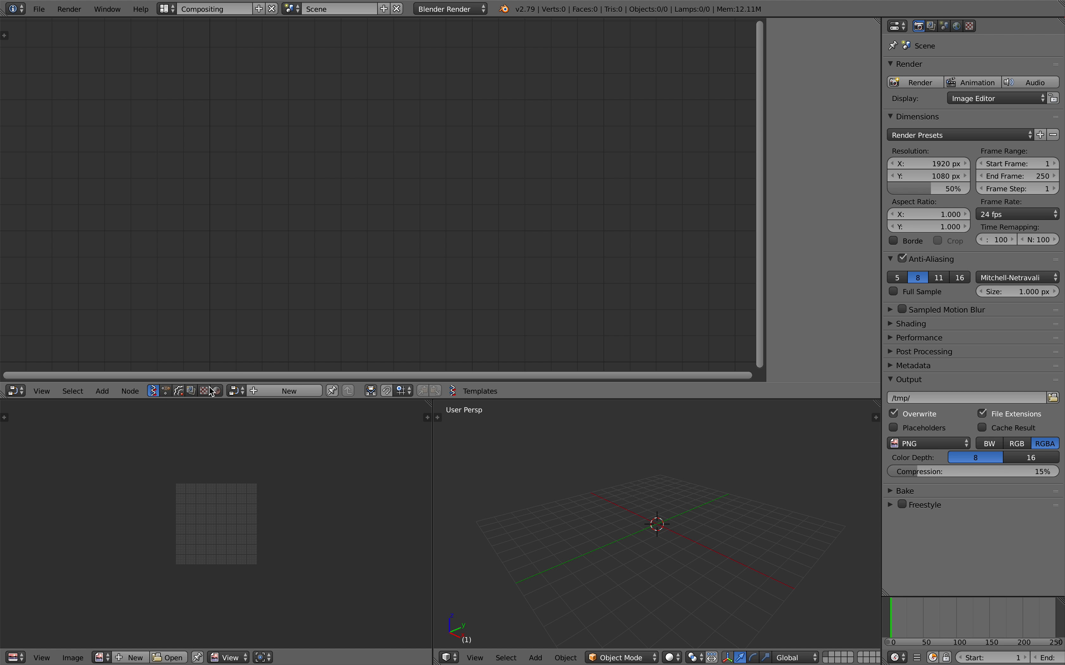
pyautogui.click(8, 37)
pyautogui.click(6, 46)
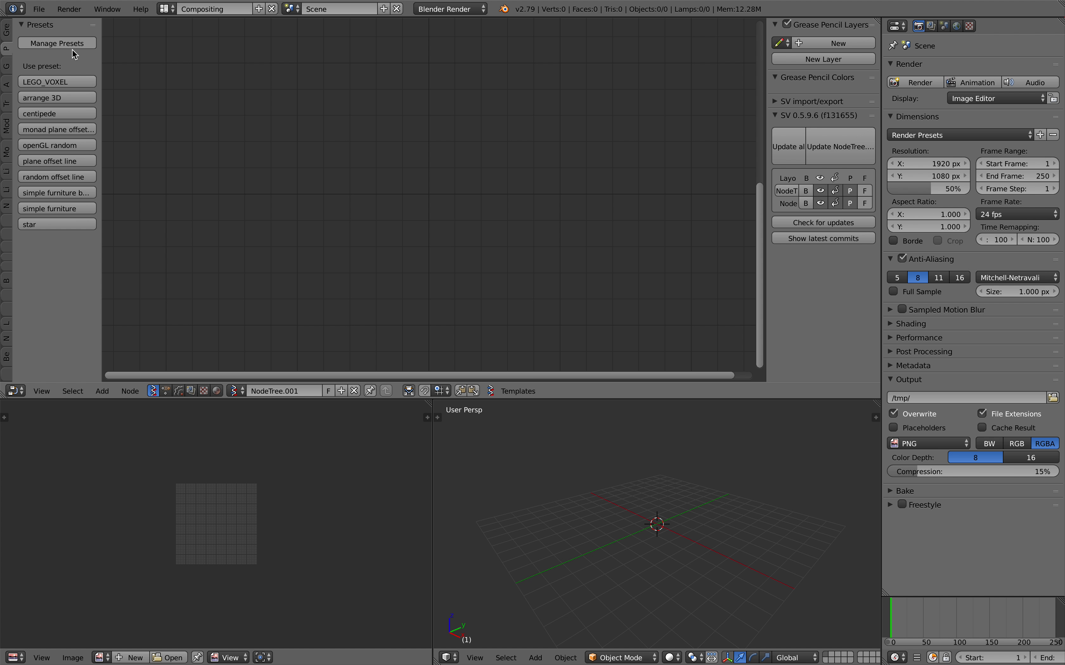
pyautogui.click(50, 115)
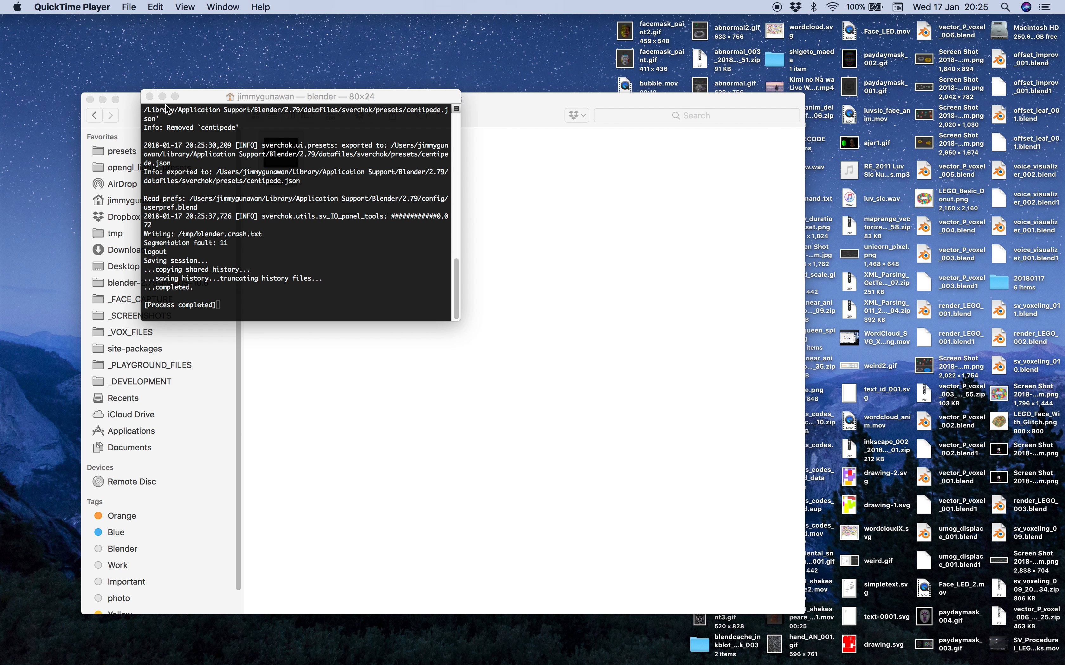
# - Close the terminal window, then relaunch Blender and ignore the crash report
pyautogui.click(150, 96)
pyautogui.doubleClick(280, 154)
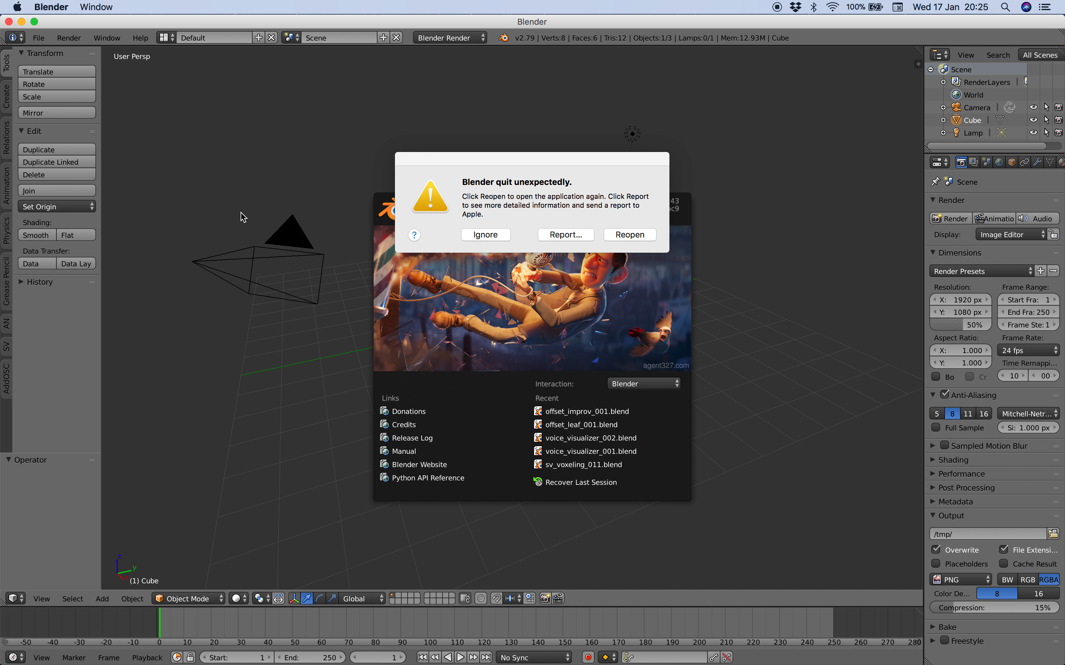
pyautogui.click(486, 234)
pyautogui.click(200, 136)
# - Open the recent file offset_improv_001.blend and save it as offset_improv_002.blend
pyautogui.click(38, 37)
pyautogui.moveTo(79, 78)
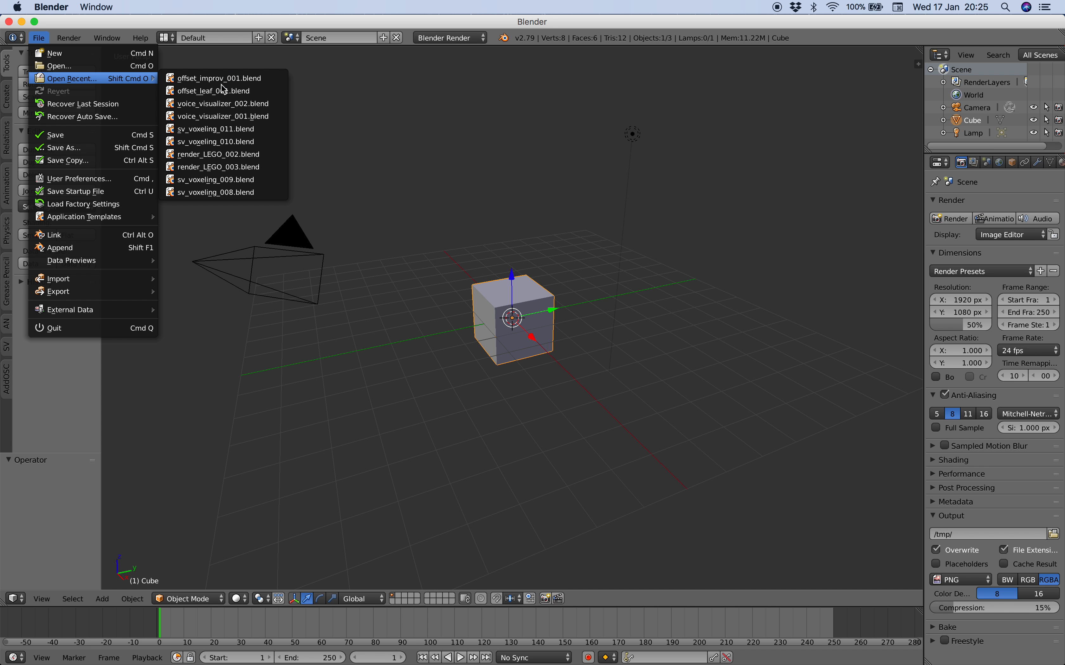
pyautogui.click(234, 78)
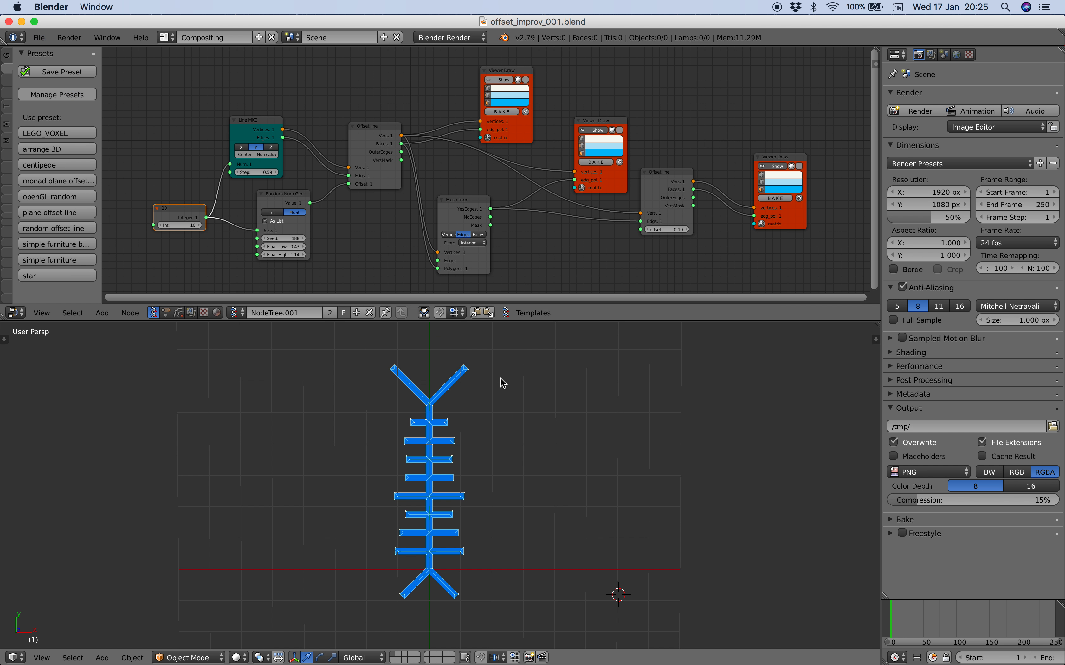
pyautogui.click(39, 37)
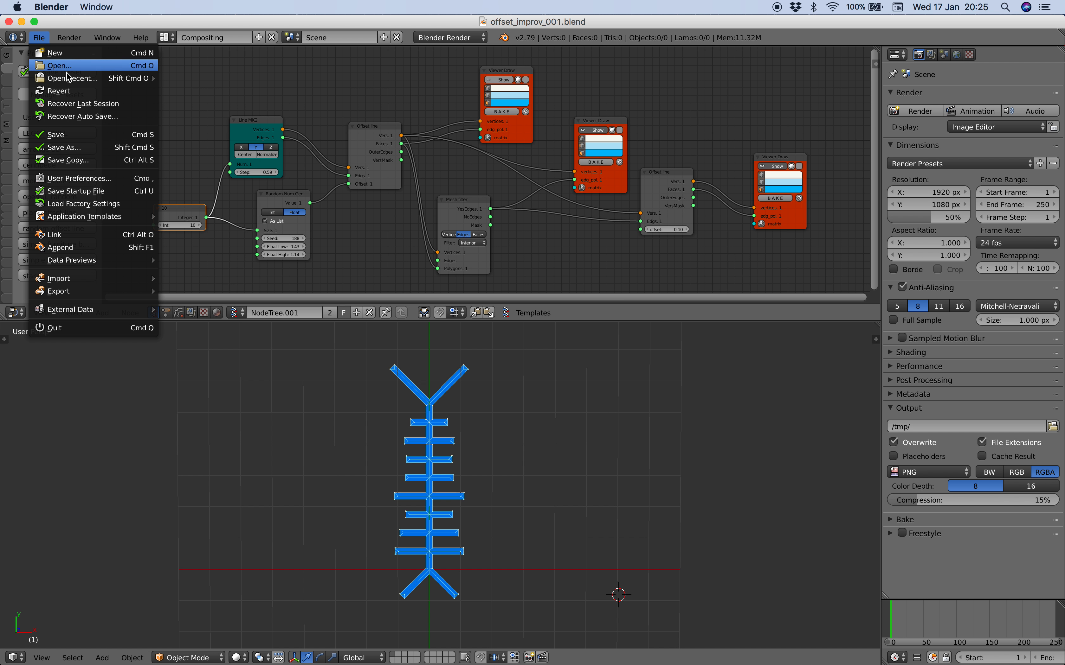
pyautogui.click(79, 148)
pyautogui.click(978, 86)
pyautogui.click(1012, 73)
pyautogui.hotkey('ctrl', 's')
pyautogui.click(613, 421)
# - Bake the mesh of the final Viewer Draw node and move the baked object along X beside the node preview
pyautogui.scroll(-1, 614, 418)
pyautogui.moveTo(652, 233); pyautogui.dragTo(559, 217, button='middle')
pyautogui.scroll(1, 558, 217)
pyautogui.click(698, 183)
pyautogui.press('g')
pyautogui.click(584, 452)
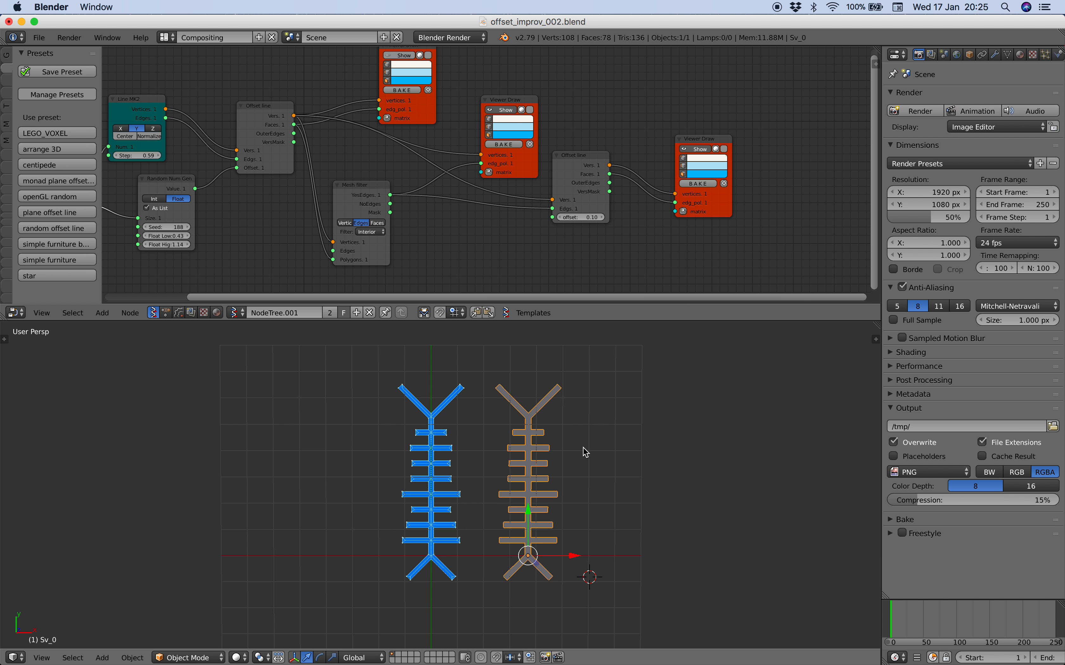
# - Apply level 2 subdivision to the baked centipede mesh, deselect it and save the file
pyautogui.hotkey('ctrl', '2')
pyautogui.scroll(3, 598, 449)
pyautogui.moveTo(599, 451)
pyautogui.keyDown('shift'); pyautogui.mouseDown(button='middle')
pyautogui.moveTo(537, 446)
pyautogui.moveTo(505, 463)
pyautogui.moveTo(506, 416)
pyautogui.moveTo(524, 462)
pyautogui.moveTo(582, 462)
pyautogui.moveTo(539, 459)
pyautogui.mouseUp(button='middle'); pyautogui.keyUp('shift')
pyautogui.scroll(-3, 572, 453)
pyautogui.press('a')
pyautogui.hotkey('ctrl', 's')
pyautogui.click(575, 466)
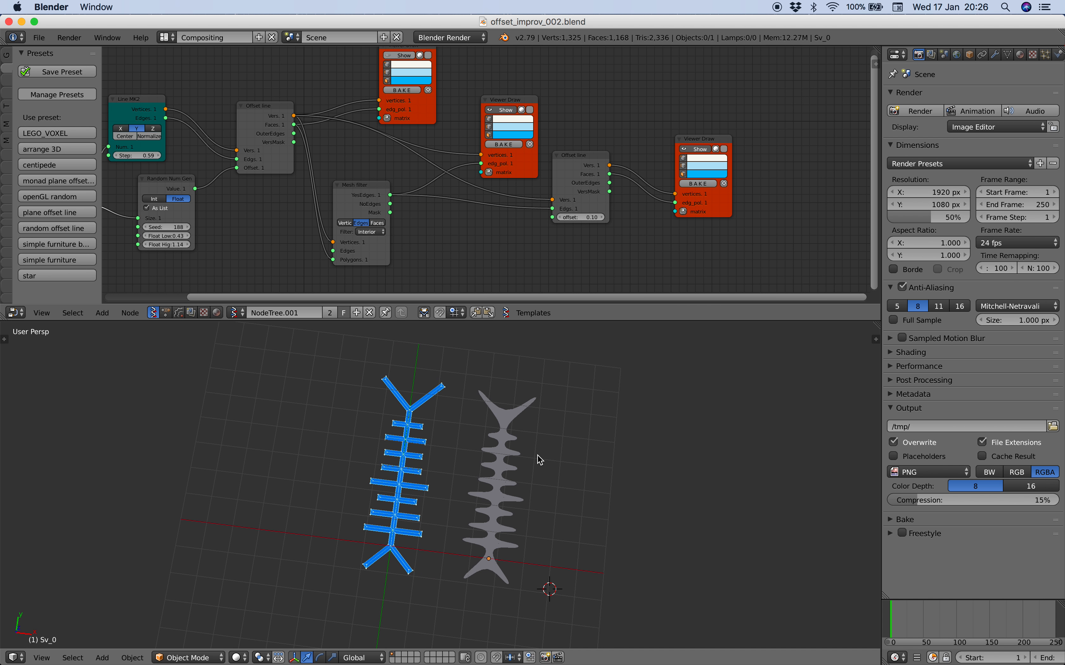
pyautogui.hotkey('ctrl', 's')
pyautogui.click(539, 459)
# - Move the final Viewer Draw node farther from the second Offset line node and save the file
pyautogui.moveTo(567, 237); pyautogui.dragTo(386, 262, button='middle')
pyautogui.scroll(3, 385, 261)
pyautogui.moveTo(567, 220); pyautogui.dragTo(635, 201)
pyautogui.moveTo(449, 524)
pyautogui.mouseDown(button='middle')
pyautogui.moveTo(405, 480)
pyautogui.moveTo(422, 470)
pyautogui.moveTo(421, 498)
pyautogui.mouseUp(button='middle')
pyautogui.hotkey('ctrl', 's')
pyautogui.click(423, 484)
# - Save the file, duplicate the second Offset line node and place the copy between it and the final Viewer Draw
pyautogui.moveTo(357, 220); pyautogui.dragTo(536, 252, button='middle')
pyautogui.moveTo(415, 423)
pyautogui.mouseDown(button='middle')
pyautogui.moveTo(434, 411)
pyautogui.moveTo(421, 420)
pyautogui.mouseUp(button='middle')
pyautogui.moveTo(530, 227); pyautogui.dragTo(396, 207, button='middle')
pyautogui.scroll(1, 398, 206)
pyautogui.moveTo(440, 175); pyautogui.dragTo(435, 173)
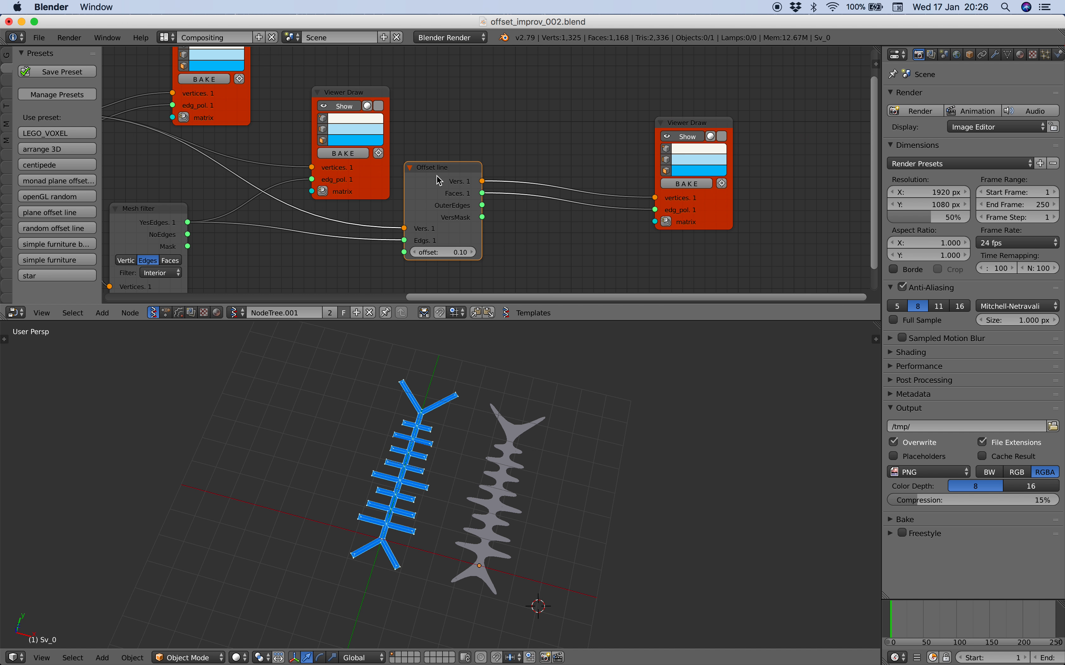
pyautogui.moveTo(434, 173); pyautogui.dragTo(397, 172, button='middle')
pyautogui.hotkey('ctrl', 's')
pyautogui.click(404, 172)
pyautogui.hotkey('shift', 'd')
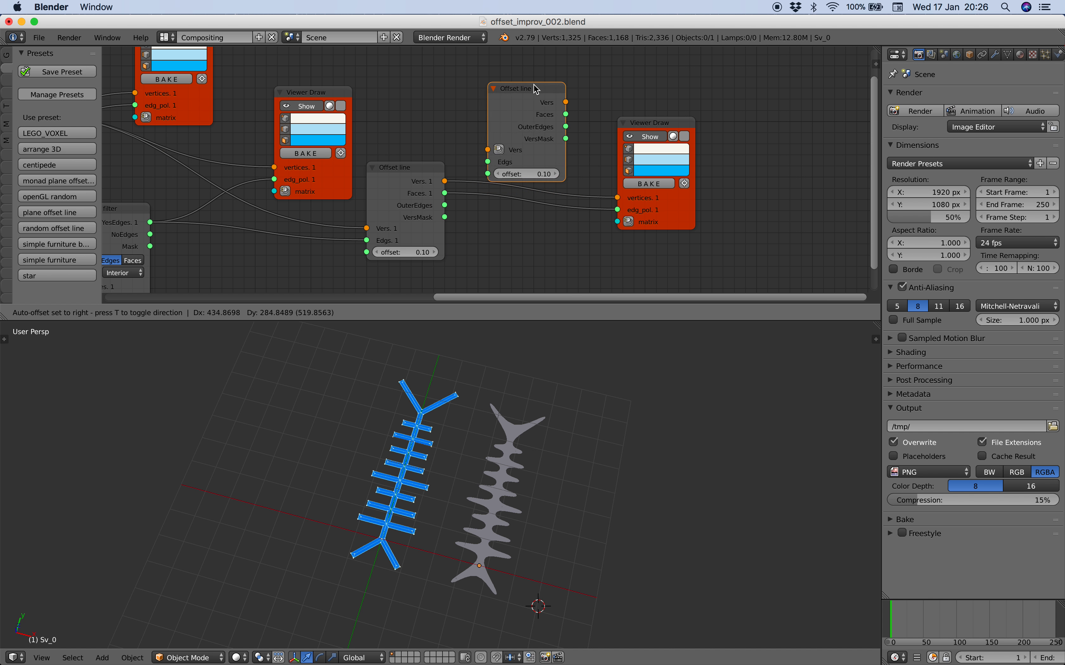
pyautogui.click(543, 77)
# - Connect the second Offset line's Vers and OuterEdges outputs to the copied node's Vers and Edgs inputs
pyautogui.moveTo(479, 151); pyautogui.dragTo(445, 180, button='middle')
pyautogui.scroll(1, 448, 184)
pyautogui.moveTo(404, 213); pyautogui.dragTo(472, 164)
pyautogui.moveTo(392, 200); pyautogui.dragTo(387, 214)
pyautogui.moveTo(482, 172); pyautogui.dragTo(501, 155)
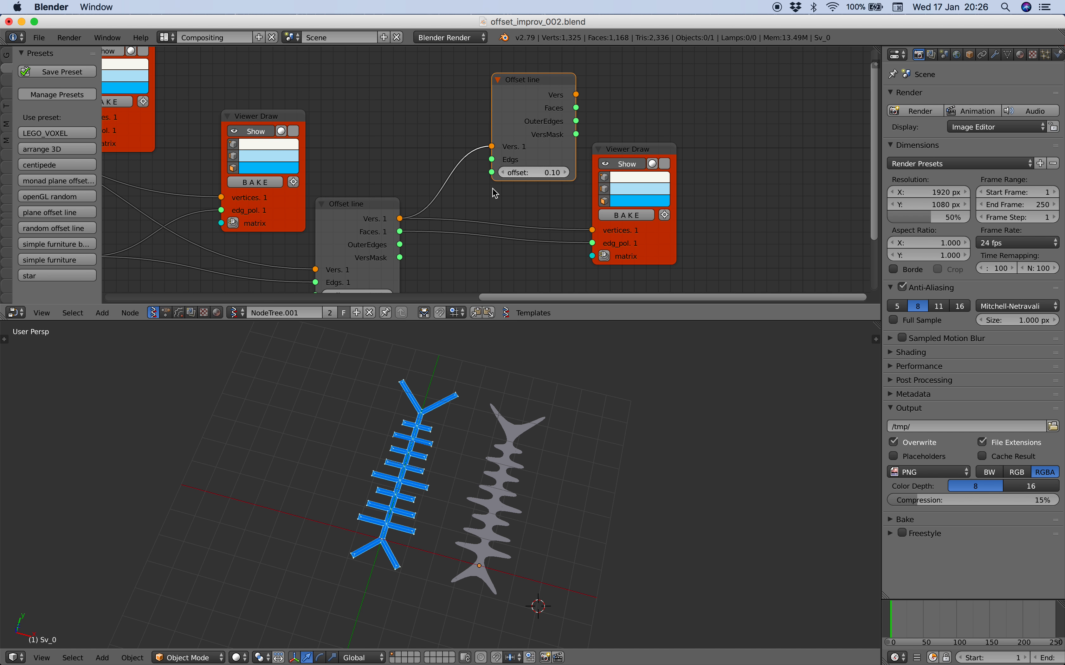
pyautogui.moveTo(624, 153); pyautogui.dragTo(672, 163)
pyautogui.scroll(1, 406, 221)
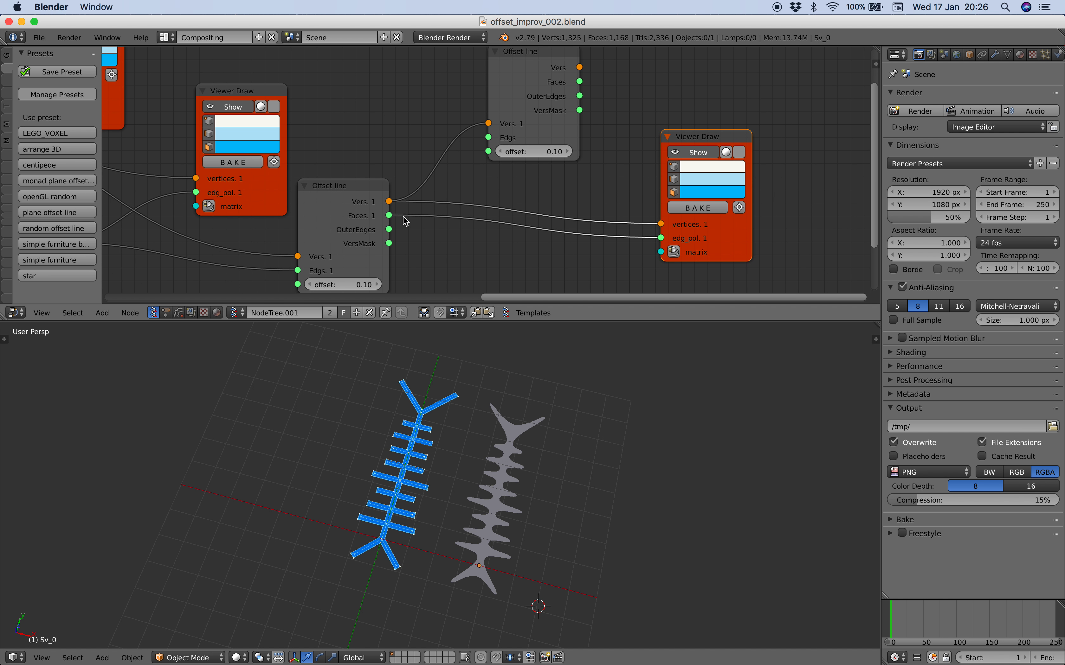
pyautogui.moveTo(389, 229); pyautogui.dragTo(396, 233)
pyautogui.moveTo(485, 139); pyautogui.dragTo(485, 138)
pyautogui.moveTo(636, 155); pyautogui.dragTo(601, 173, button='middle')
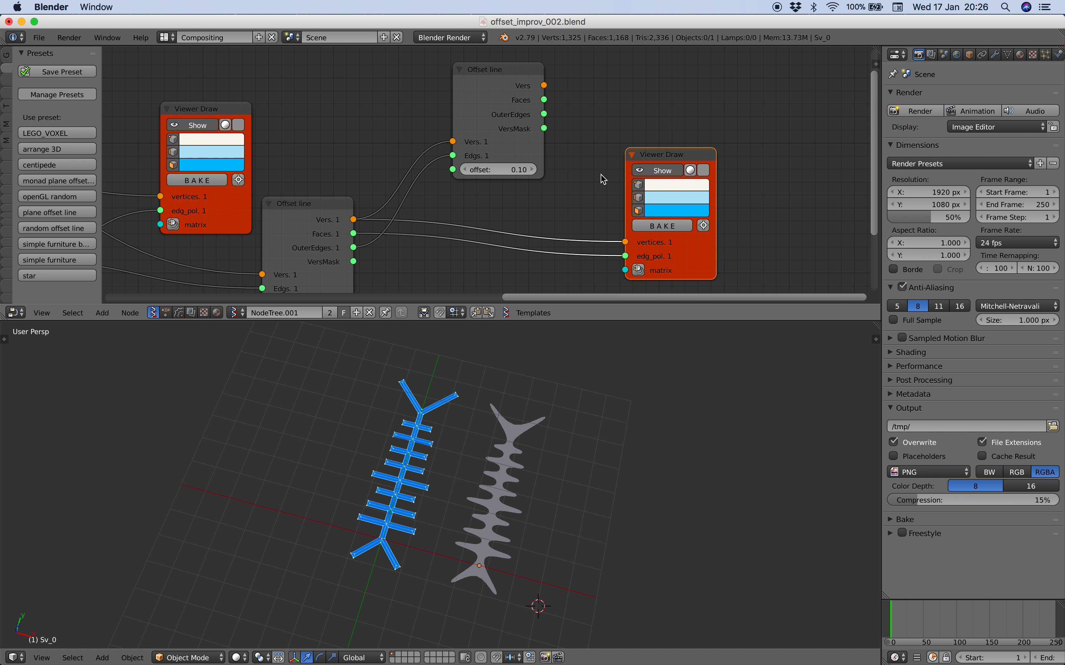
# - Duplicate the final Viewer Draw node and connect the third Offset line's Vers and Faces to the copy's vertices and edg_pol
pyautogui.moveTo(666, 155); pyautogui.dragTo(657, 197)
pyautogui.hotkey('shift', 'd')
pyautogui.click(691, 63)
pyautogui.moveTo(544, 85); pyautogui.dragTo(550, 85)
pyautogui.moveTo(650, 154); pyautogui.dragTo(647, 151)
pyautogui.moveTo(646, 166)
pyautogui.mouseDown()
pyautogui.moveTo(512, 71)
pyautogui.moveTo(529, 61)
pyautogui.mouseUp()
pyautogui.moveTo(694, 146); pyautogui.dragTo(738, 130)
pyautogui.moveTo(540, 89); pyautogui.dragTo(615, 99)
# - Insert a Delete Loose node between the second and third Offset line nodes, routing both the vertices and the outer edges through it
pyautogui.hotkey('alt', 'space')
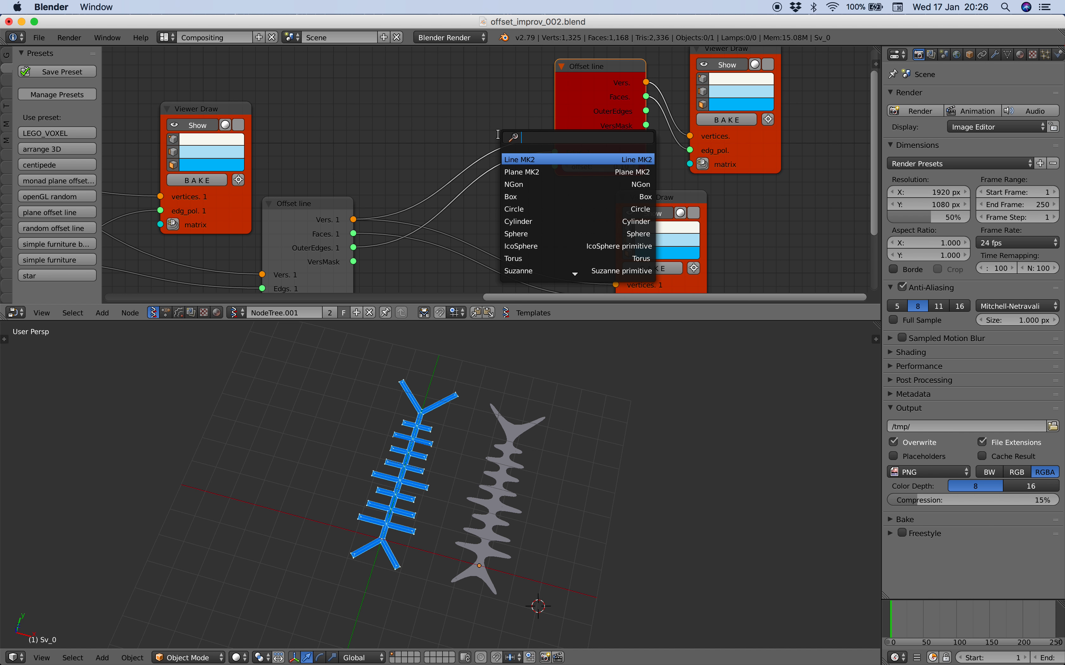
pyautogui.write('delete')
pyautogui.press('Return')
pyautogui.click(399, 107)
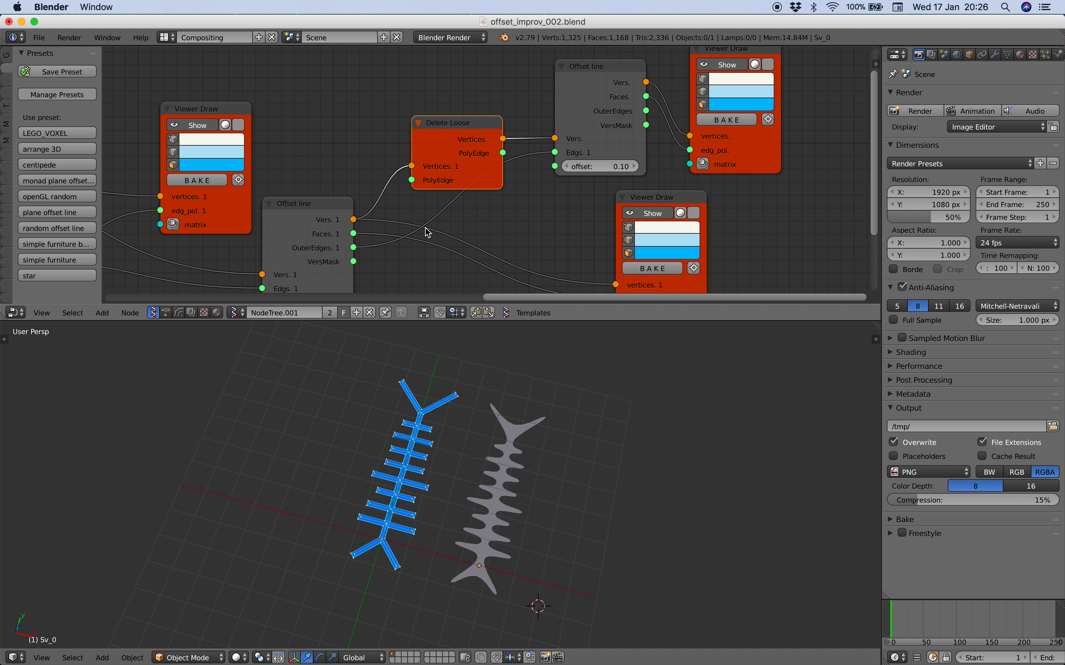
pyautogui.moveTo(354, 248); pyautogui.dragTo(411, 180)
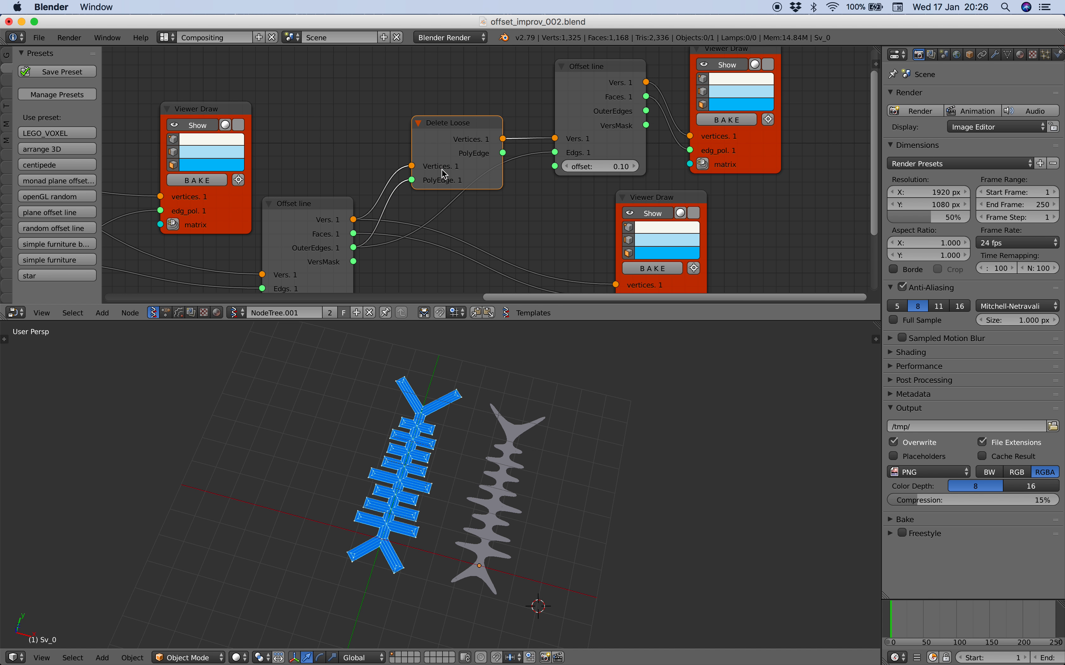
pyautogui.moveTo(502, 153); pyautogui.dragTo(554, 155)
# - Set the new Viewer Draw's face colour to pale pink and the third Offset line's offset to 0.02
pyautogui.click(730, 105)
pyautogui.click(754, 167)
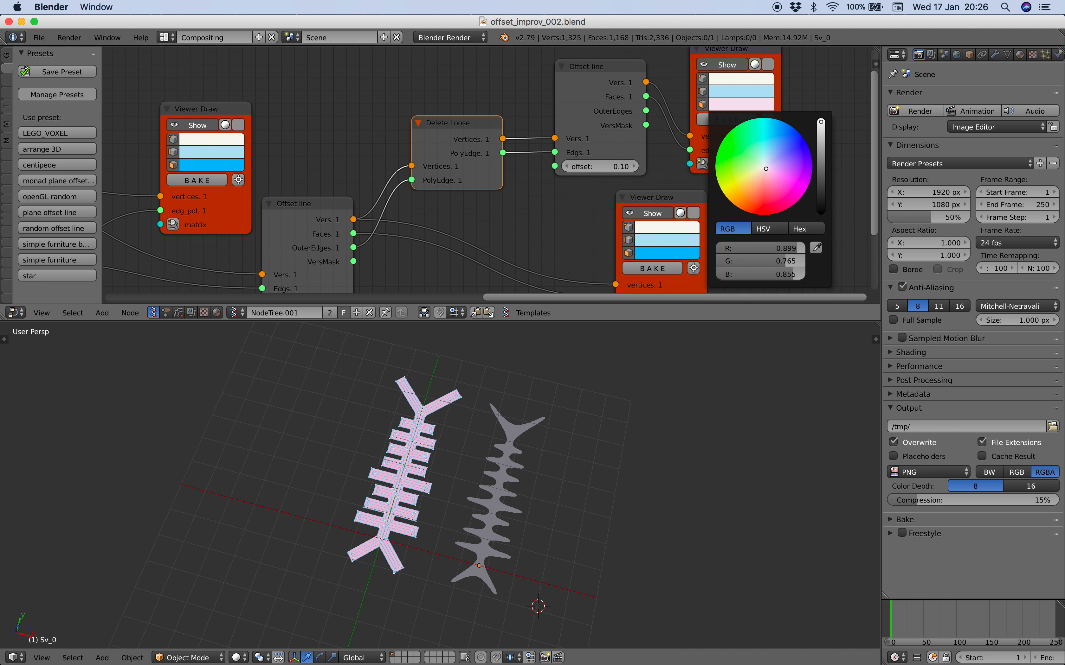
pyautogui.moveTo(593, 167); pyautogui.dragTo(572, 168)
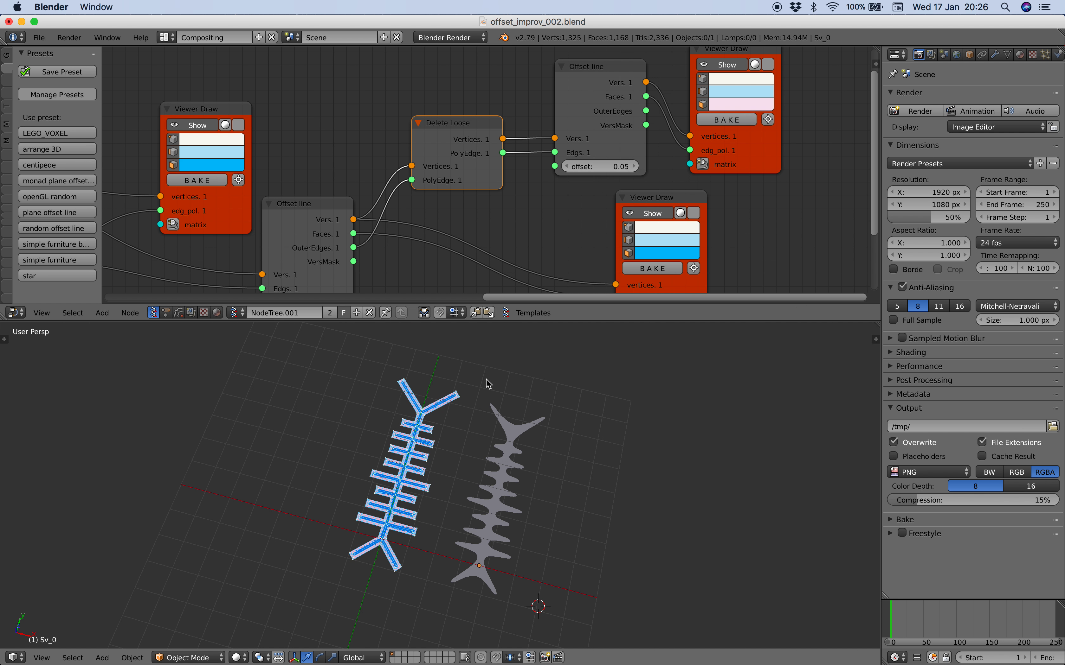
pyautogui.scroll(2, 486, 379)
pyautogui.scroll(5, 376, 545)
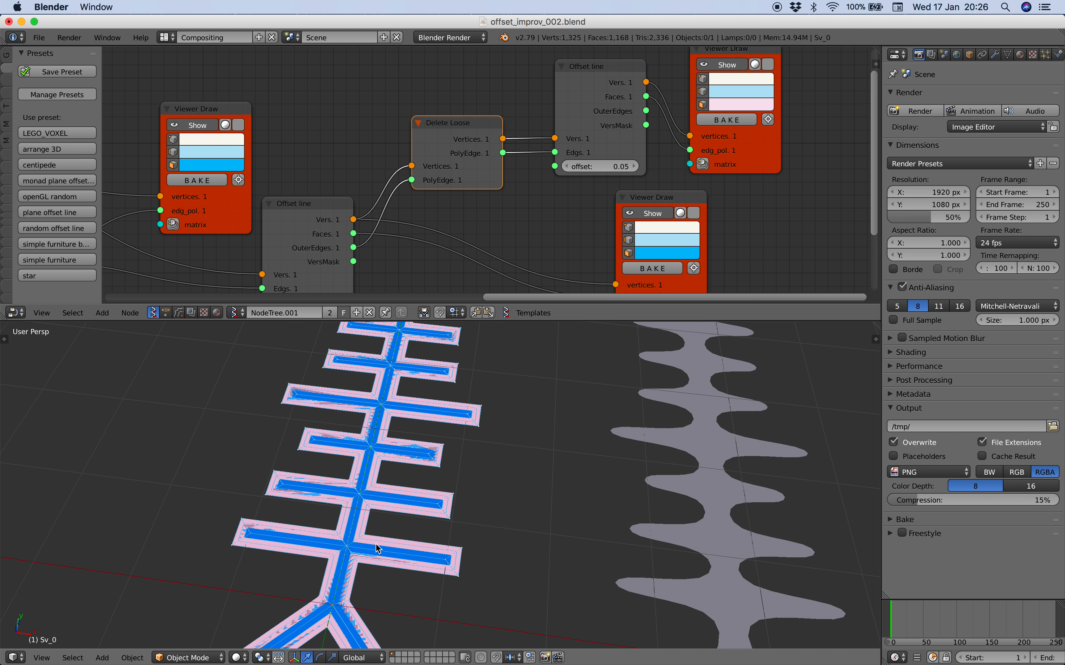
pyautogui.moveTo(600, 168); pyautogui.dragTo(587, 167)
pyautogui.scroll(-4, 487, 442)
pyautogui.moveTo(487, 442)
pyautogui.mouseDown(button='middle')
pyautogui.moveTo(409, 448)
pyautogui.moveTo(506, 430)
pyautogui.moveTo(499, 463)
pyautogui.moveTo(387, 330)
pyautogui.mouseUp(button='middle')
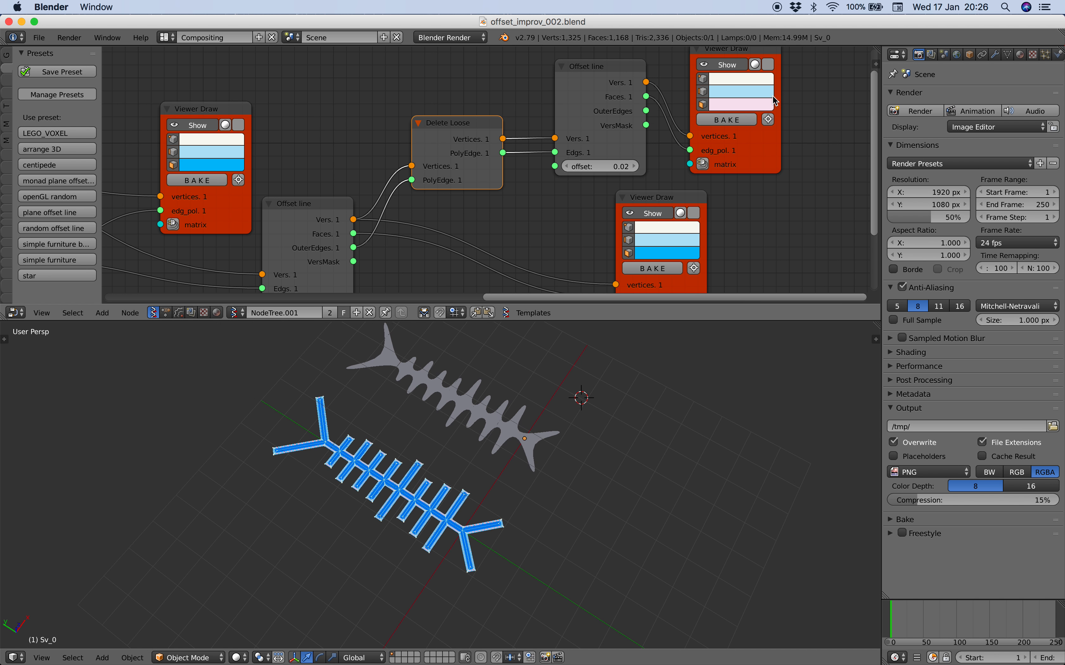
# - Change the new Viewer Draw's face colour to vivid magenta and save the file
pyautogui.click(747, 102)
pyautogui.click(745, 194)
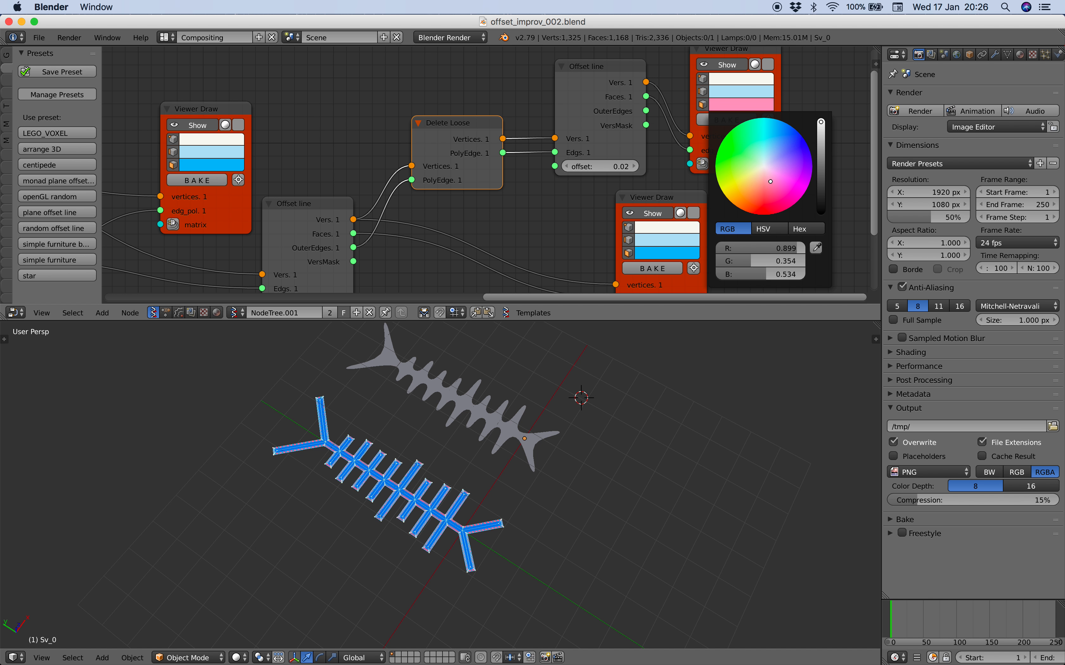
pyautogui.moveTo(567, 420); pyautogui.dragTo(461, 441, button='middle')
pyautogui.scroll(-4, 510, 177)
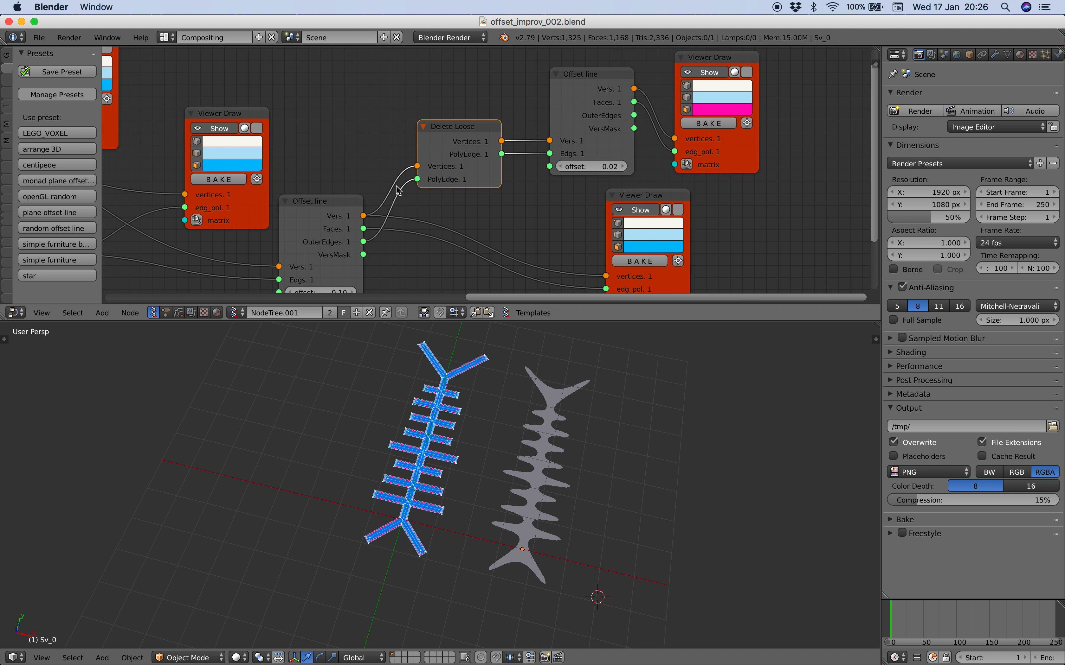
pyautogui.moveTo(283, 212); pyautogui.dragTo(501, 158, button='middle')
pyautogui.hotkey('ctrl', 's')
pyautogui.click(501, 157)
# - Move the integer, Random Num Gen and Line MK2 nodes farther away from the first Offset line node
pyautogui.moveTo(201, 199); pyautogui.dragTo(571, 251, button='middle')
pyautogui.moveTo(356, 234); pyautogui.dragTo(280, 243)
pyautogui.moveTo(475, 214); pyautogui.dragTo(411, 238)
pyautogui.moveTo(438, 124); pyautogui.dragTo(362, 114)
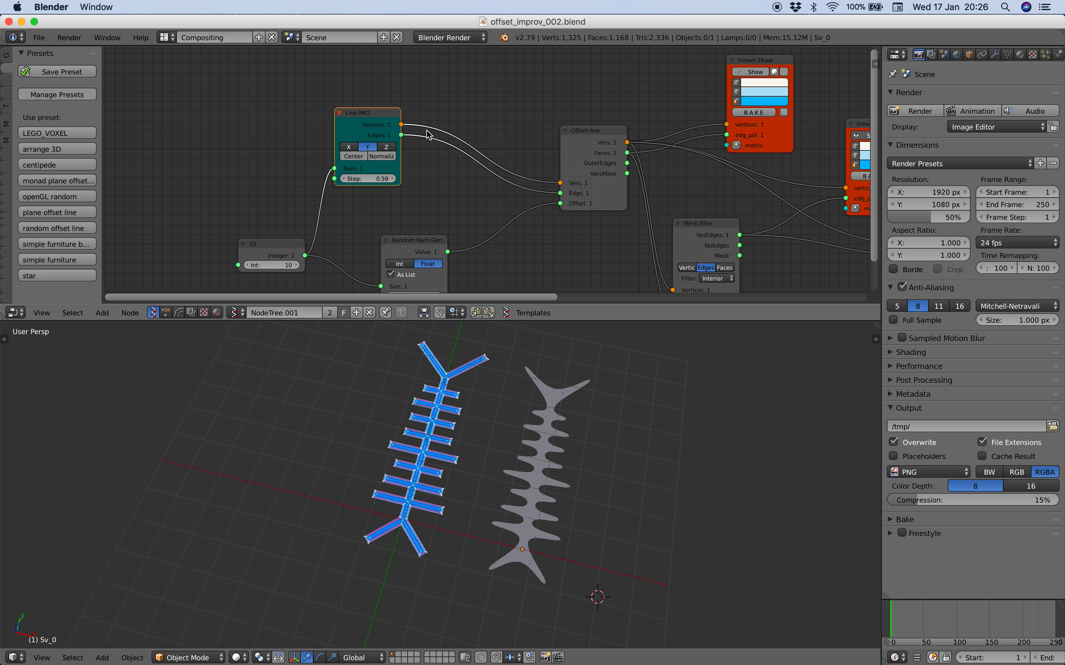
# - Insert a Randomize input vertices node on the vertices link between Line MK2 and the first Offset line
pyautogui.scroll(1, 447, 122)
pyautogui.hotkey('shift', 'a')
pyautogui.click(449, 121)
pyautogui.write('randomi')
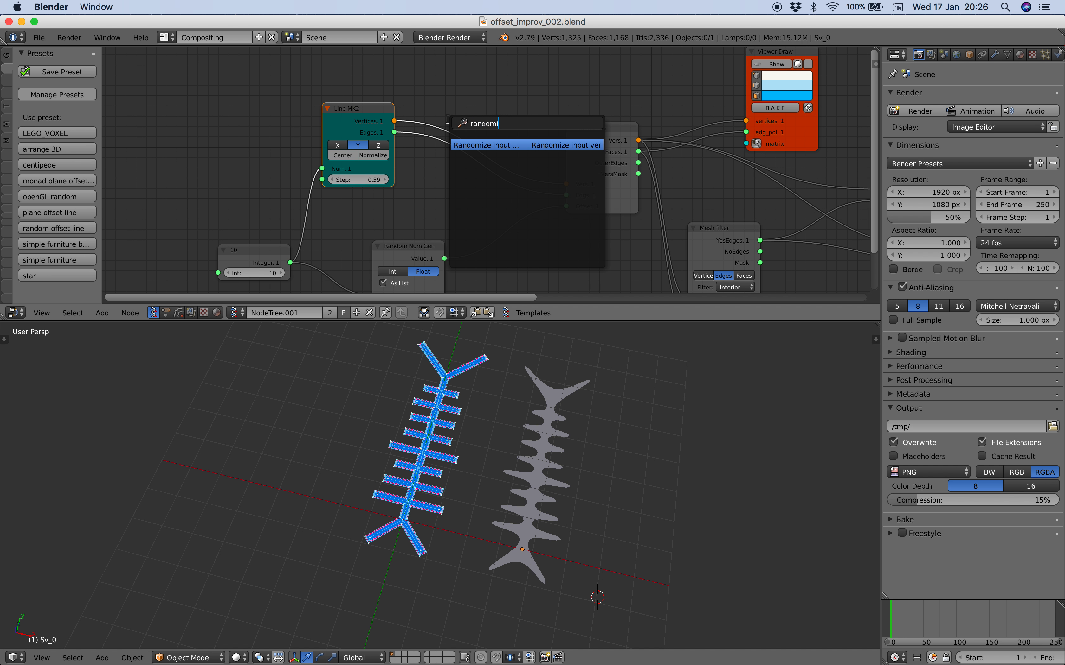
pyautogui.press('Return')
pyautogui.click(500, 116)
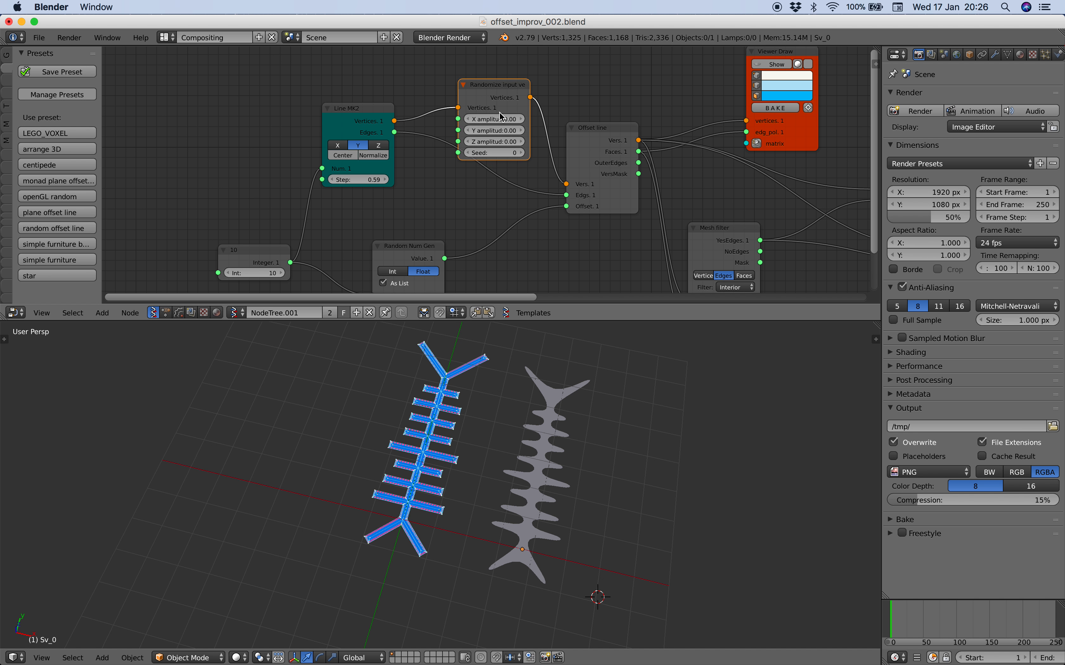
# - Set the Randomize input vertices node's X amplitude to 0.09 and its seed to 434
pyautogui.moveTo(499, 120); pyautogui.dragTo(519, 153)
pyautogui.keyDown('shift'); pyautogui.moveTo(471, 373); pyautogui.dragTo(463, 390, button='middle'); pyautogui.keyUp('shift')
pyautogui.moveTo(492, 153); pyautogui.dragTo(530, 153)
pyautogui.moveTo(493, 346); pyautogui.dragTo(519, 326, button='middle')
pyautogui.moveTo(494, 153); pyautogui.dragTo(528, 153)
pyautogui.moveTo(413, 506)
pyautogui.mouseDown(button='middle')
pyautogui.moveTo(413, 466)
pyautogui.moveTo(425, 520)
pyautogui.moveTo(415, 526)
pyautogui.moveTo(428, 505)
pyautogui.moveTo(419, 512)
pyautogui.mouseUp(button='middle')
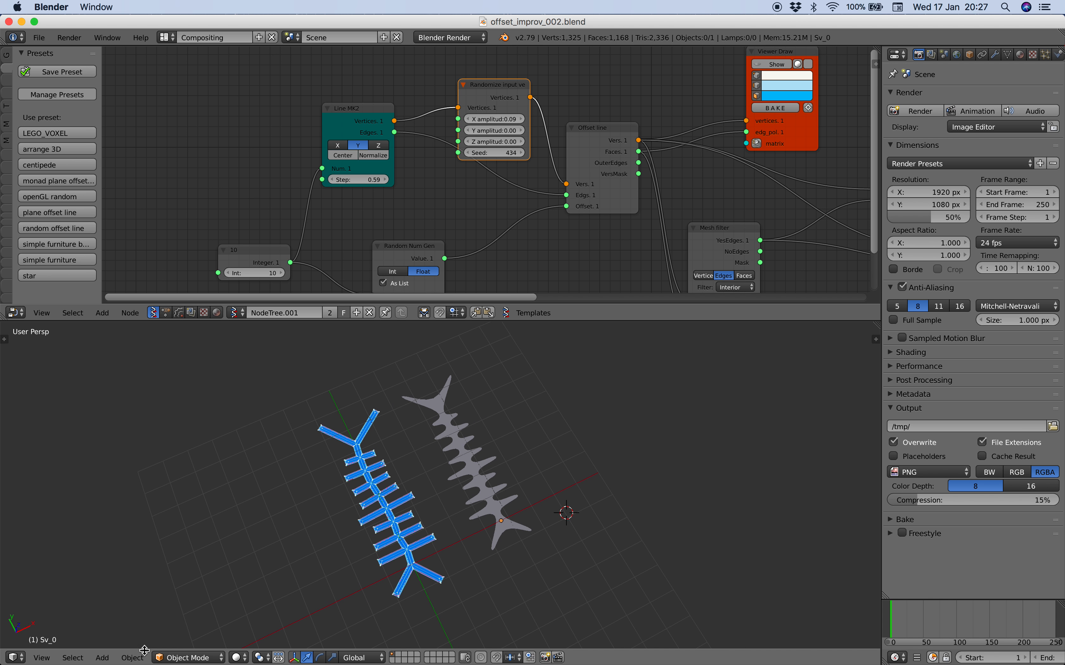
# - Show the centipede outlines from the top view
pyautogui.click(42, 658)
pyautogui.click(132, 603)
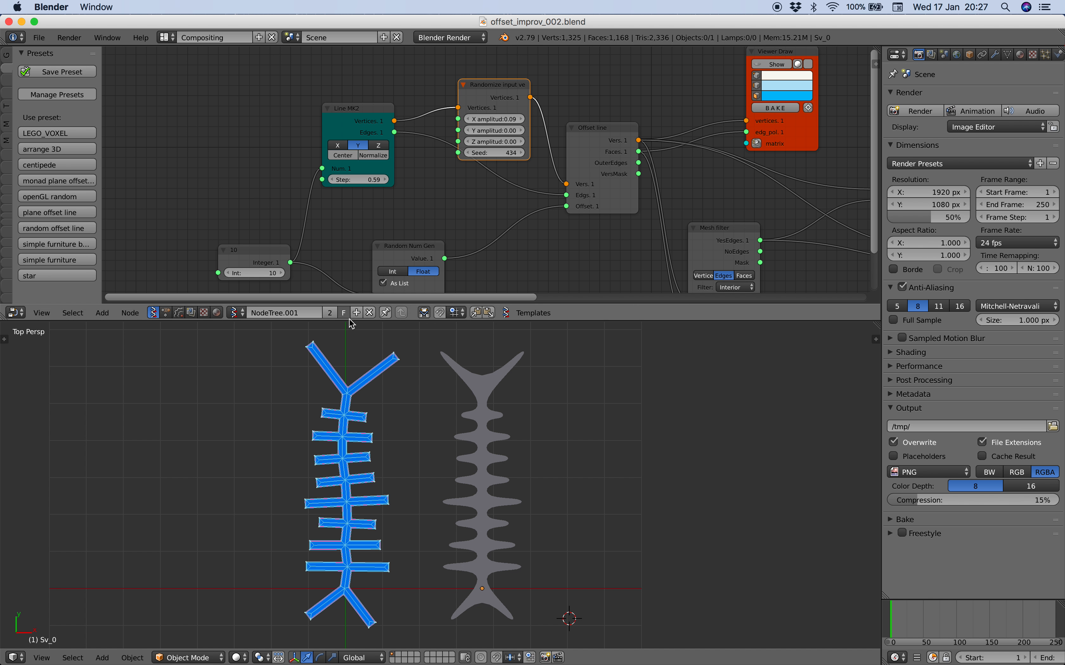
pyautogui.click(359, 568)
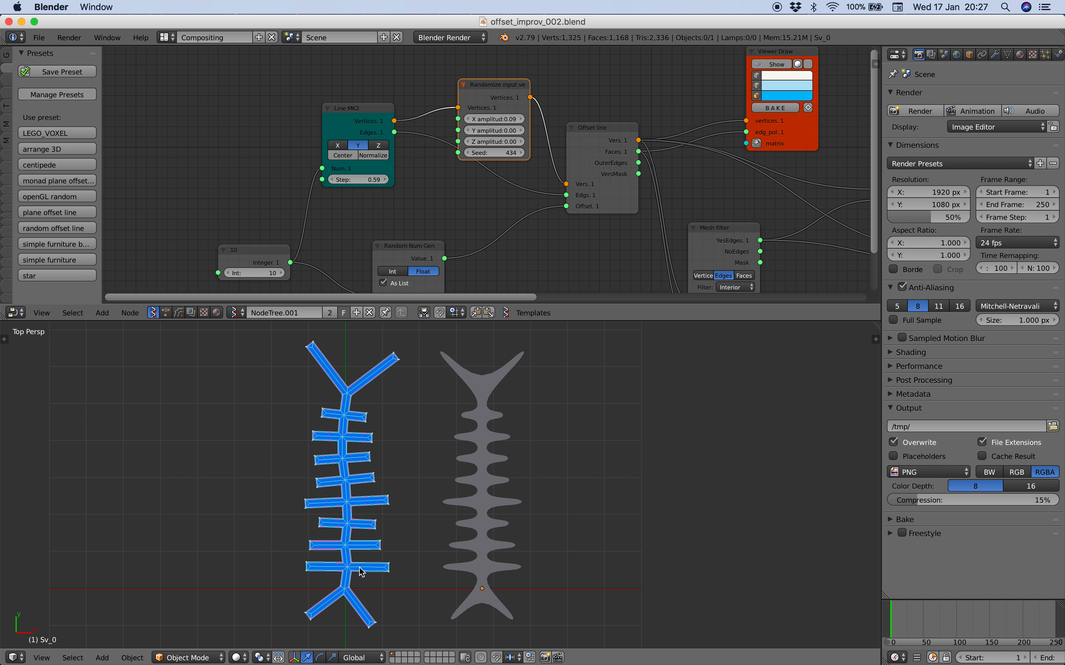
pyautogui.click(361, 547)
# - Spread out the start of the node tree by moving the Line MK2 and integer nodes outward and nudging the first Viewer Draw
pyautogui.scroll(-3, 462, 184)
pyautogui.moveTo(367, 133); pyautogui.dragTo(344, 138)
pyautogui.moveTo(404, 154); pyautogui.dragTo(362, 220, button='middle')
pyautogui.moveTo(266, 230); pyautogui.dragTo(263, 177, button='middle')
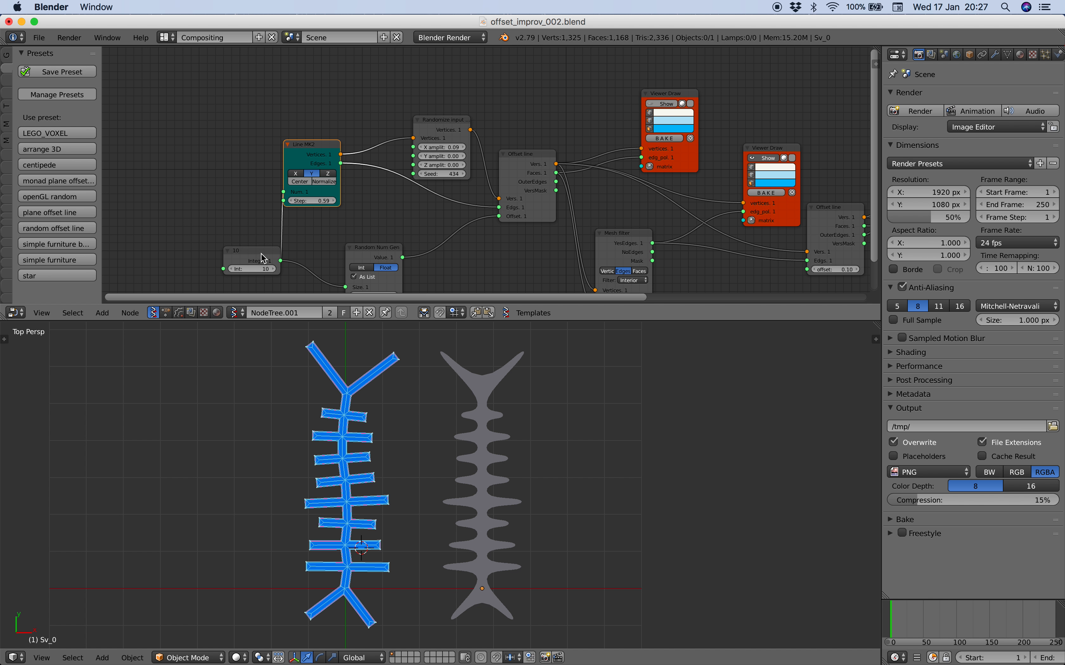
pyautogui.moveTo(260, 254); pyautogui.dragTo(198, 250)
pyautogui.moveTo(513, 174); pyautogui.dragTo(467, 219, button='middle')
pyautogui.moveTo(620, 144); pyautogui.dragTo(613, 140)
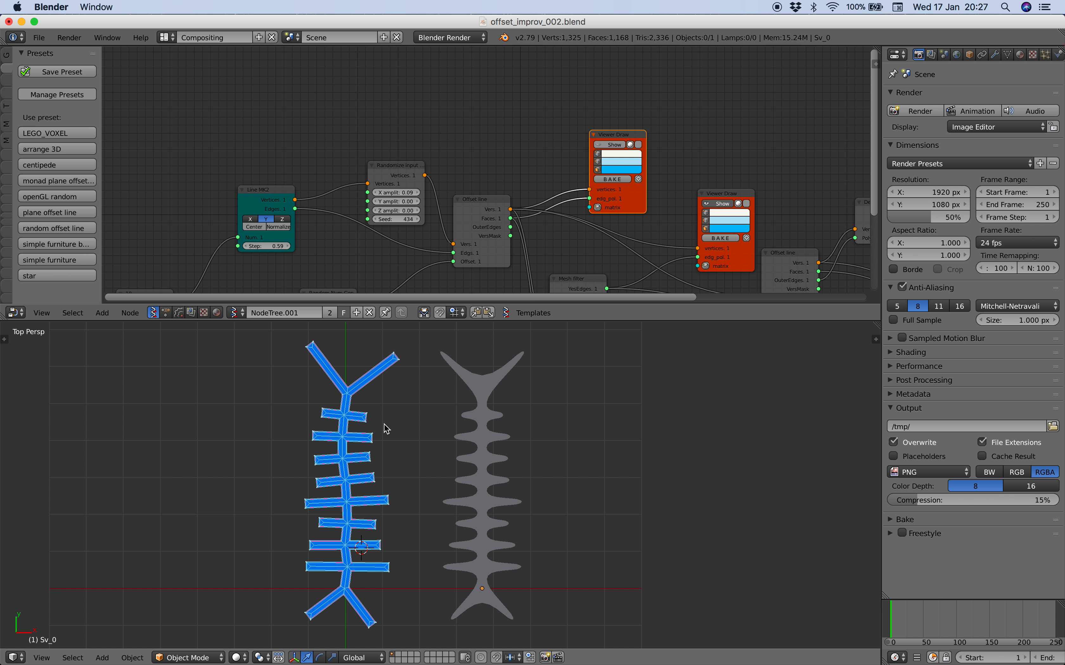
# - Sketch a curved centipede body with short legs along one side in Grease Pencil, beside the existing outlines
pyautogui.moveTo(357, 429); pyautogui.dragTo(476, 522, button='middle')
pyautogui.moveTo(552, 382)
pyautogui.mouseDown()
pyautogui.moveTo(536, 488)
pyautogui.moveTo(508, 538)
pyautogui.moveTo(552, 459)
pyautogui.moveTo(554, 381)
pyautogui.mouseUp()
pyautogui.moveTo(555, 421); pyautogui.dragTo(578, 392, button='middle')
pyautogui.moveTo(573, 386)
pyautogui.mouseDown()
pyautogui.moveTo(597, 391)
pyautogui.moveTo(596, 409)
pyautogui.mouseUp()
pyautogui.moveTo(571, 422); pyautogui.dragTo(584, 430)
pyautogui.moveTo(570, 446); pyautogui.dragTo(587, 455)
pyautogui.moveTo(564, 461); pyautogui.dragTo(576, 472)
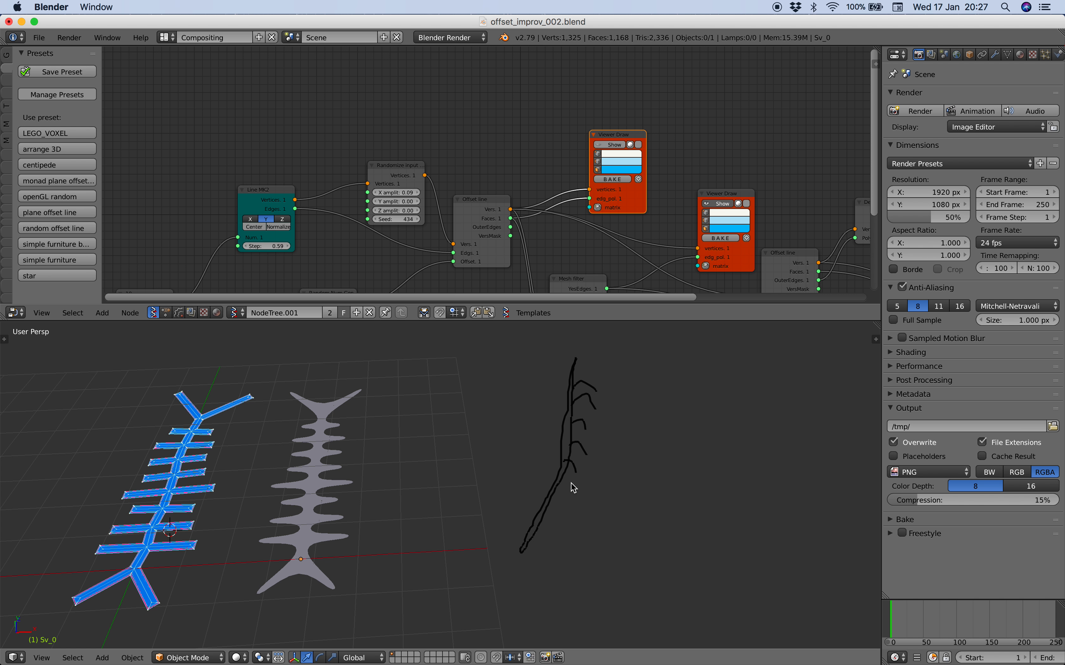
# - Add legs on the sketched body's other side, two curled antennae at its head, and a spiral next to it
pyautogui.moveTo(538, 515); pyautogui.dragTo(521, 519)
pyautogui.moveTo(533, 499)
pyautogui.mouseDown()
pyautogui.moveTo(527, 505)
pyautogui.moveTo(539, 481)
pyautogui.mouseUp()
pyautogui.moveTo(560, 454)
pyautogui.mouseDown()
pyautogui.moveTo(552, 457)
pyautogui.moveTo(548, 439)
pyautogui.mouseUp()
pyautogui.moveTo(559, 407); pyautogui.dragTo(551, 397)
pyautogui.moveTo(660, 452)
pyautogui.mouseDown()
pyautogui.moveTo(642, 454)
pyautogui.moveTo(677, 433)
pyautogui.moveTo(687, 482)
pyautogui.mouseUp()
pyautogui.moveTo(573, 360)
pyautogui.mouseDown()
pyautogui.moveTo(543, 355)
pyautogui.moveTo(611, 356)
pyautogui.mouseUp()
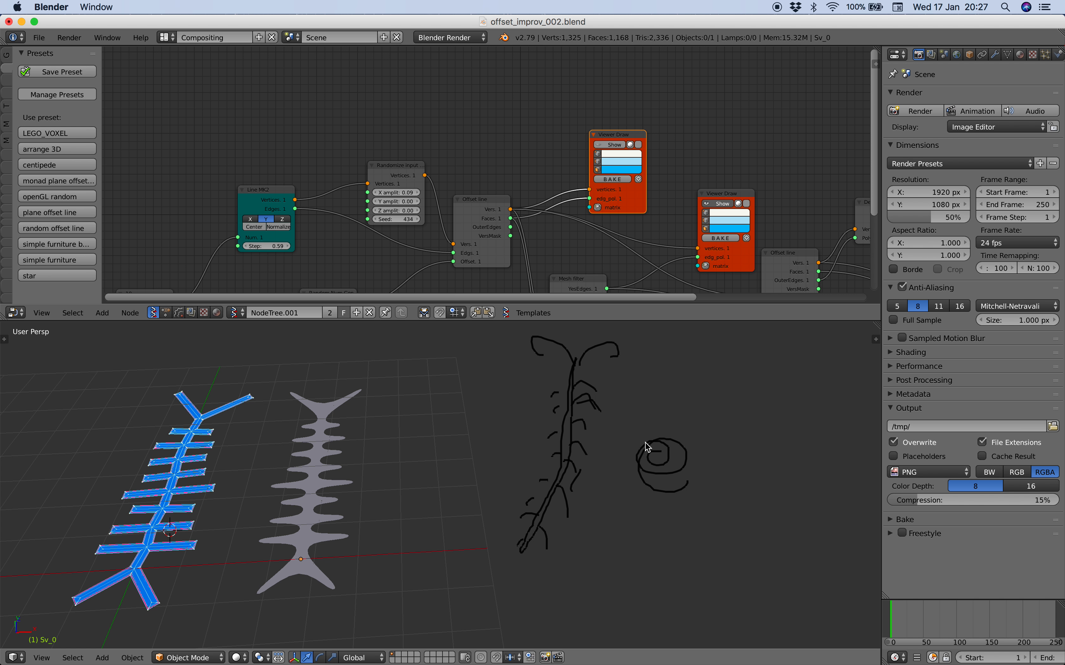
# - Delete the Grease Pencil layer that holds the centipede and spiral sketches
pyautogui.moveTo(439, 439); pyautogui.dragTo(366, 454)
pyautogui.moveTo(465, 461); pyautogui.dragTo(506, 470, button='middle')
pyautogui.press('n')
pyautogui.scroll(-3, 824, 542)
pyautogui.click(857, 534)
pyautogui.keyDown('shift'); pyautogui.moveTo(534, 486); pyautogui.dragTo(633, 486, button='middle'); pyautogui.keyUp('shift')
pyautogui.scroll(2, 633, 486)
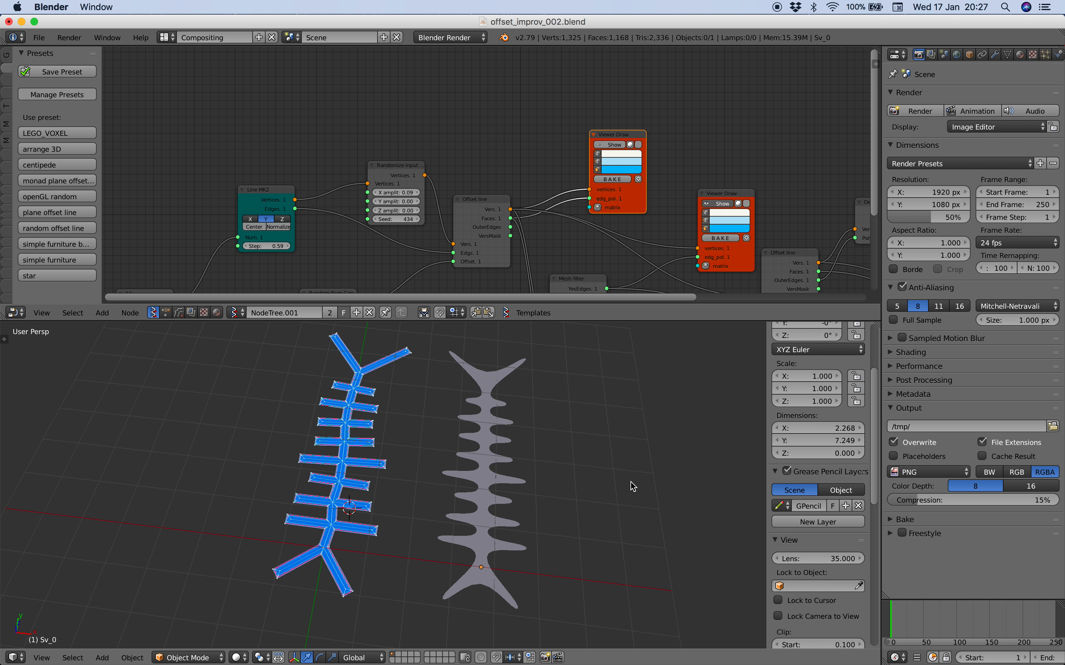
# - Set the 3D viewport to the top view and save the file over offset_improv_002.blend
pyautogui.hotkey('ctrl', 's')
pyautogui.click(613, 481)
pyautogui.click(42, 657)
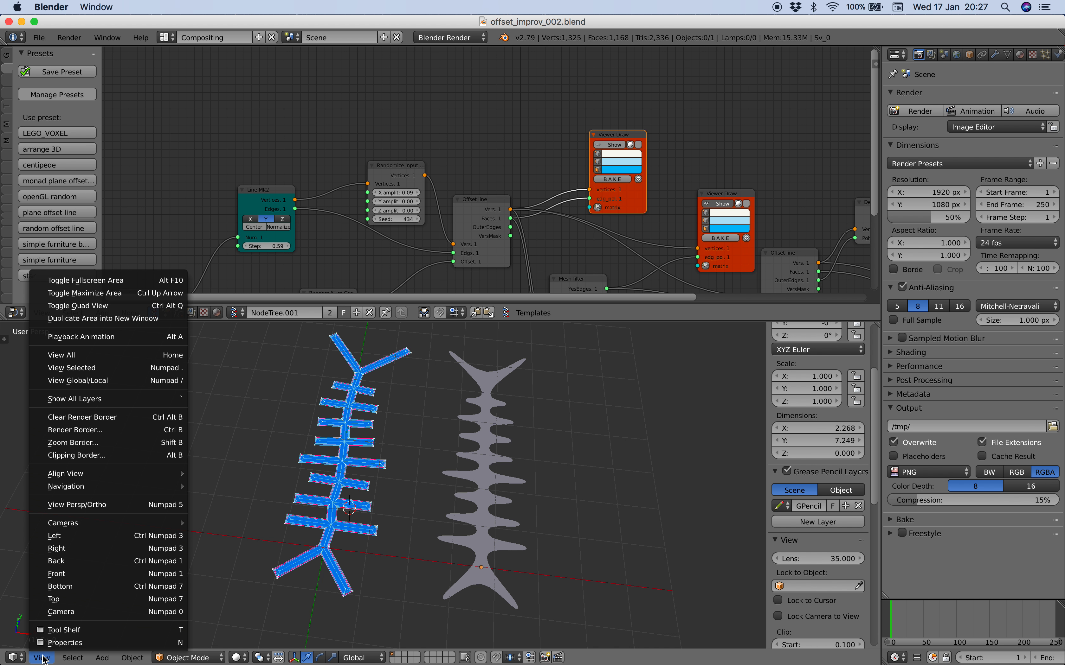
pyautogui.click(66, 599)
pyautogui.hotkey('ctrl', 's')
pyautogui.click(486, 492)
pyautogui.click(538, 408)
pyautogui.scroll(3, 539, 455)
pyautogui.hotkey('ctrl', 's')
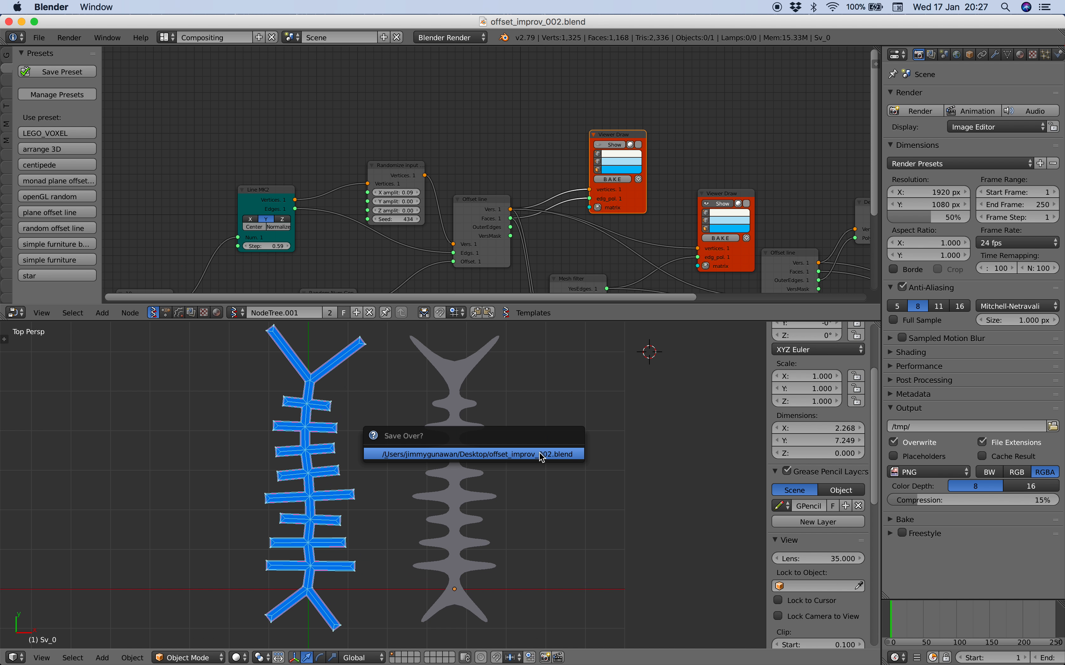
pyautogui.click(540, 455)
pyautogui.scroll(-2, 556, 457)
pyautogui.click(556, 458)
pyautogui.scroll(1, 406, 487)
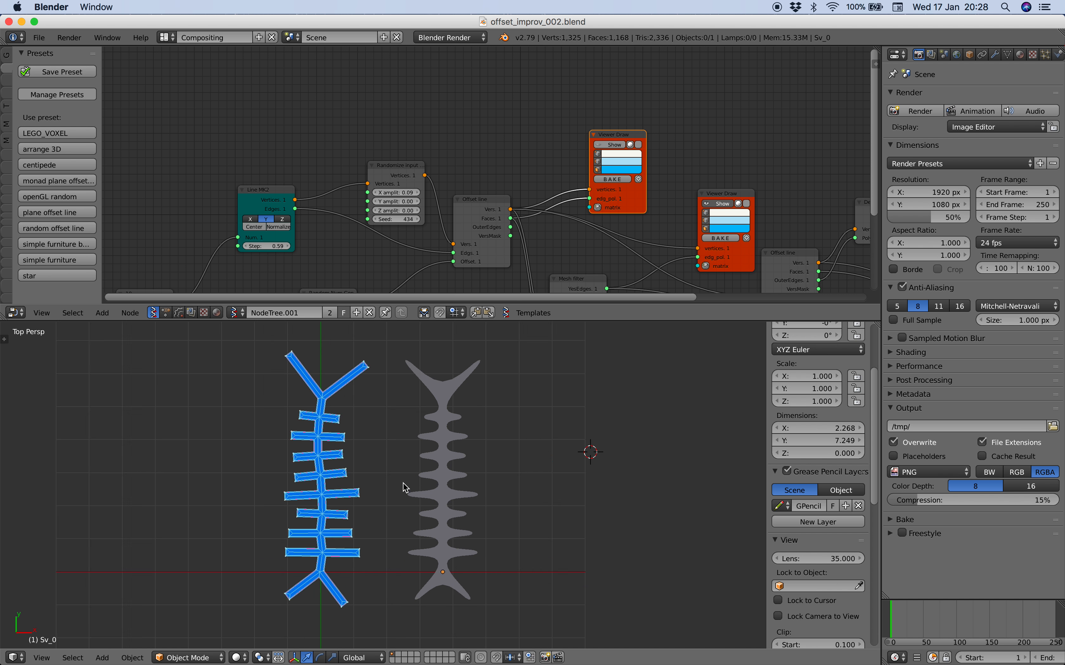
pyautogui.click(542, 471)
# - Select the first Offset line node and nudge it slightly within its group of connected nodes
pyautogui.scroll(-3, 484, 220)
pyautogui.click(451, 187)
pyautogui.scroll(2, 449, 151)
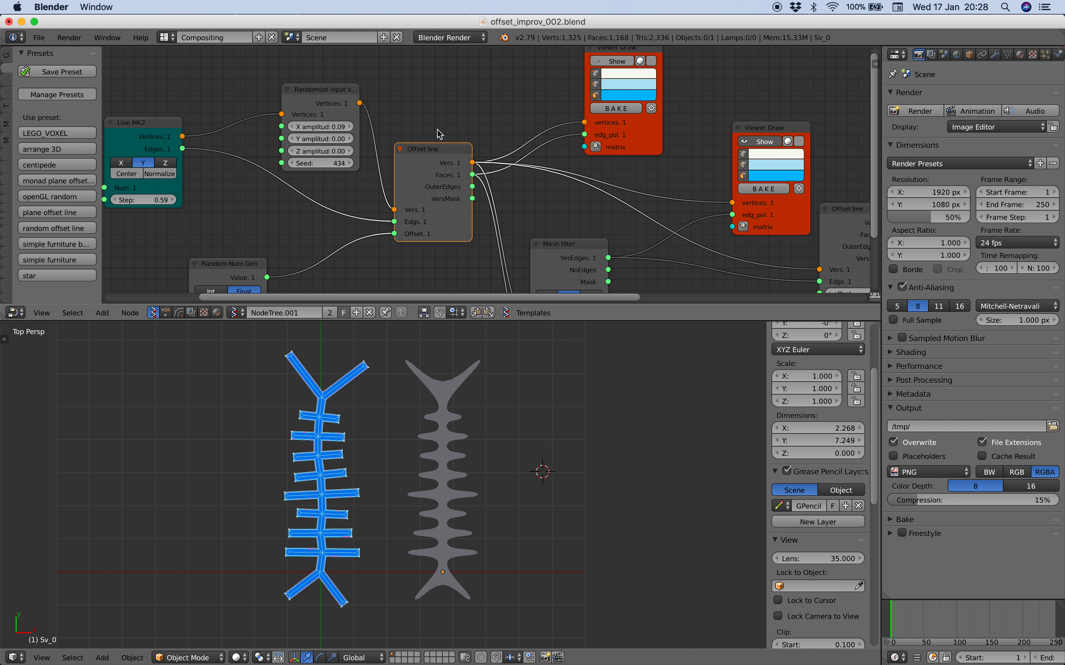
pyautogui.scroll(-5, 468, 203)
pyautogui.hscroll(4, 468, 202)
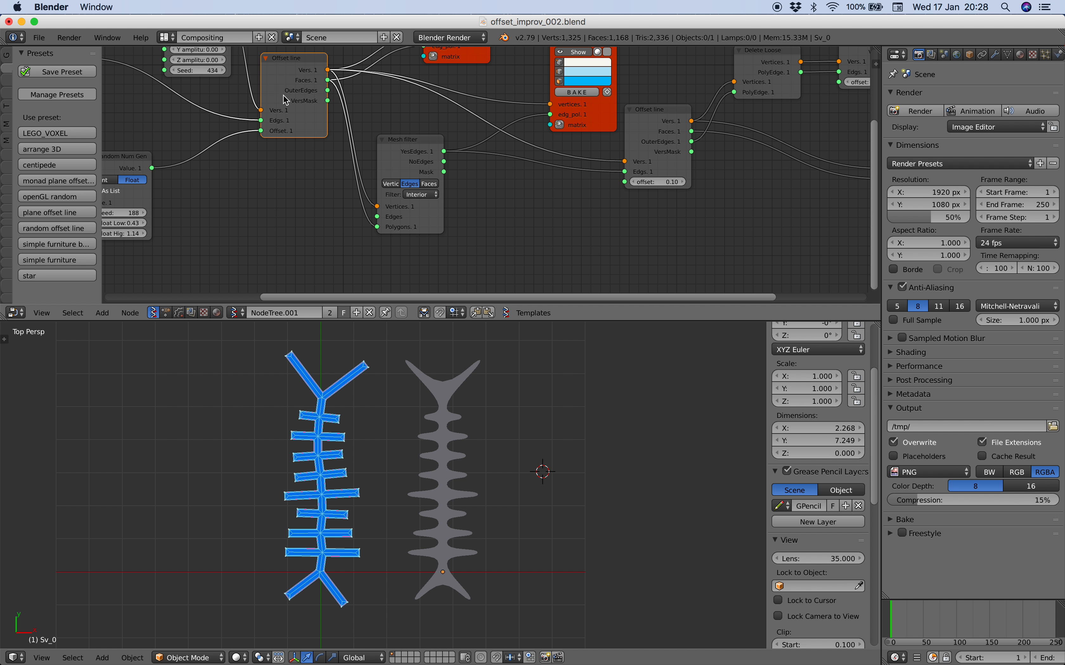
pyautogui.scroll(4, 283, 94)
pyautogui.moveTo(288, 140); pyautogui.dragTo(280, 135)
# - Tidy the end of the node tree by nudging the second and last Offset line nodes and moving the magenta Viewer Draw farther out
pyautogui.hscroll(7, 440, 176)
pyautogui.moveTo(497, 201); pyautogui.dragTo(490, 207)
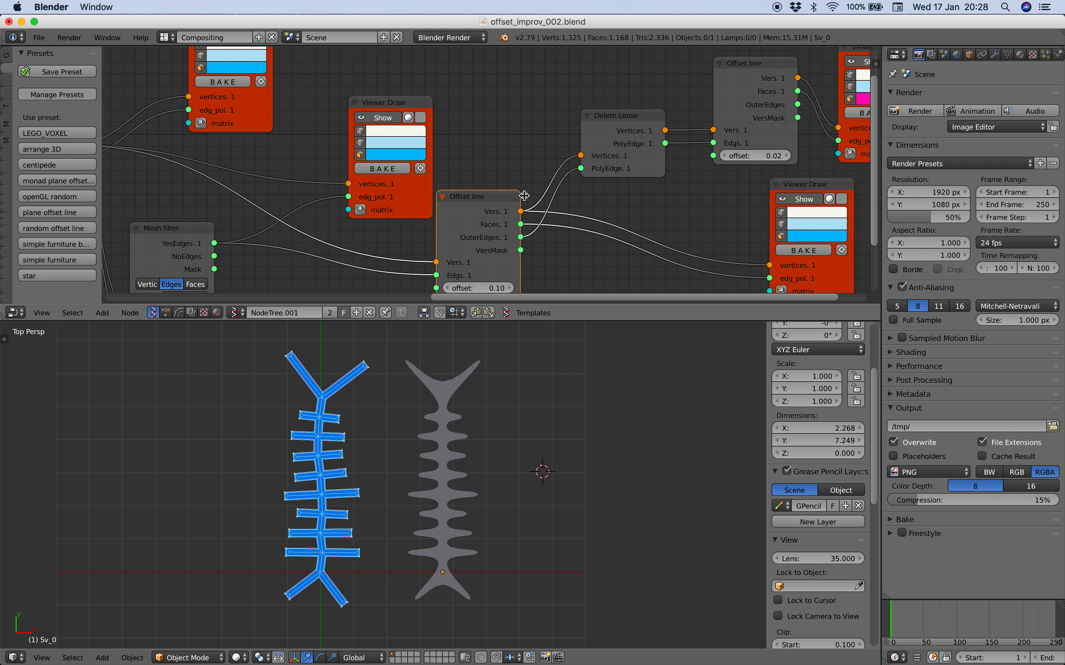
pyautogui.moveTo(581, 187); pyautogui.dragTo(388, 189, button='middle')
pyautogui.moveTo(481, 127); pyautogui.dragTo(429, 171, button='middle')
pyautogui.moveTo(499, 135); pyautogui.dragTo(497, 124)
pyautogui.moveTo(663, 185); pyautogui.dragTo(684, 182)
pyautogui.scroll(-3, 422, 194)
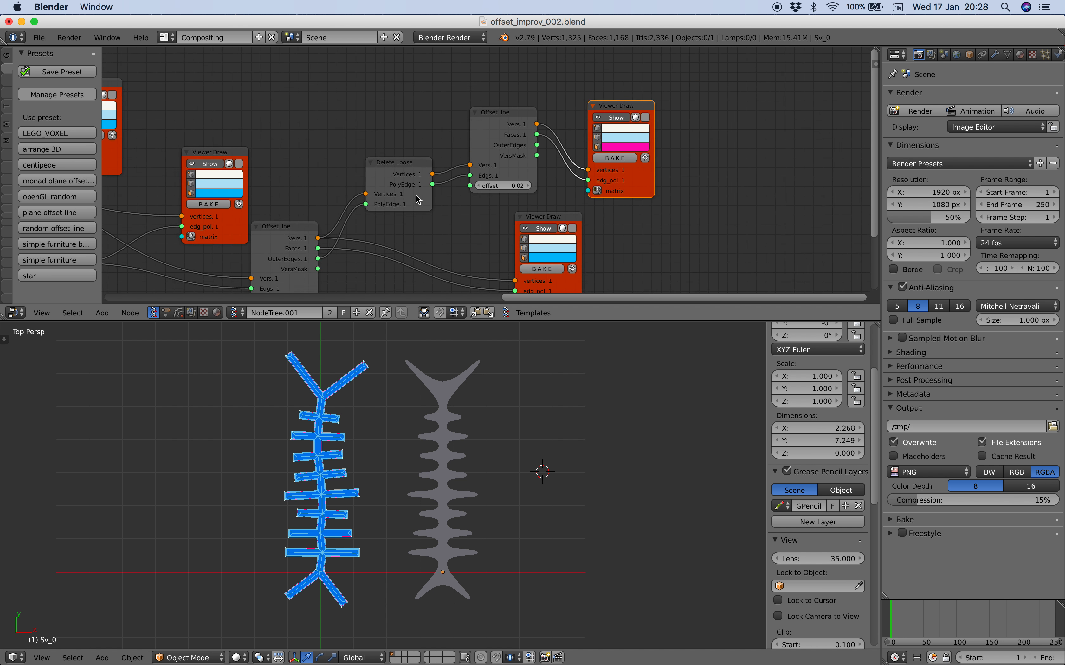